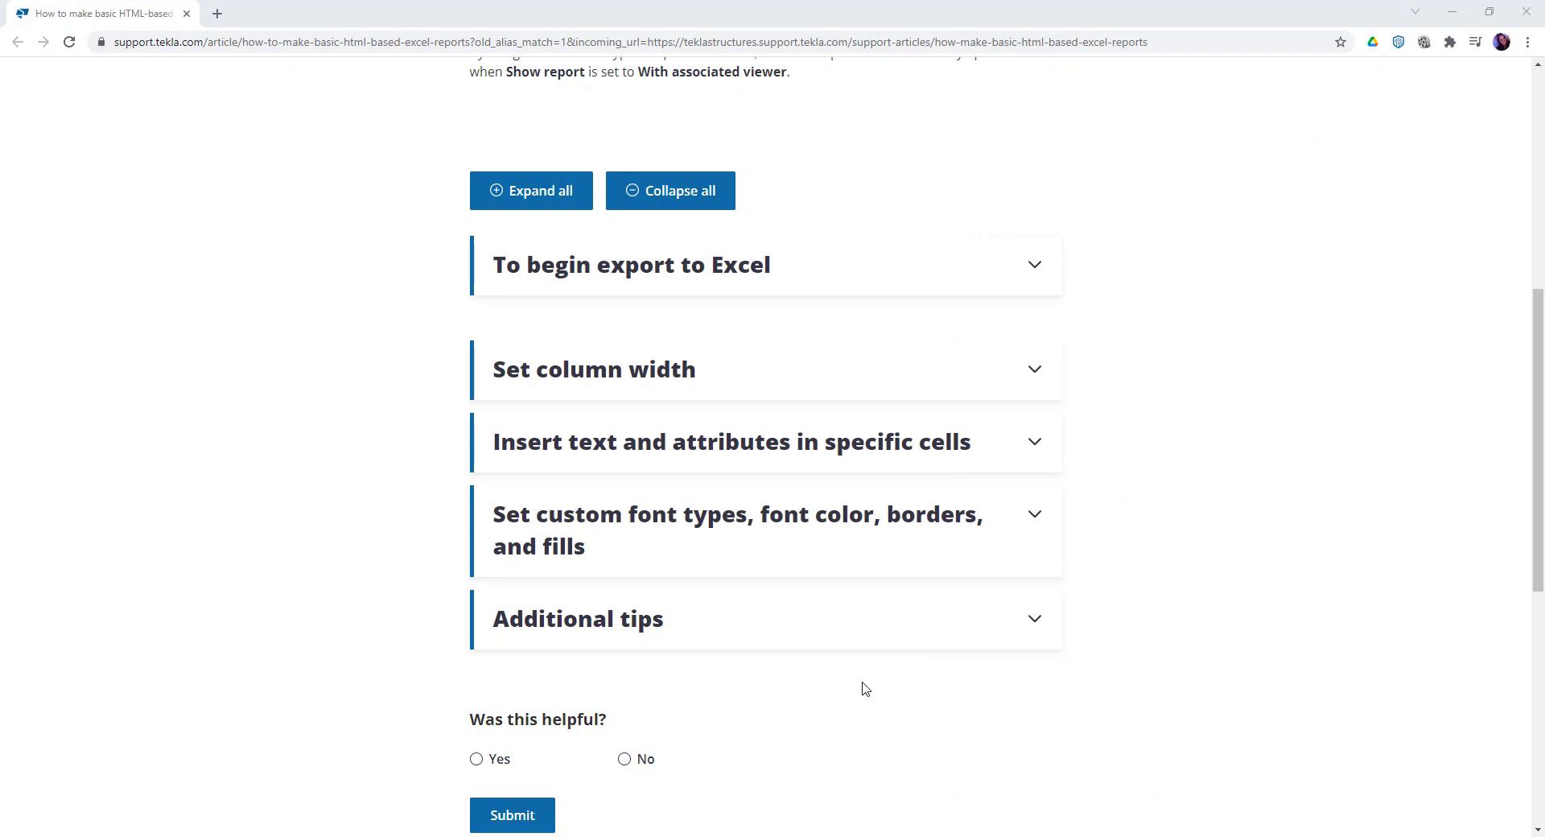
Step: Expand the Additional tips section and select the sample v:imagedata tag for placing an image in Excel
{"action": "left_click", "coordinate": [1035, 621]}
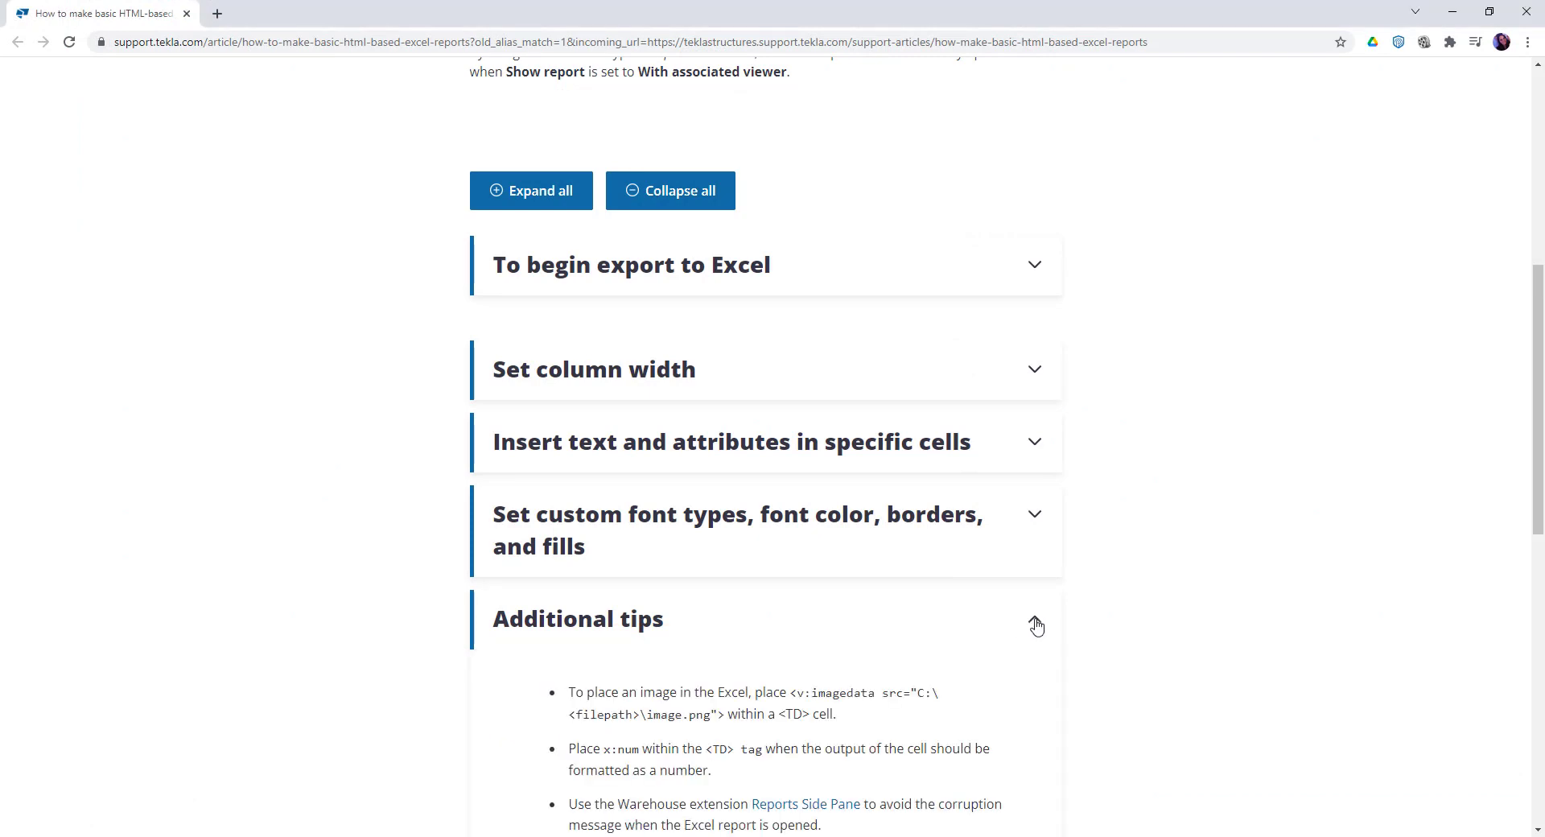
{"action": "scroll", "coordinate": [1037, 626], "scroll_direction": "down", "scroll_amount": 3}
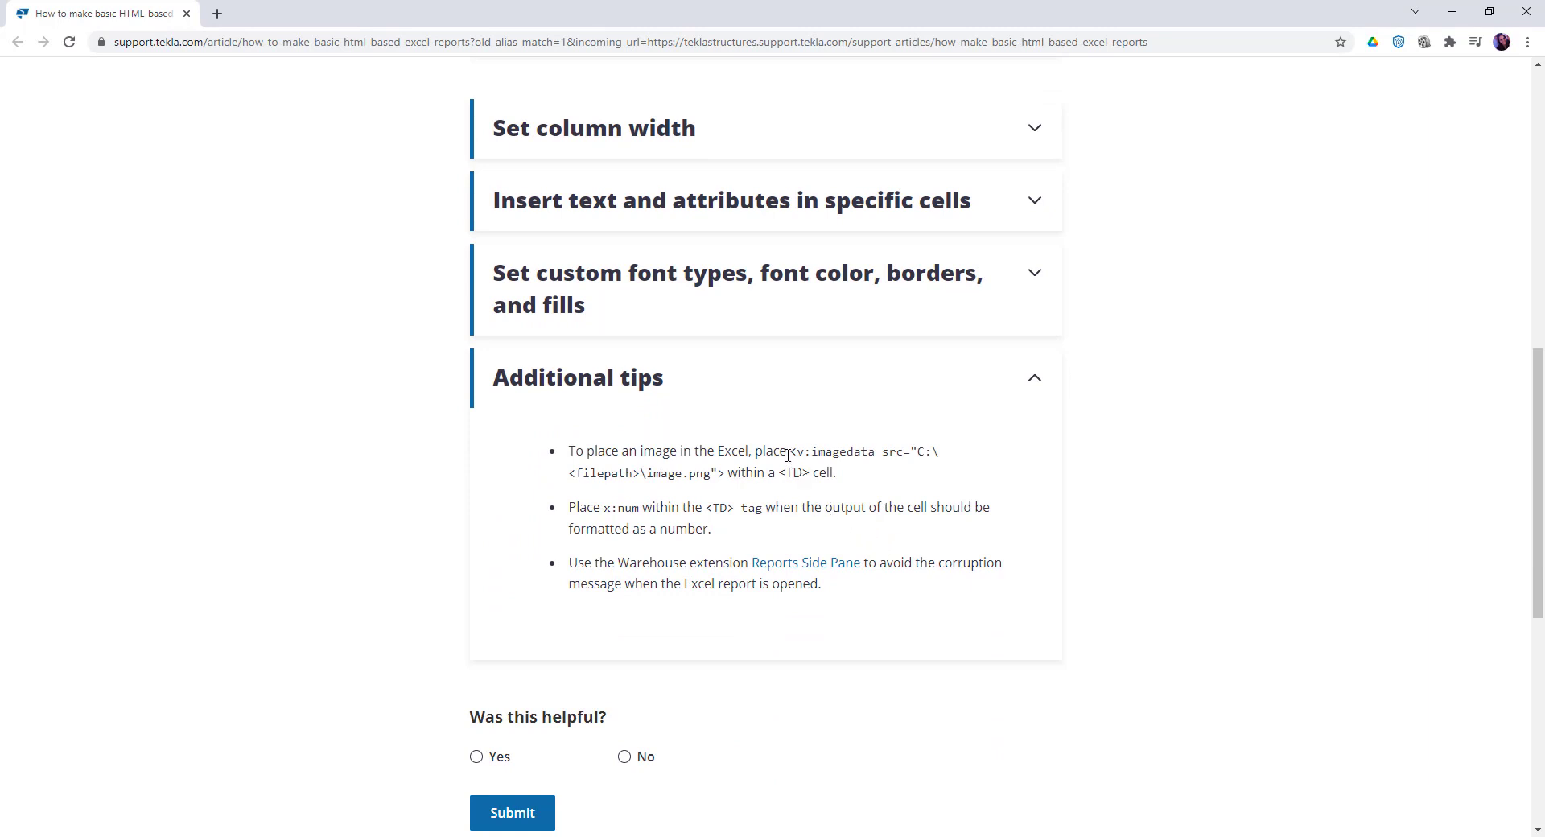
{"action": "left_click_drag", "start_coordinate": [788, 455], "coordinate": [725, 474]}
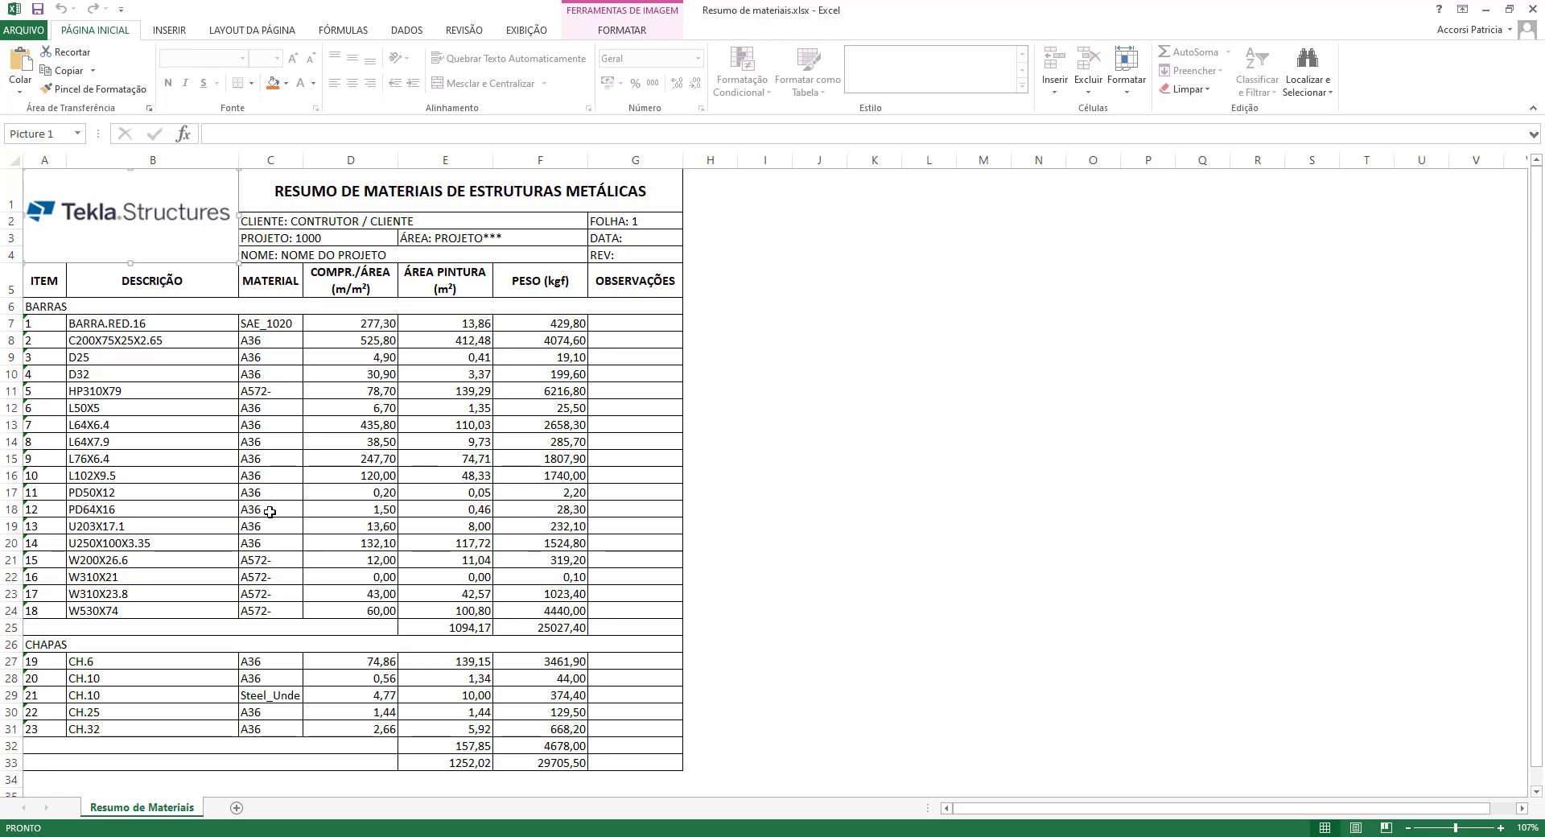
Step: Switch to File Explorer and locate Logo Tekla Structures.PNG in C:\#TEKLA\#PADRÃO
{"action": "left_click", "coordinate": [265, 836]}
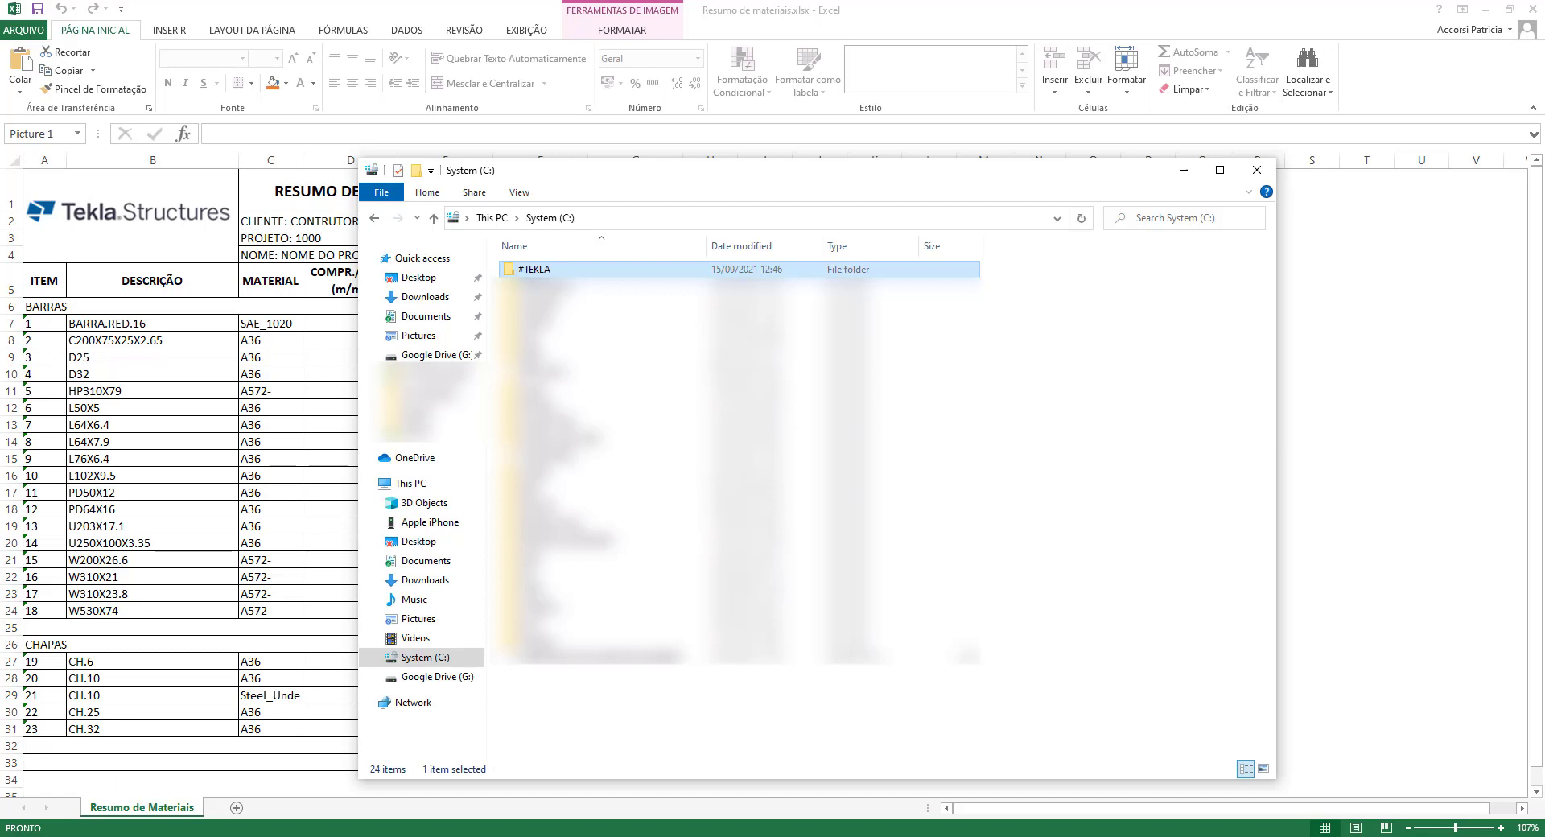
{"action": "double_click", "coordinate": [534, 270]}
{"action": "double_click", "coordinate": [537, 270]}
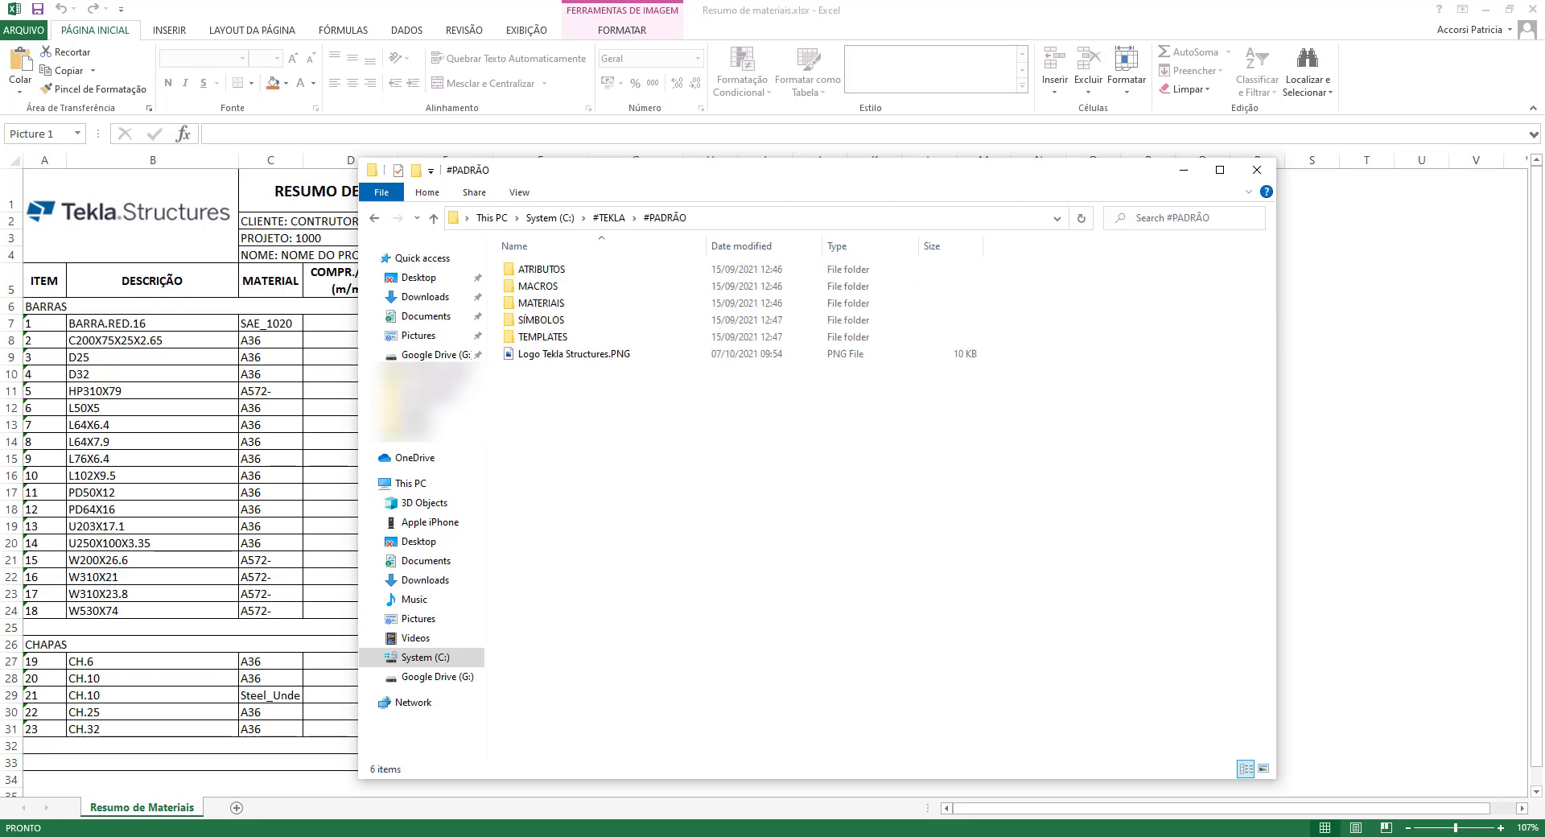
{"action": "key", "text": "Down"}
{"action": "key", "text": "Down"}
{"action": "key", "text": "Down"}
{"action": "key", "text": "Down"}
{"action": "key", "text": "Down"}
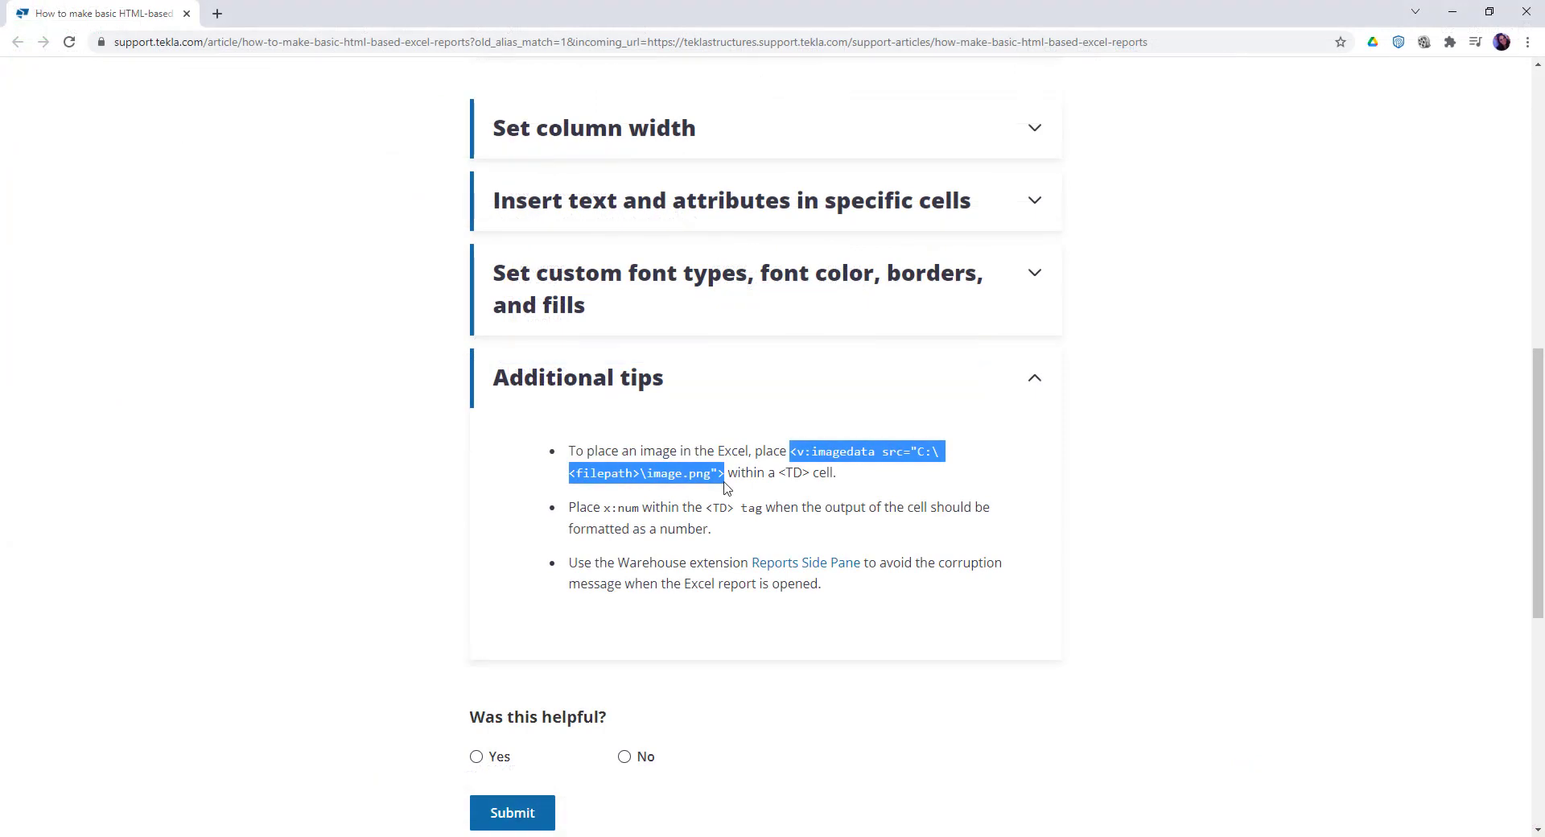
Step: Copy the selected image tag from the article and paste it into a new text in the Tekla template editor
{"action": "right_click", "coordinate": [727, 489]}
{"action": "left_click", "coordinate": [745, 493]}
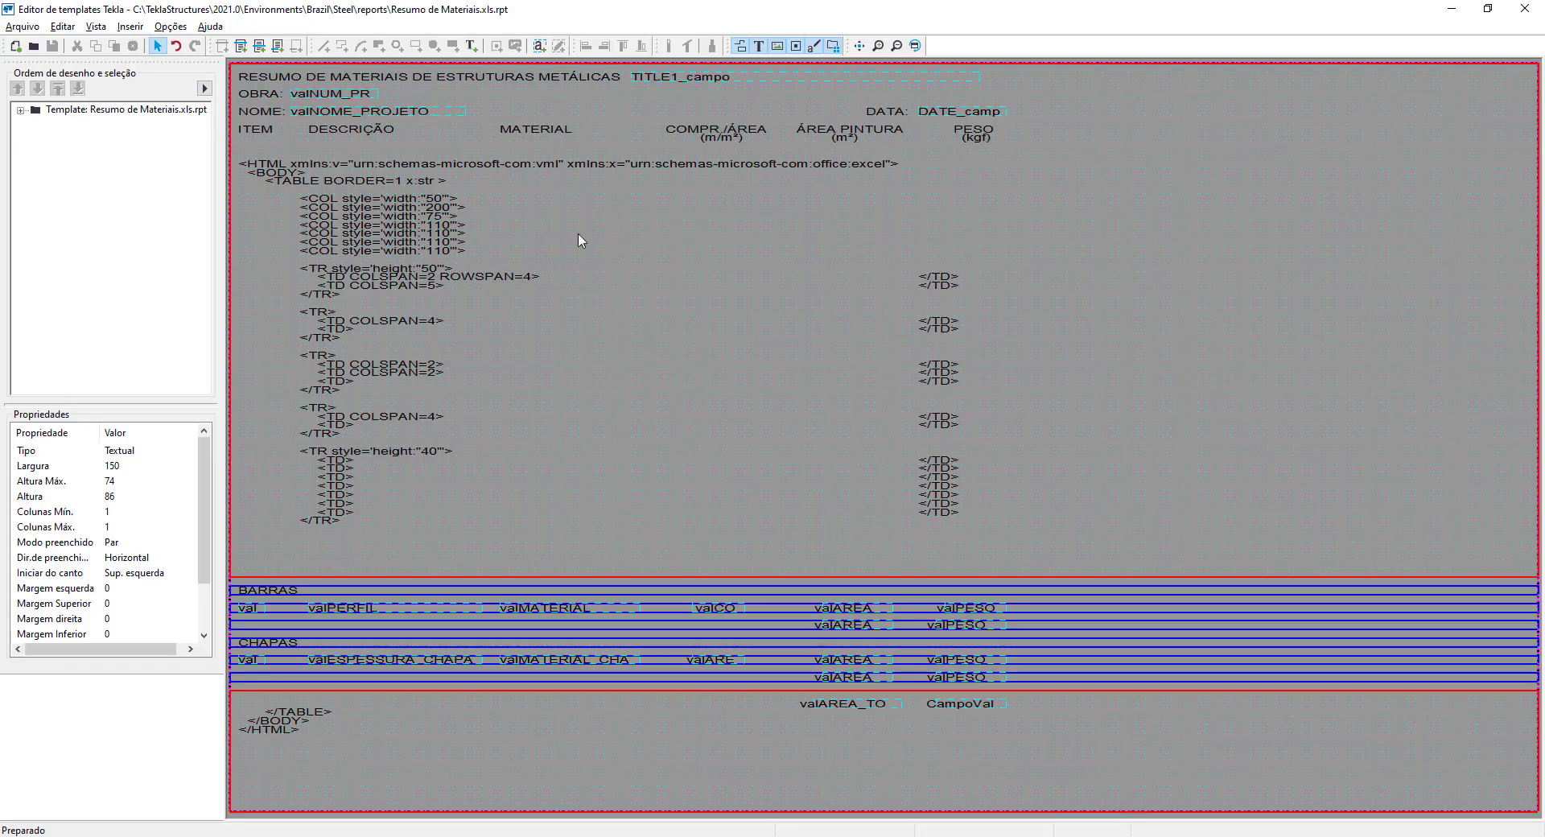
{"action": "left_click", "coordinate": [472, 46]}
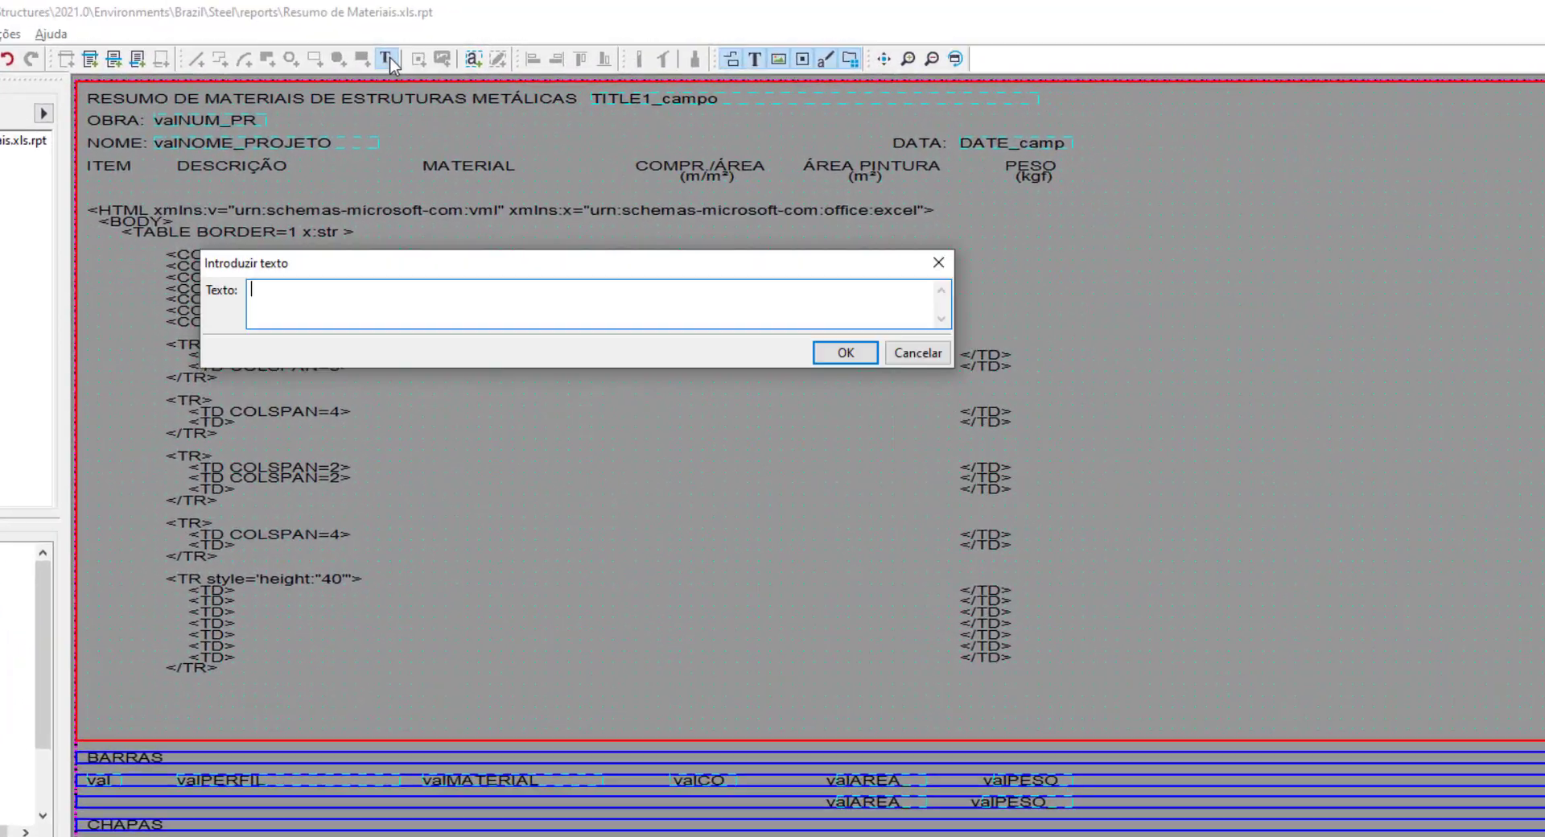
{"action": "key", "text": "ctrl+v"}
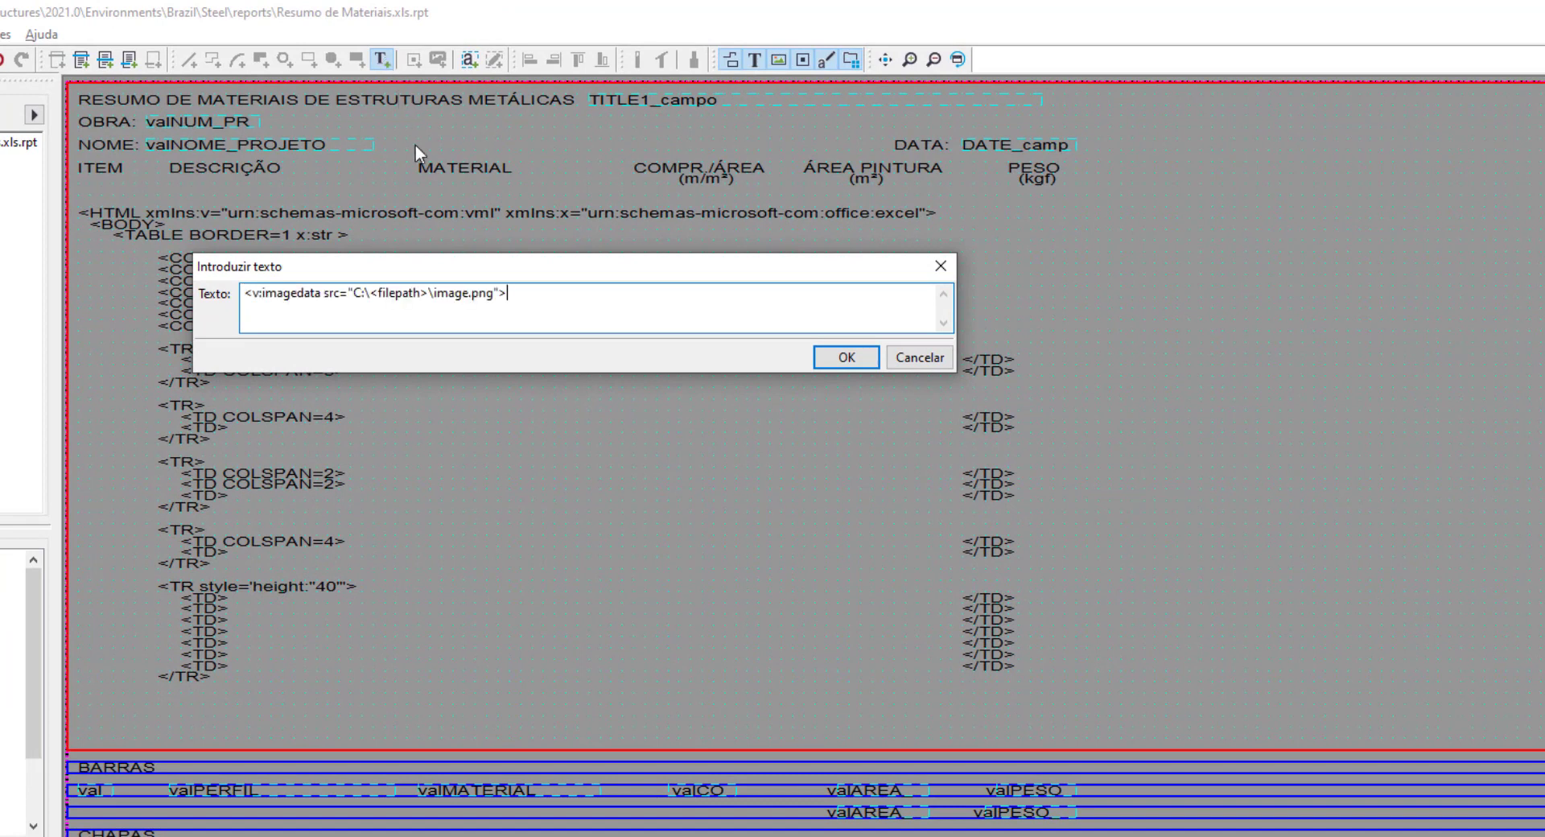
Step: Change the image path in the pasted tag to C:\#TEKLA\#PADRÃO\Logo Tekla Structures.png
{"action": "left_click_drag", "start_coordinate": [371, 295], "coordinate": [424, 297]}
{"action": "type", "text": "#TEKLA\\#P"}
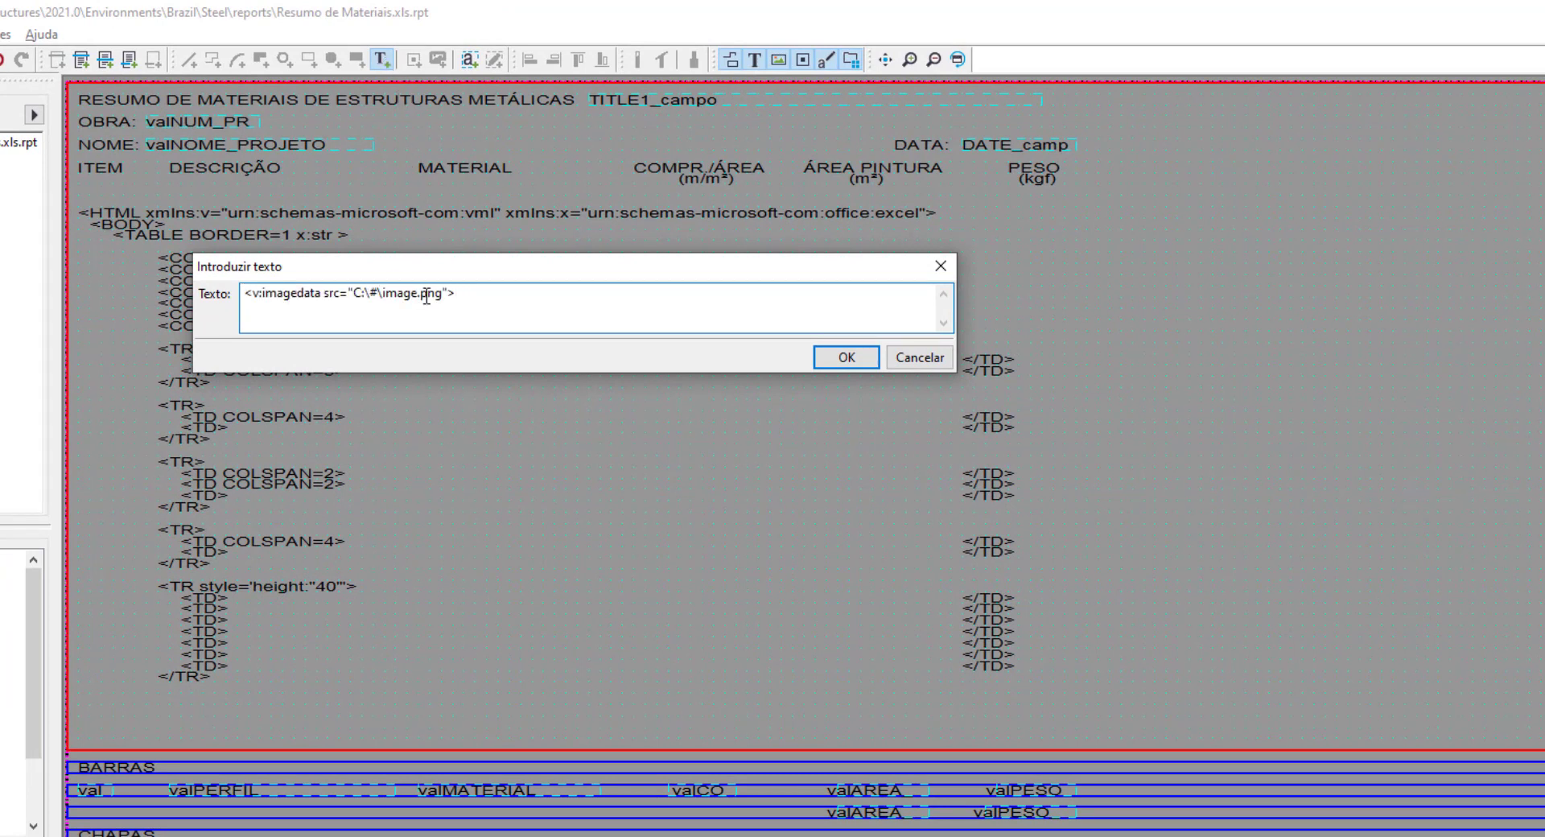
{"action": "type", "text": "ADRÃO\\Logo "}
{"action": "type", "text": "Tekla Structu"}
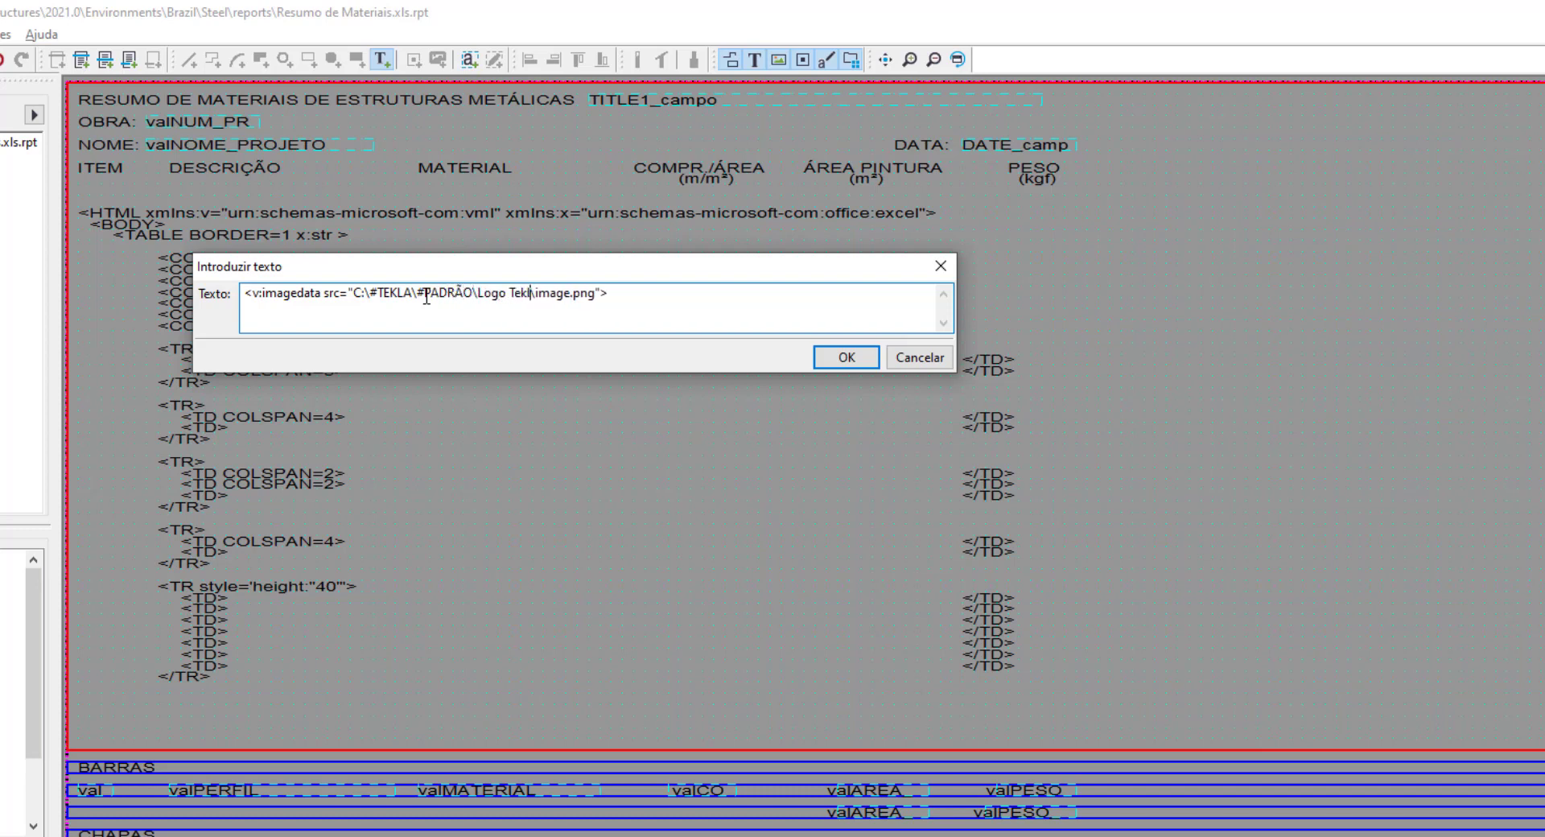
{"action": "type", "text": "res"}
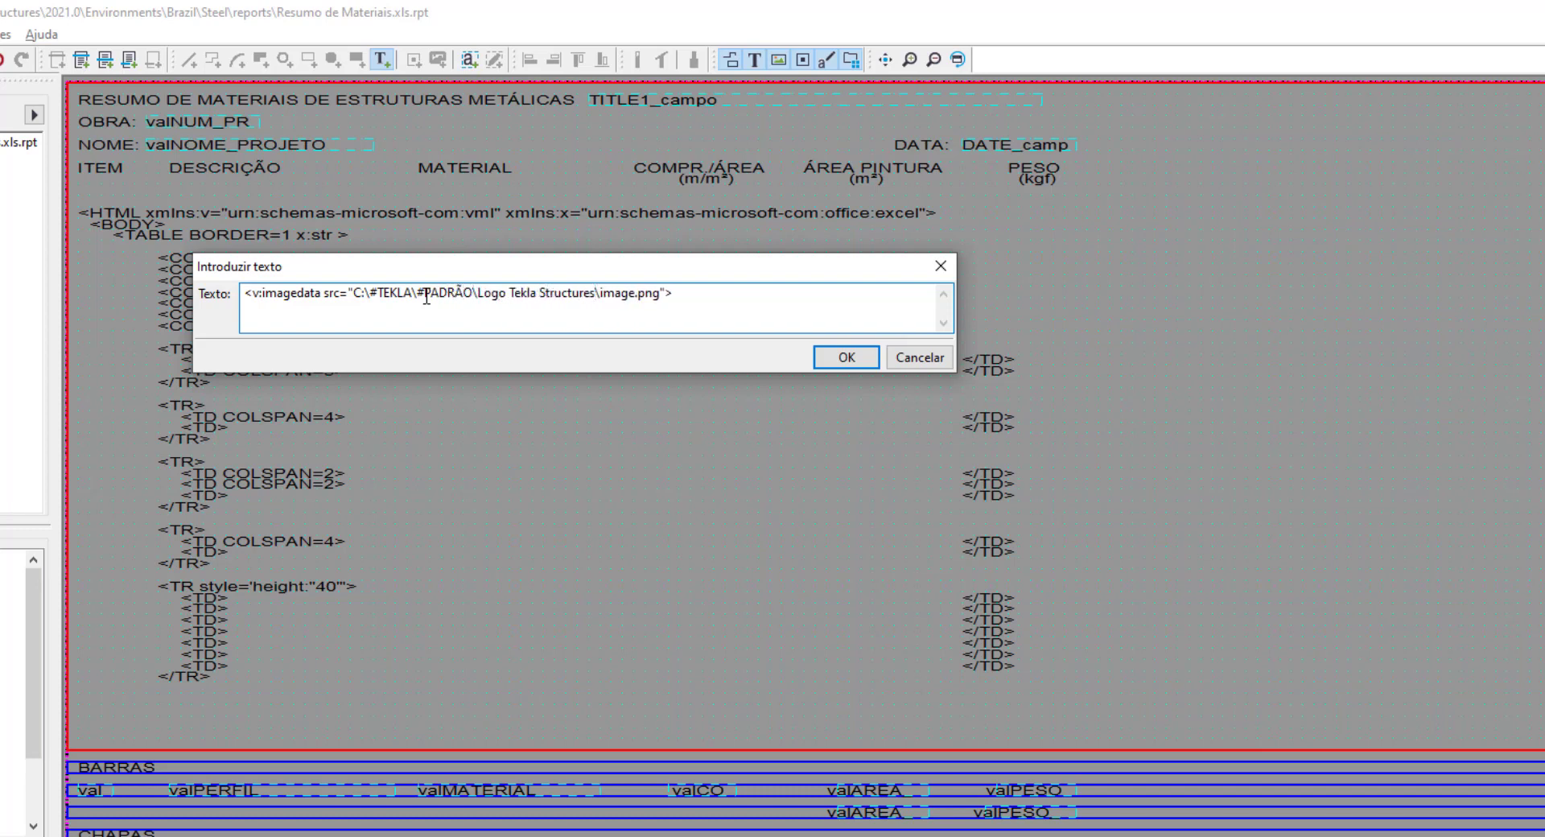
{"action": "key", "text": "Delete"}
{"action": "key", "text": "Delete"}
{"action": "key", "text": "Delete"}
{"action": "key", "text": "Delete"}
{"action": "key", "text": "Delete"}
{"action": "key", "text": "Delete"}
Step: Replace v:imagedata with IMG in the image tag text
{"action": "left_click_drag", "start_coordinate": [263, 295], "coordinate": [324, 303]}
{"action": "key", "text": "BackSpace"}
{"action": "key", "text": "BackSpace"}
{"action": "key", "text": "BackSpace"}
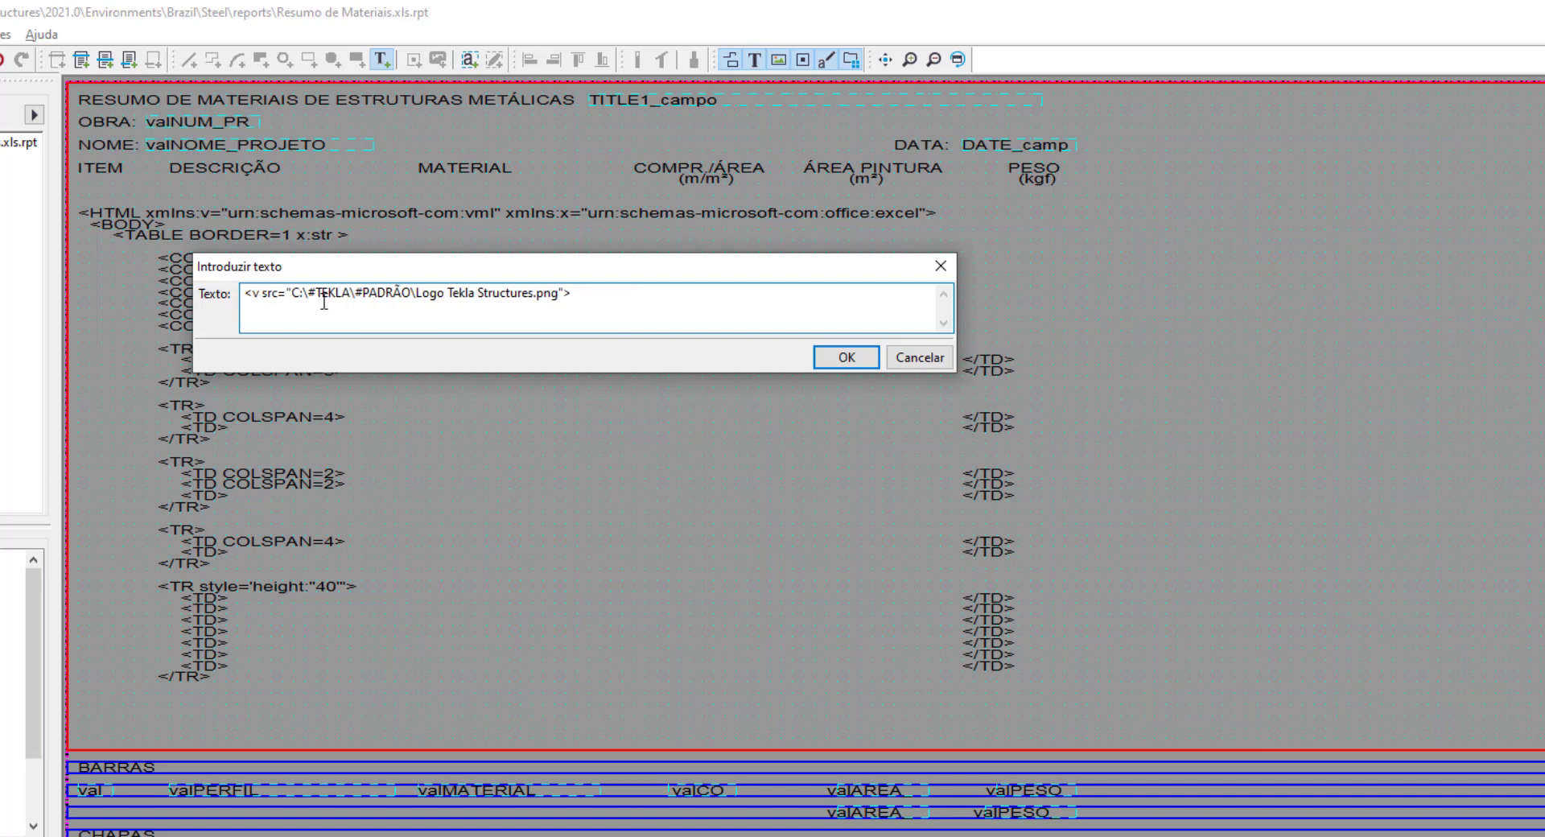
{"action": "type", "text": "IMG"}
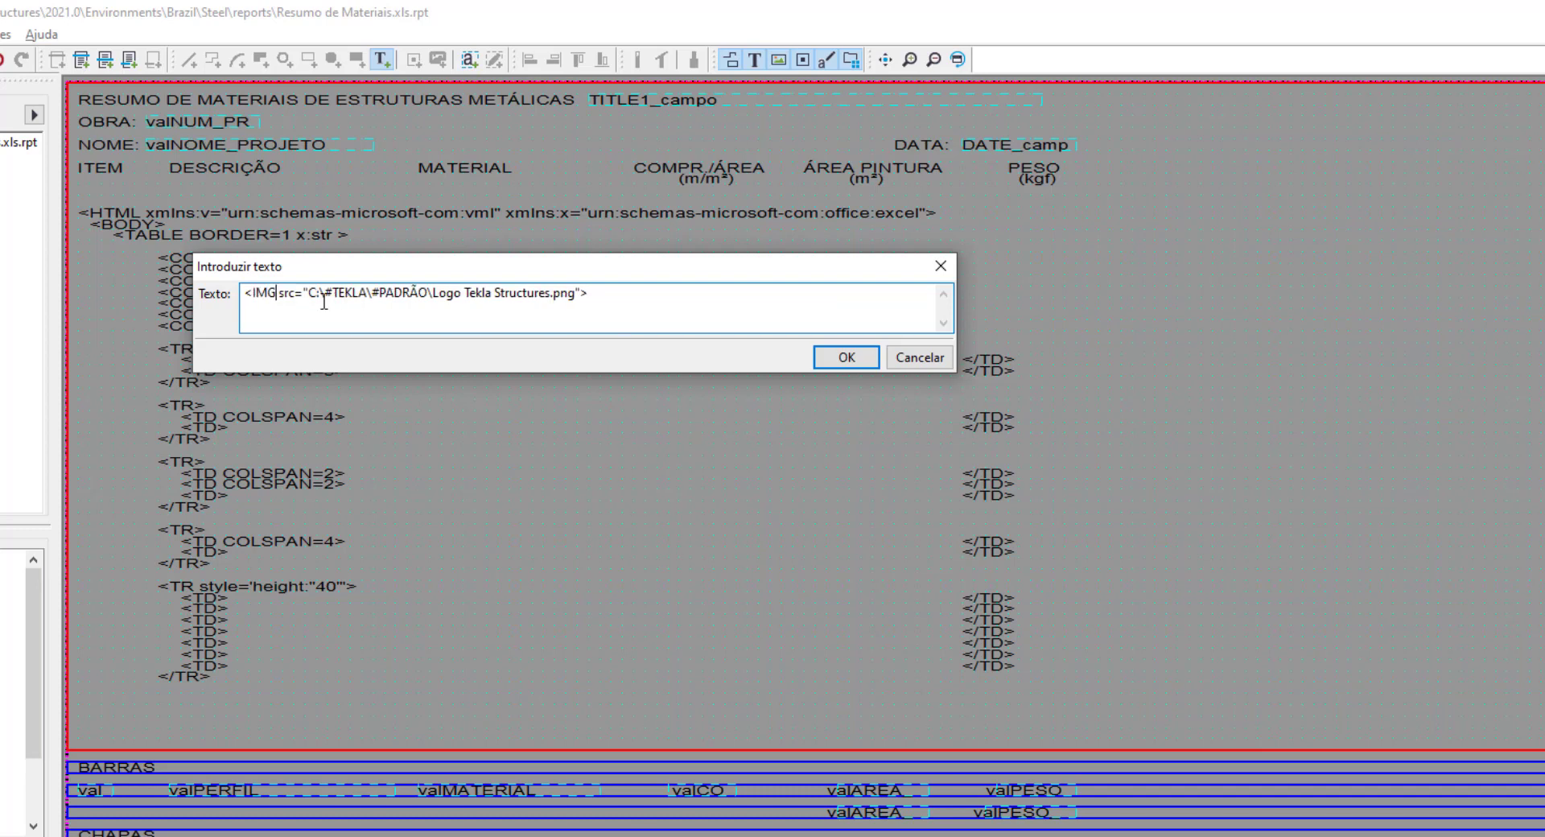
Step: Place the IMG tag text in the header directly after the <TD COLSPAN=2 ROWSPAN=4> tag and finish text insertion
{"action": "left_click", "coordinate": [837, 362]}
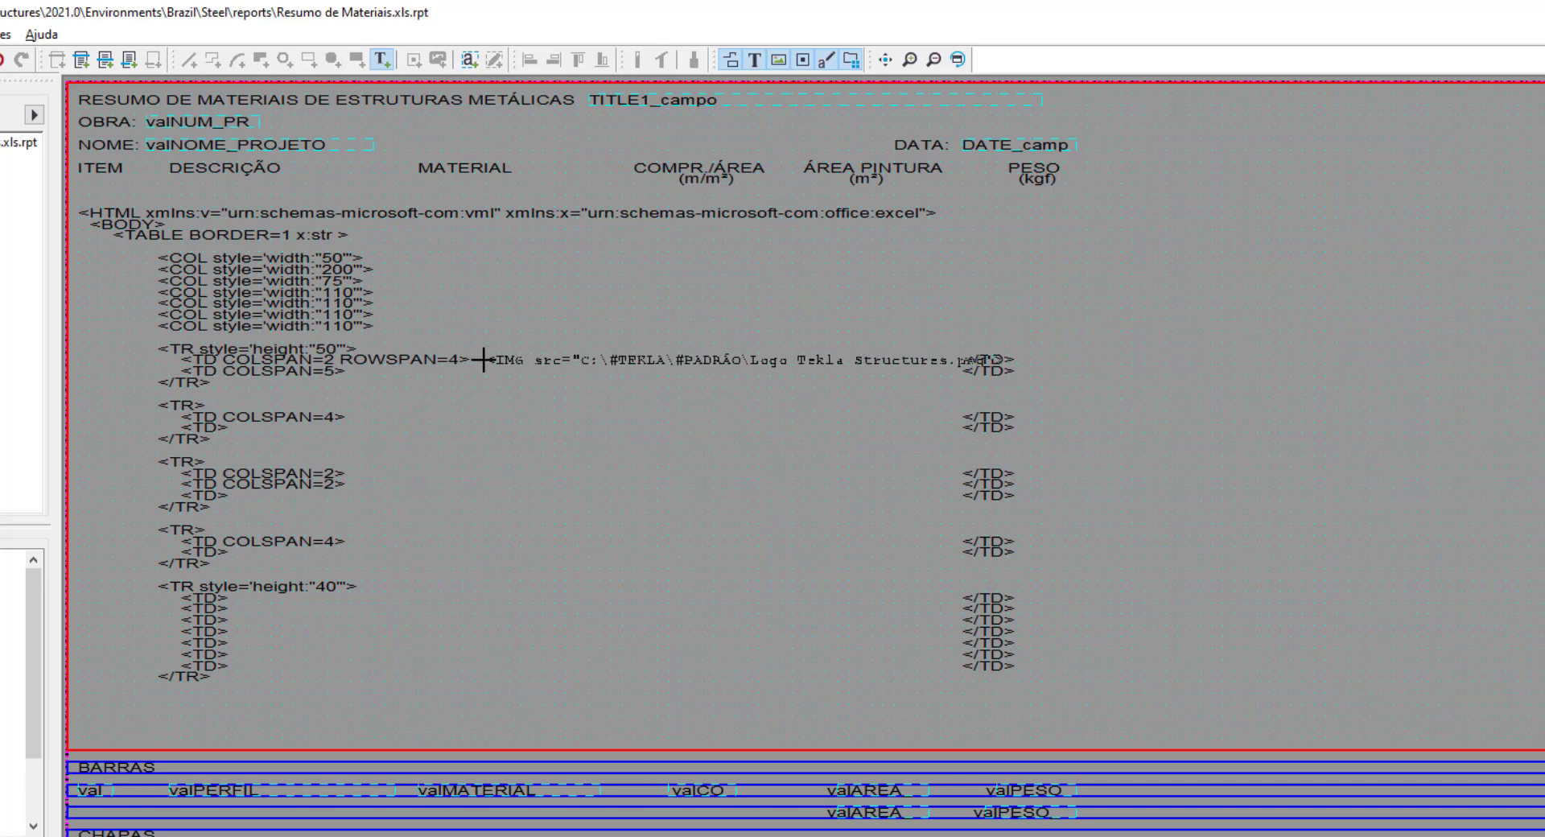
{"action": "left_click", "coordinate": [493, 359]}
{"action": "right_click", "coordinate": [966, 318]}
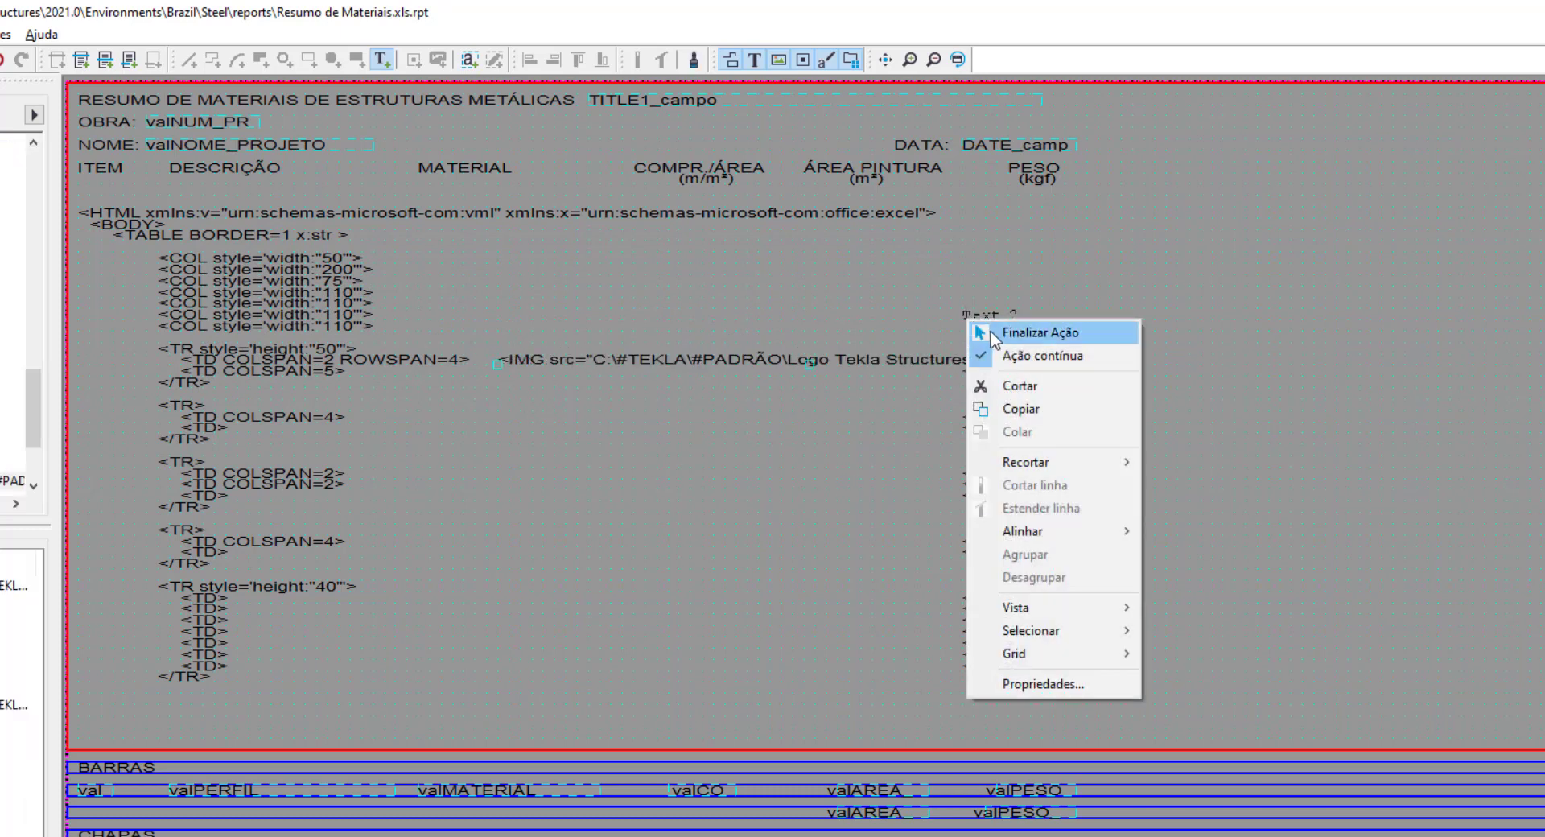
{"action": "left_click", "coordinate": [974, 323]}
Step: Move the column of closing </TD> tags to the right, clear of the end of the IMG tag
{"action": "left_click_drag", "start_coordinate": [949, 326], "coordinate": [1048, 687]}
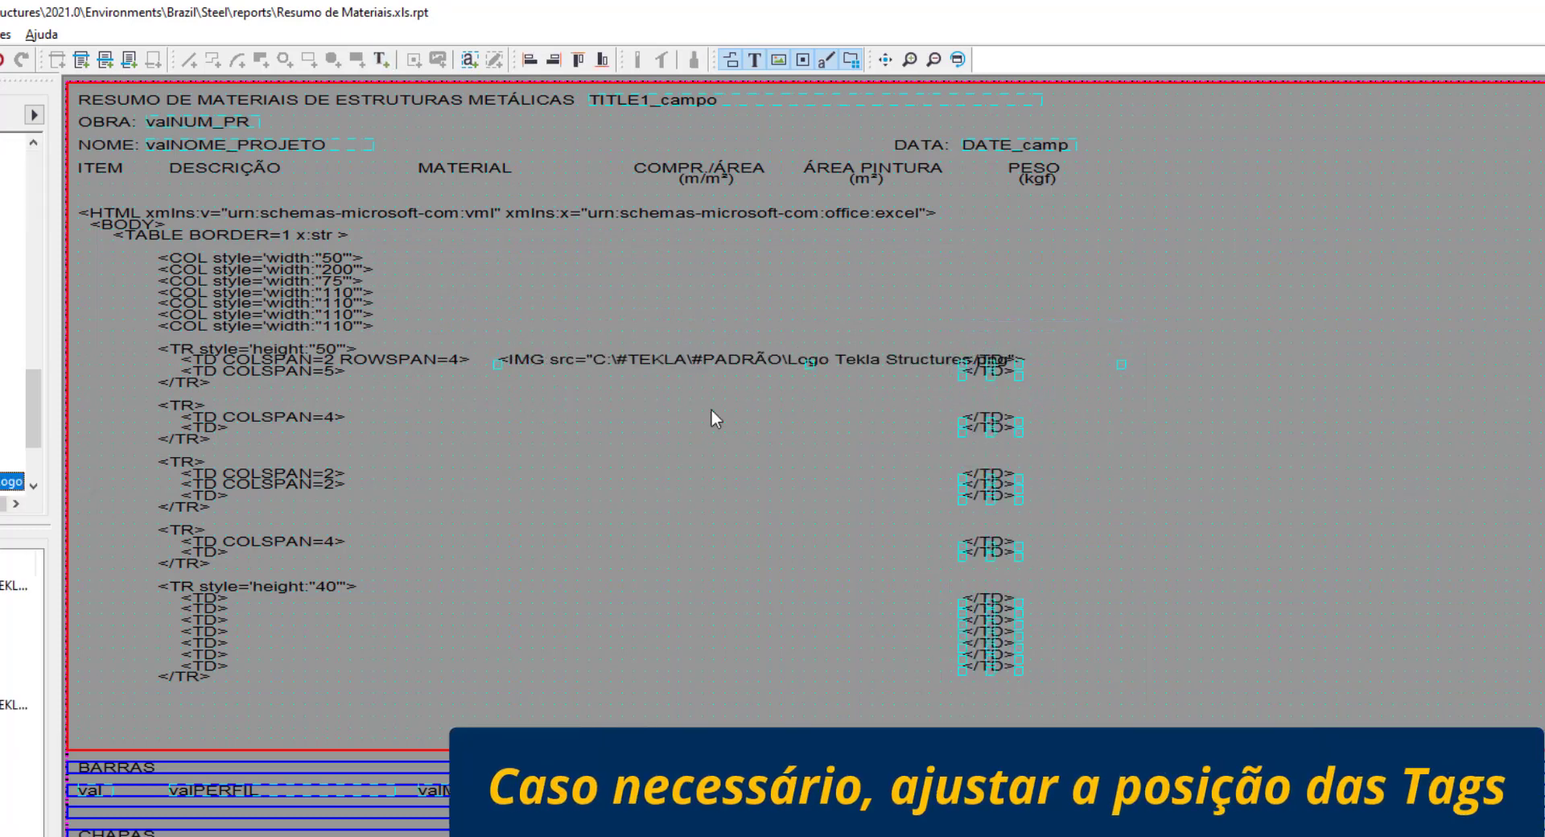
{"action": "left_click_drag", "start_coordinate": [987, 427], "coordinate": [1141, 426]}
{"action": "left_click", "coordinate": [956, 364]}
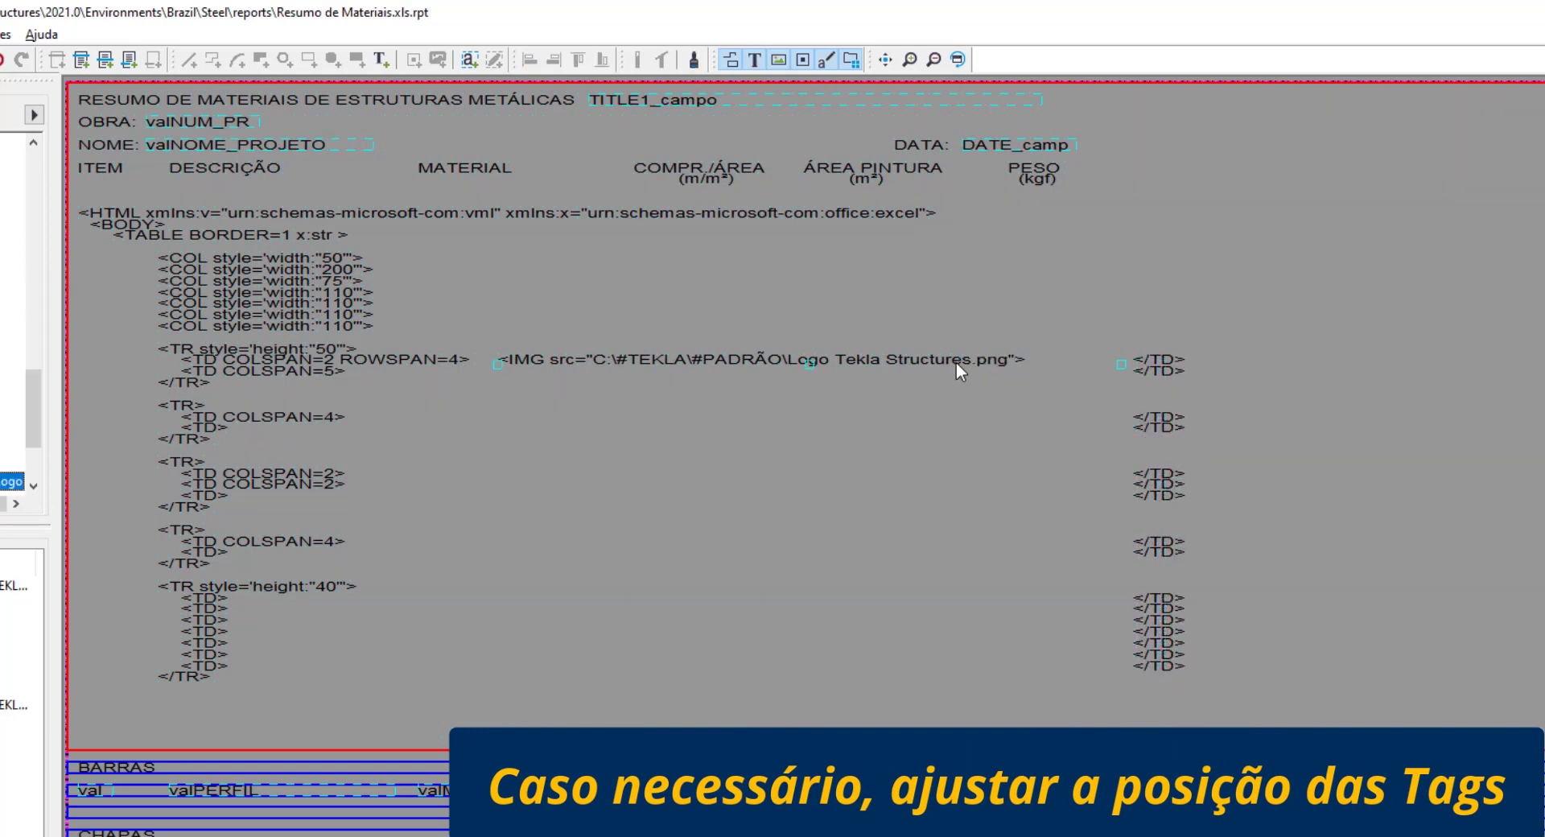
{"action": "left_click", "coordinate": [1161, 361]}
{"action": "left_click_drag", "start_coordinate": [1111, 330], "coordinate": [1230, 696]}
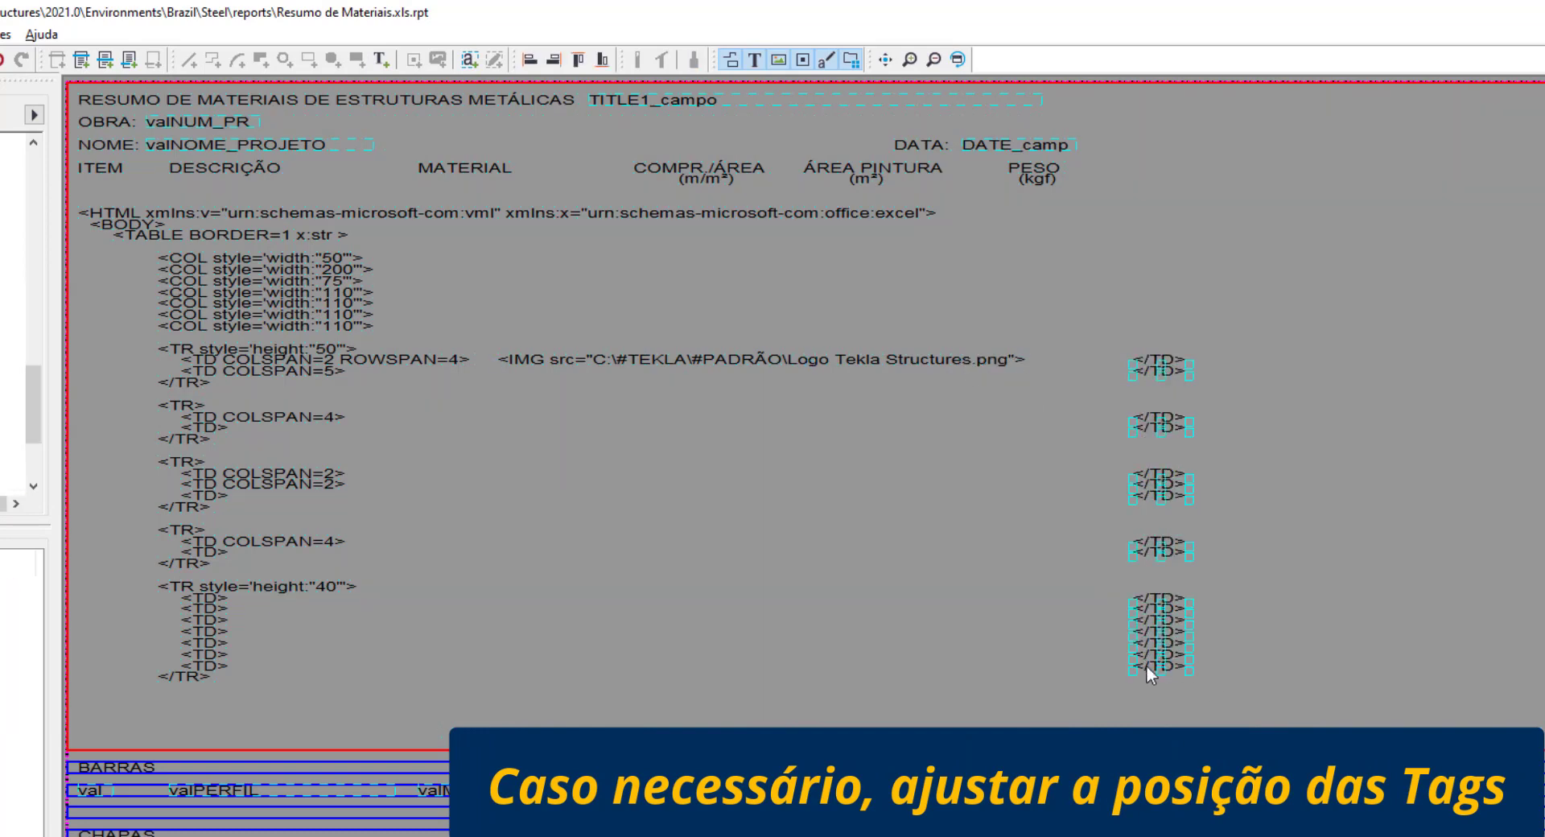
{"action": "left_click_drag", "start_coordinate": [1146, 665], "coordinate": [1167, 665]}
Step: Move the RESUMO DE MATERIAIS DE ESTRUTURAS METÁLICAS title onto the <TD COLSPAN=5> line, below the IMG tag
{"action": "left_click", "coordinate": [694, 364]}
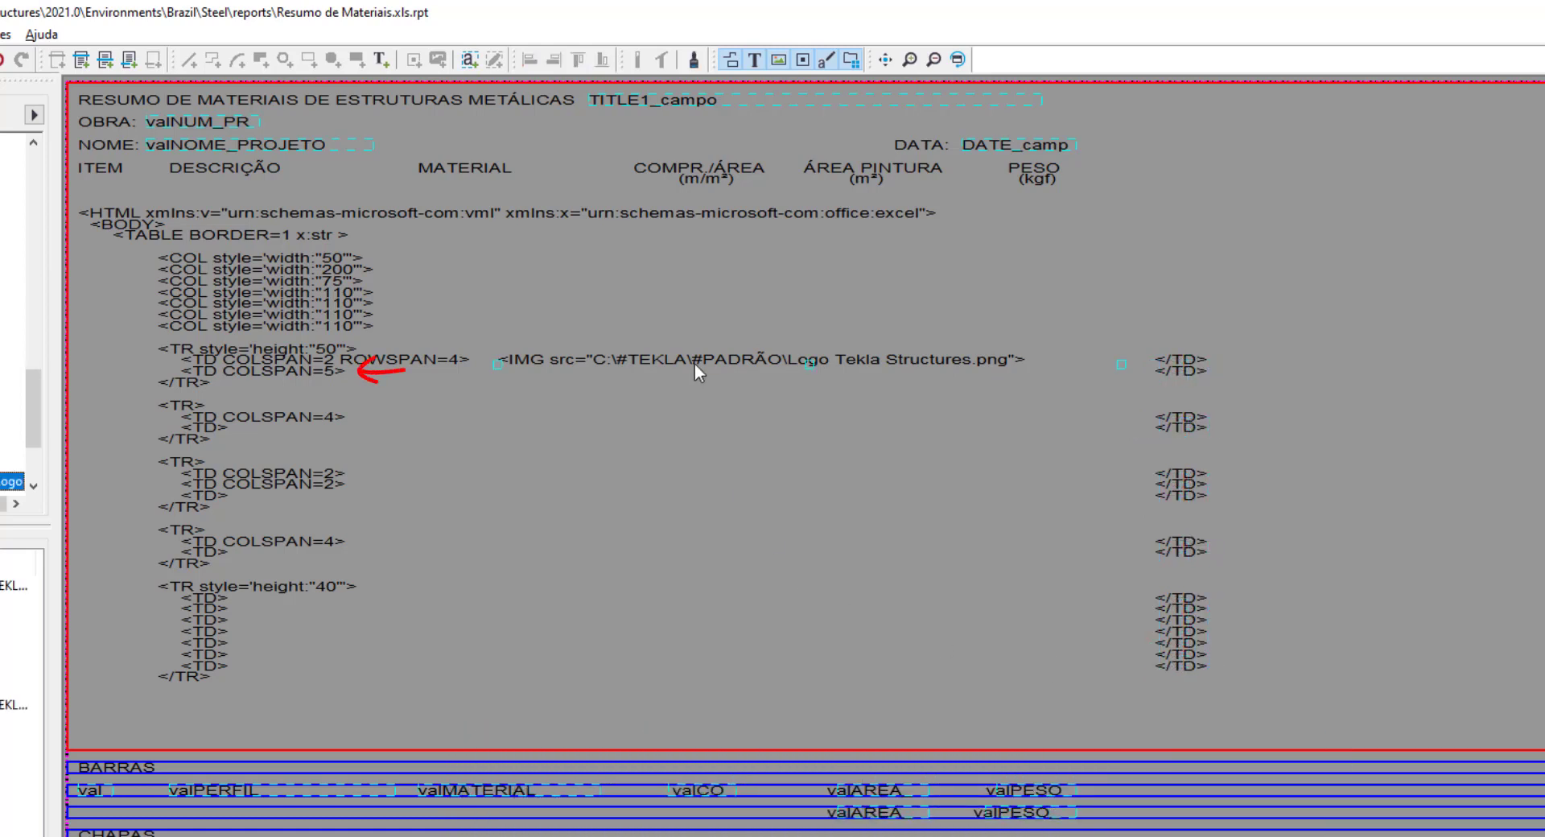
{"action": "left_click", "coordinate": [388, 98]}
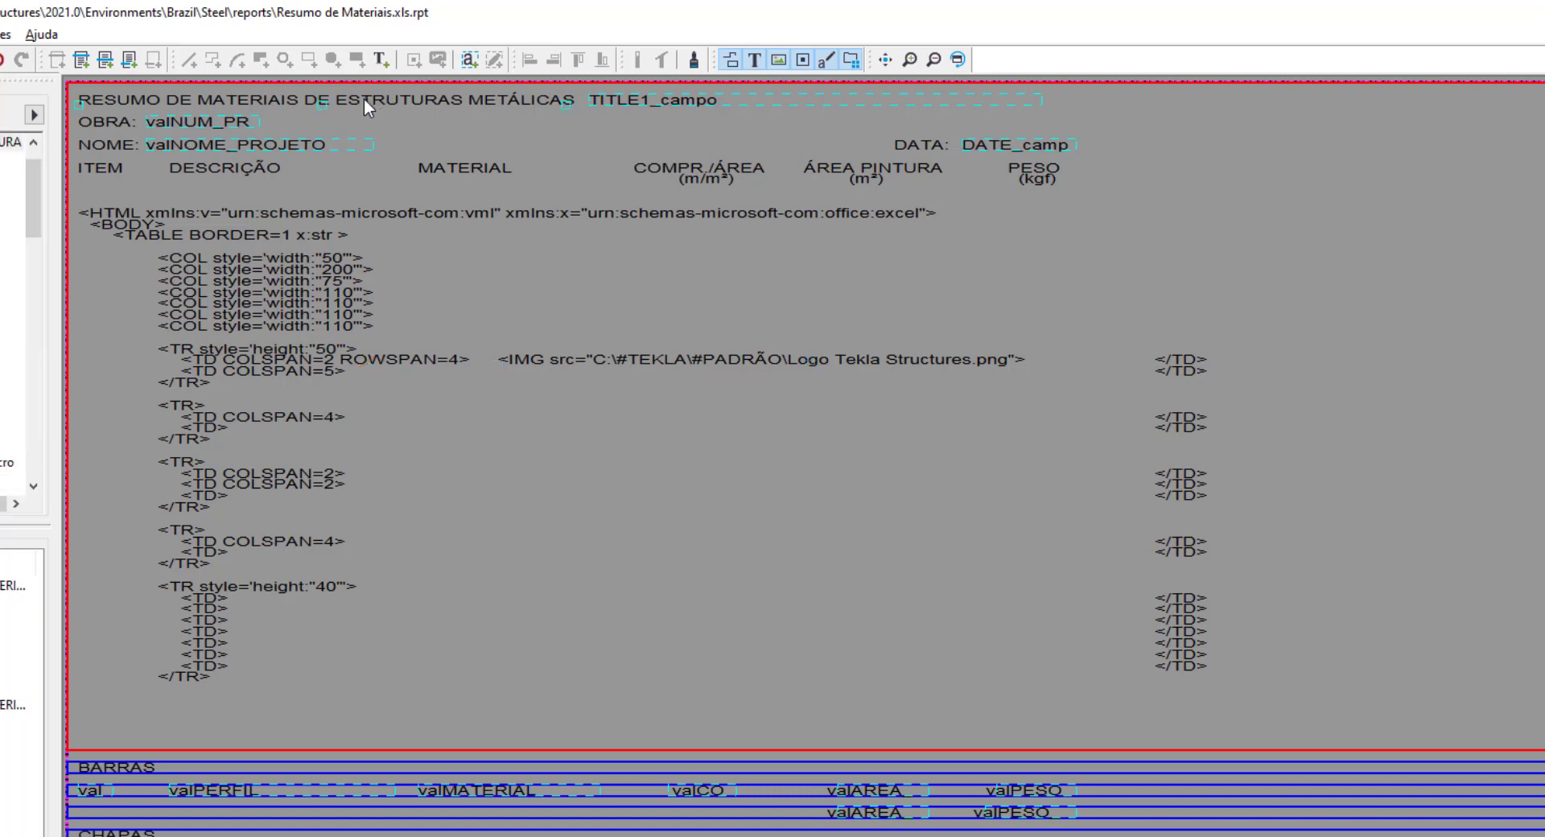
{"action": "left_click_drag", "start_coordinate": [364, 98], "coordinate": [793, 368]}
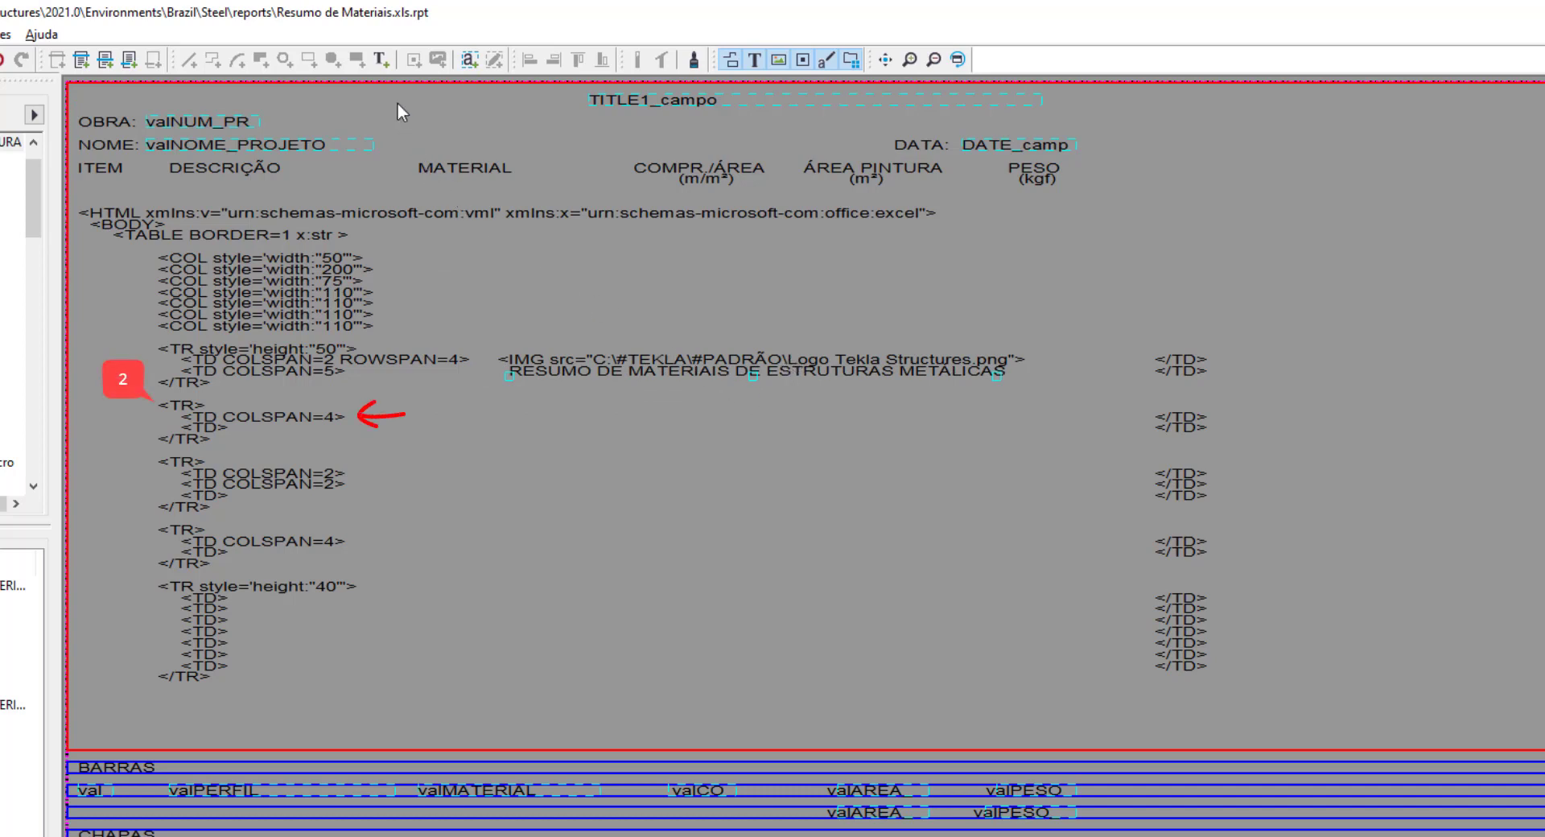
Step: Add the text CLIENTE: after the <TD COLSPAN=4> tag of the second table row and finish text insertion
{"action": "left_click", "coordinate": [382, 59]}
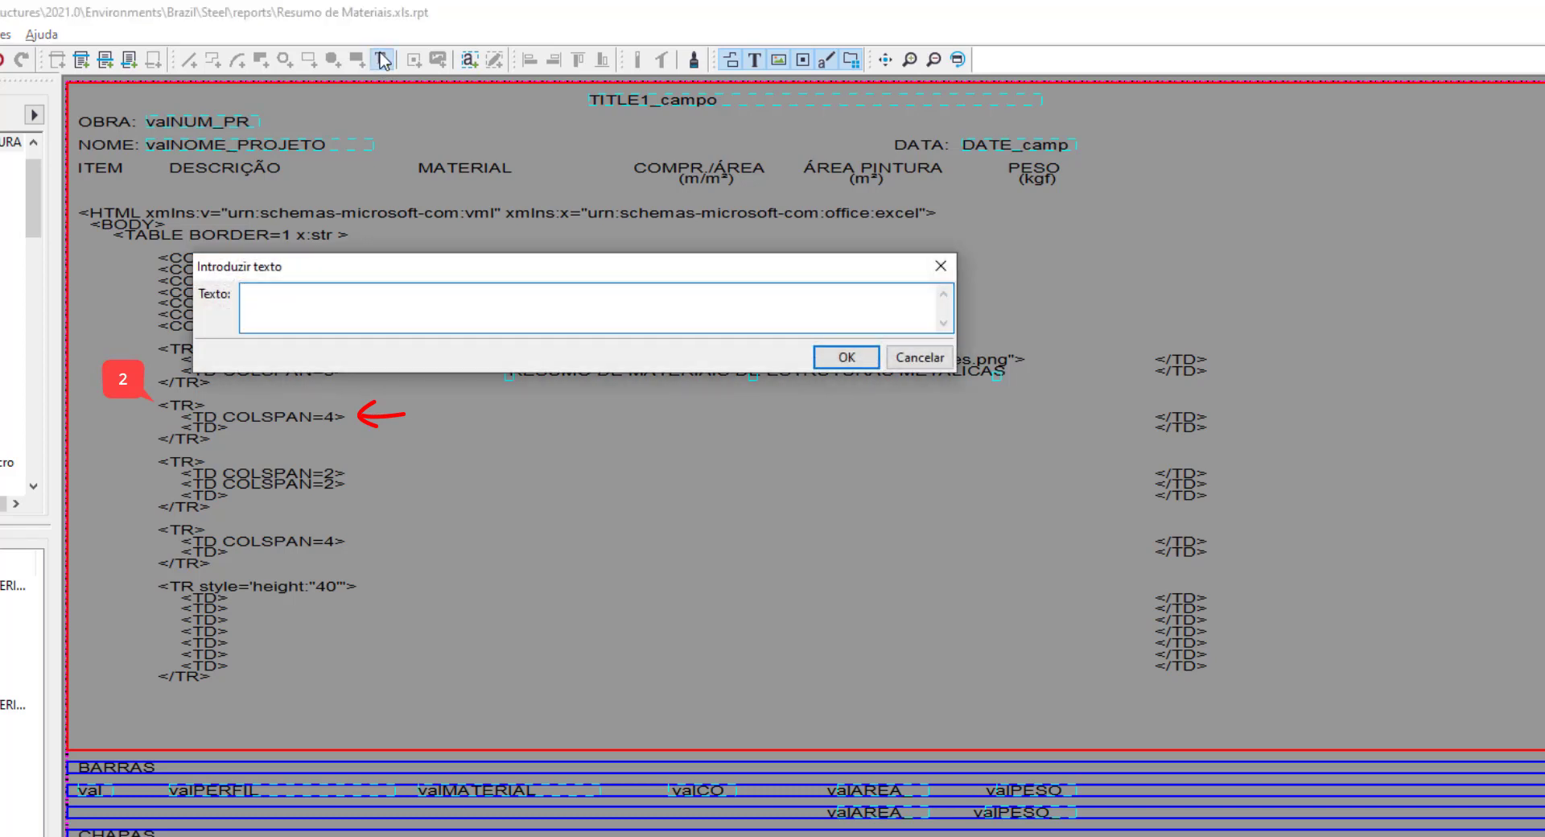
{"action": "type", "text": "CLIENTE:"}
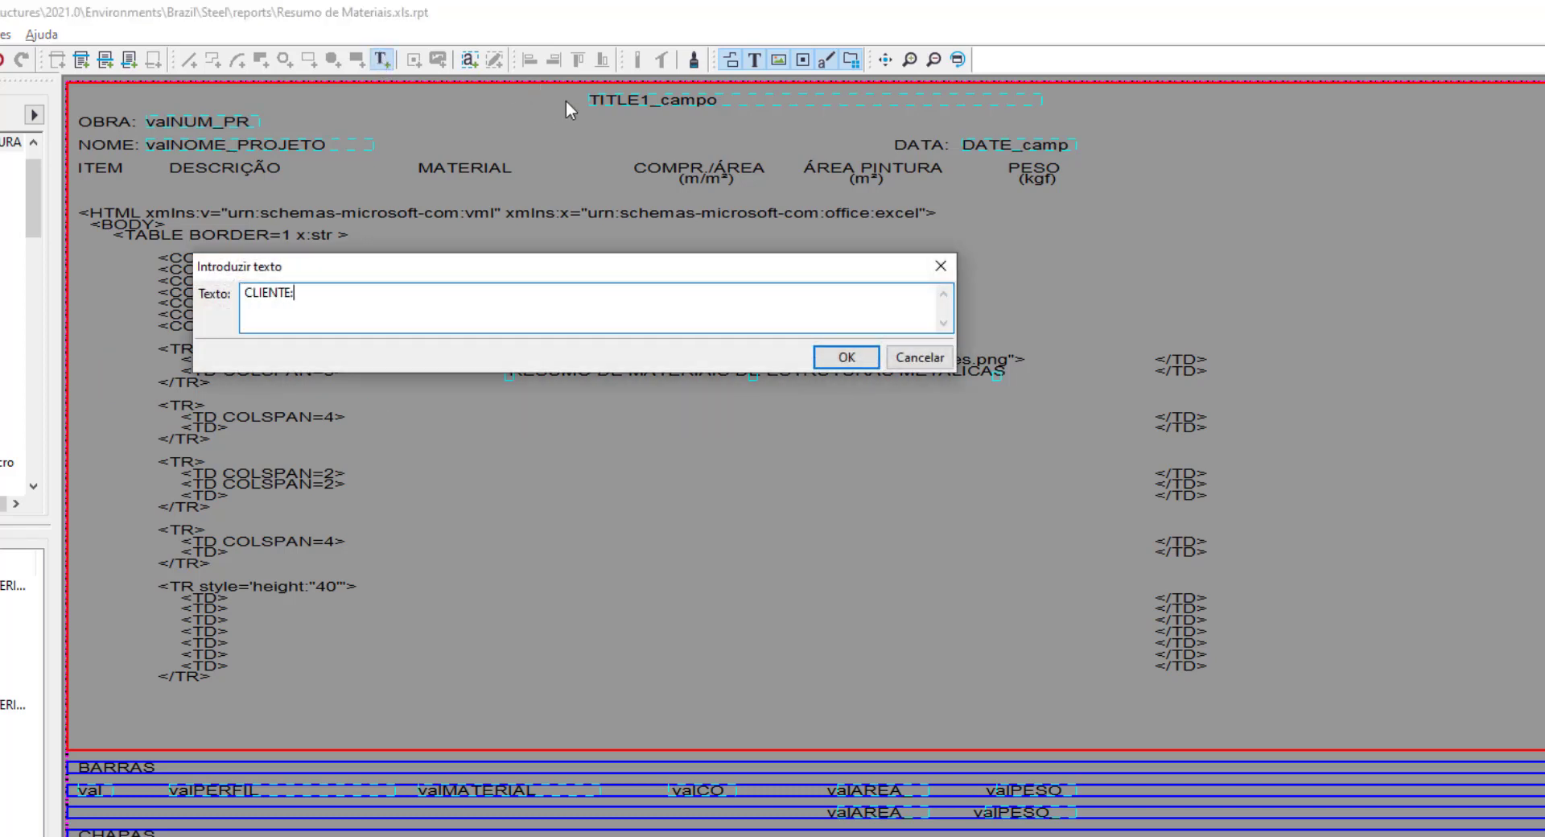
{"action": "left_click", "coordinate": [845, 356]}
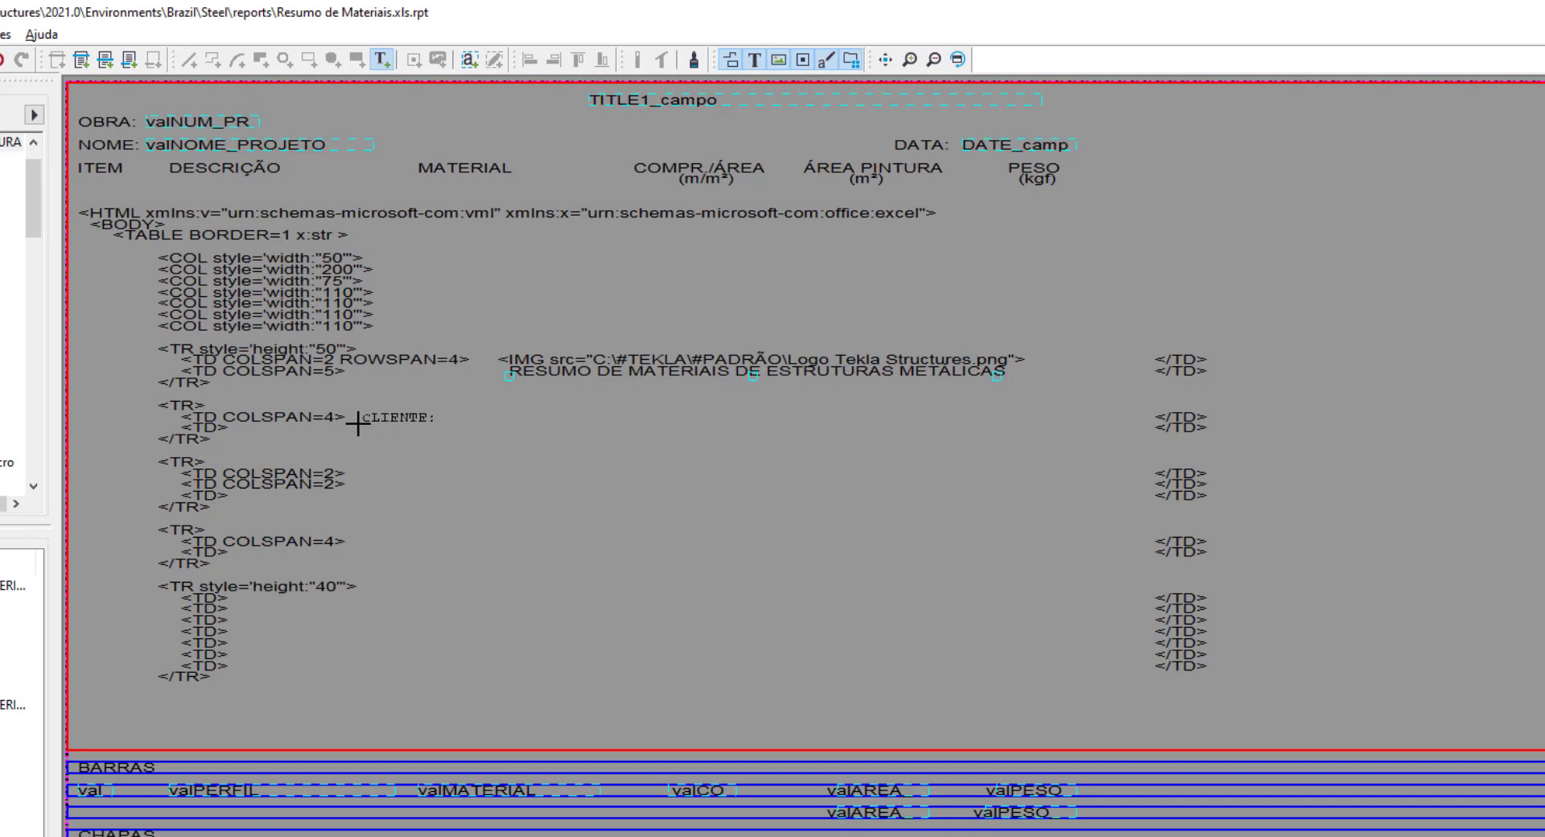
{"action": "left_click", "coordinate": [401, 420]}
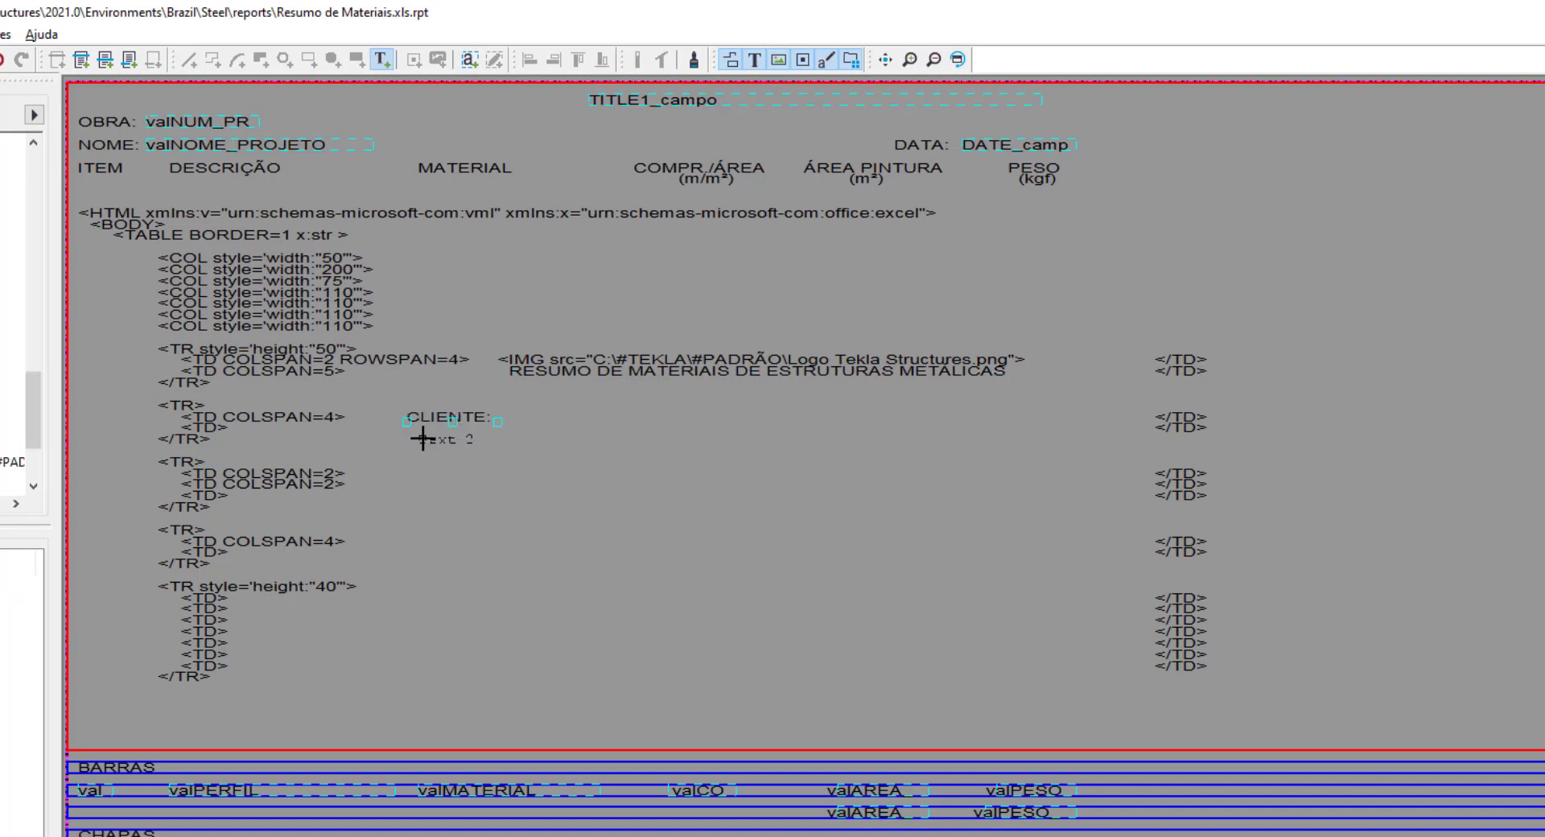
{"action": "right_click", "coordinate": [414, 428]}
{"action": "left_click", "coordinate": [434, 448]}
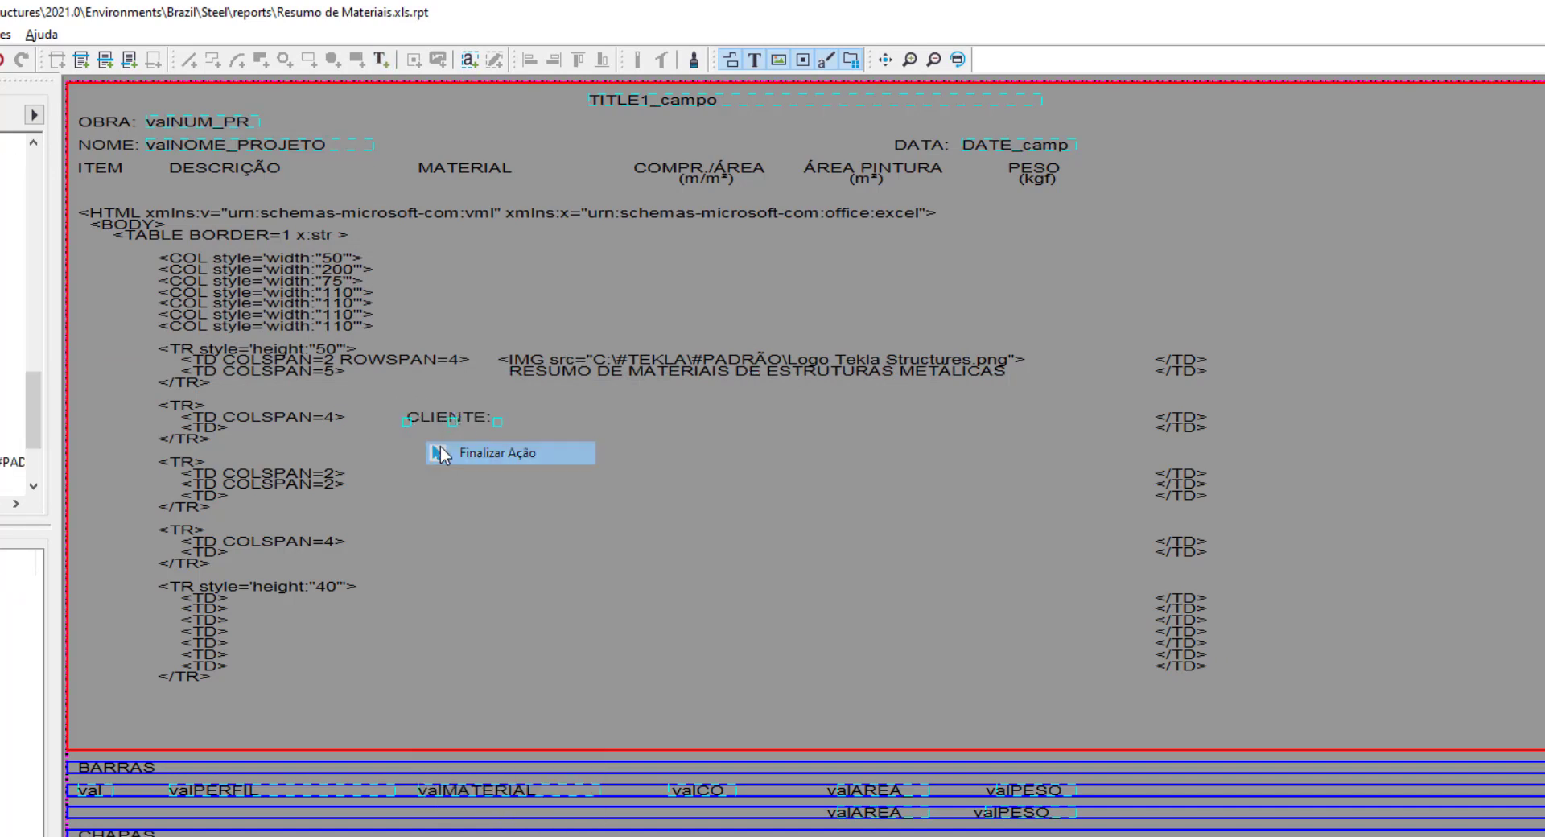
Step: Insert a value field for the project attribute BUILDER (Nome construtor) after the CLIENTE: text and finish the insertion
{"action": "left_click", "coordinate": [470, 60]}
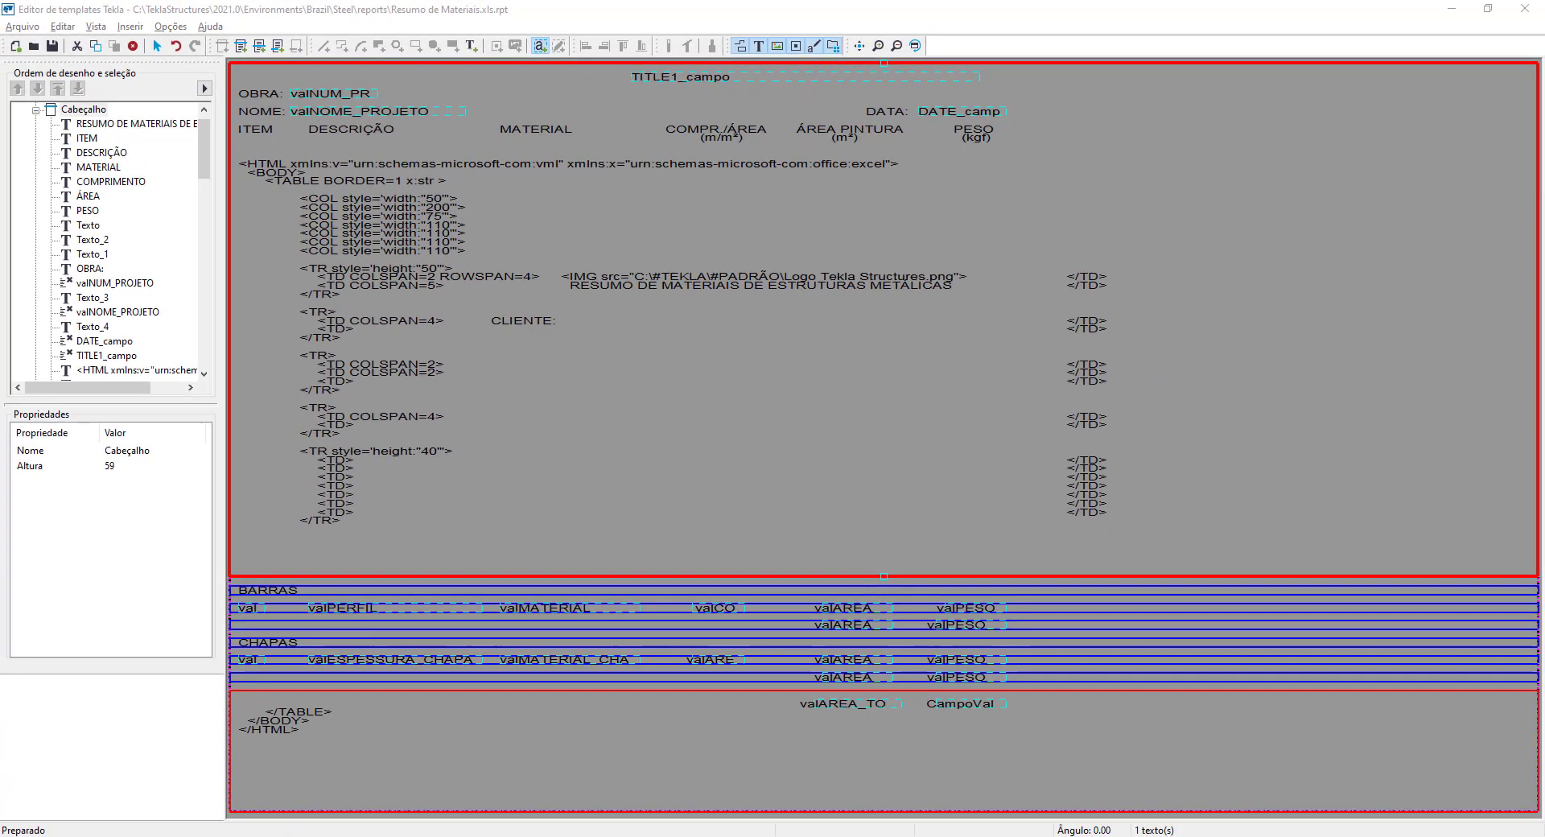
{"action": "left_click", "coordinate": [523, 422]}
{"action": "left_click_drag", "start_coordinate": [226, 278], "coordinate": [652, 297]}
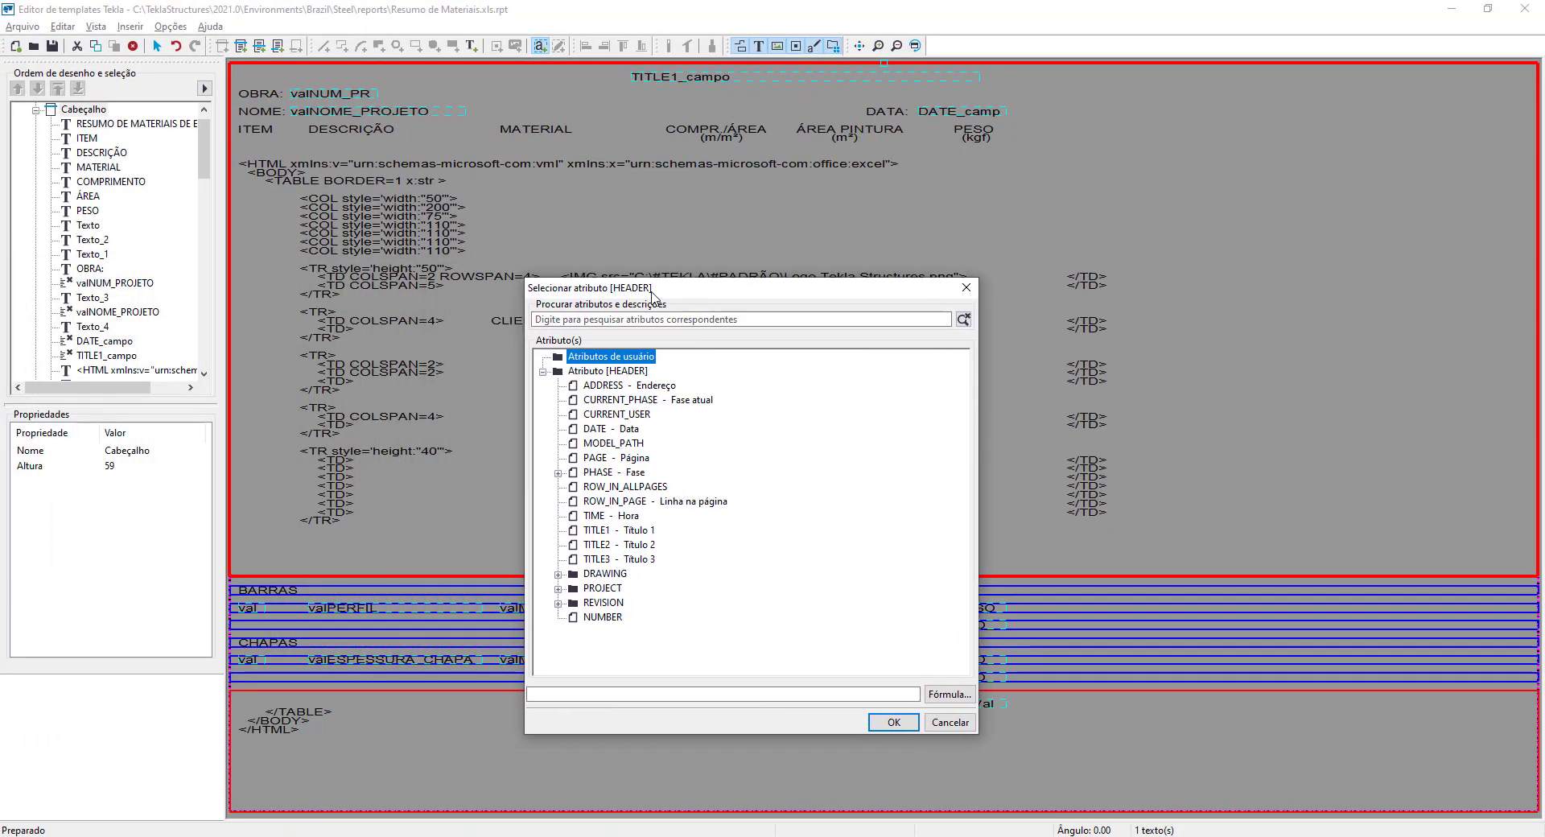
{"action": "left_click", "coordinate": [558, 588]}
{"action": "left_click", "coordinate": [648, 504]}
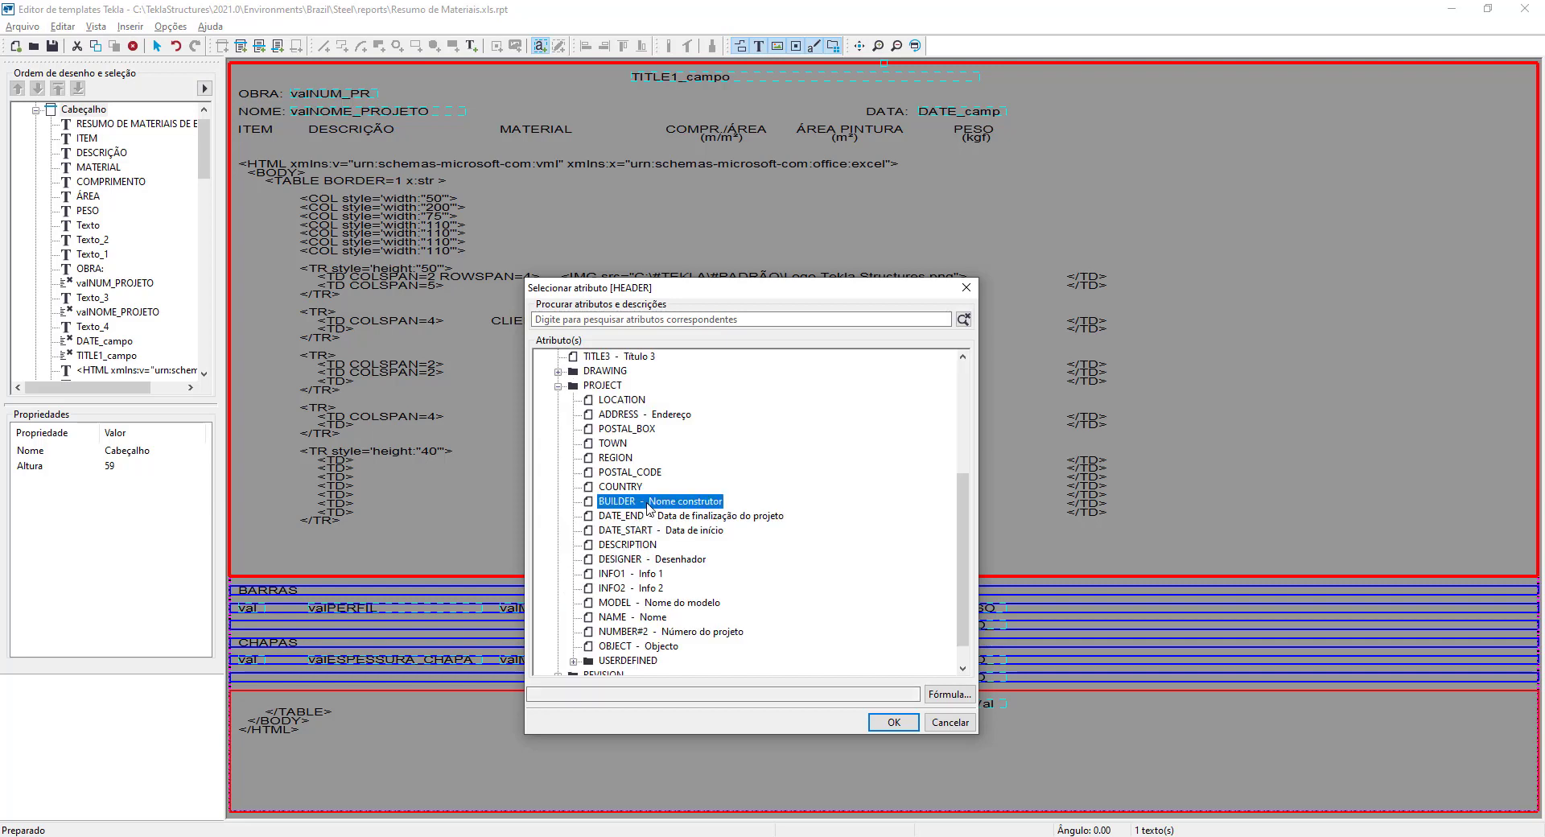
{"action": "left_click", "coordinate": [894, 722]}
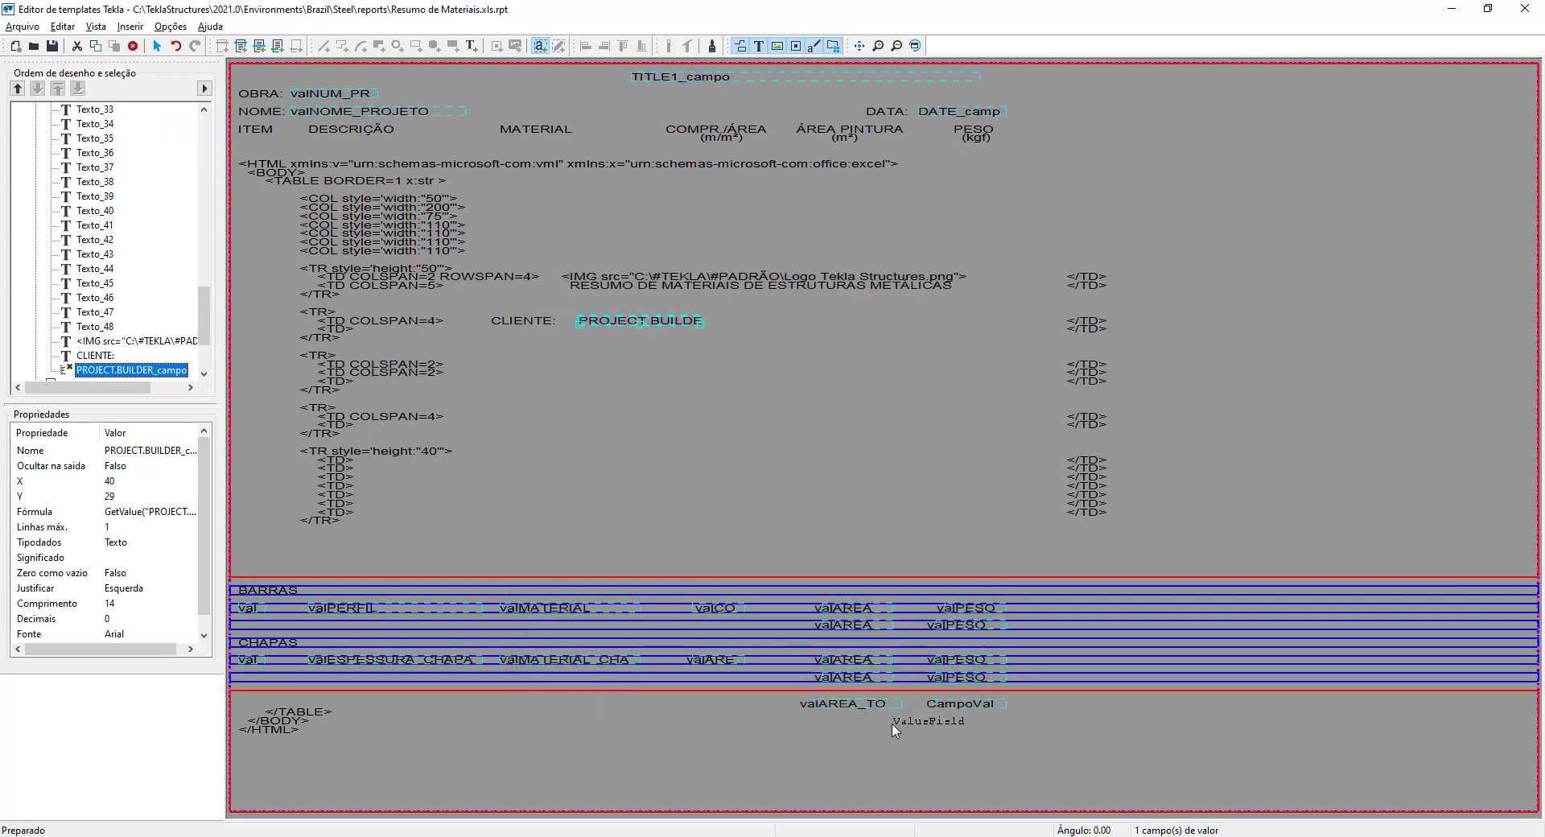
{"action": "right_click", "coordinate": [893, 729]}
{"action": "left_click", "coordinate": [931, 445]}
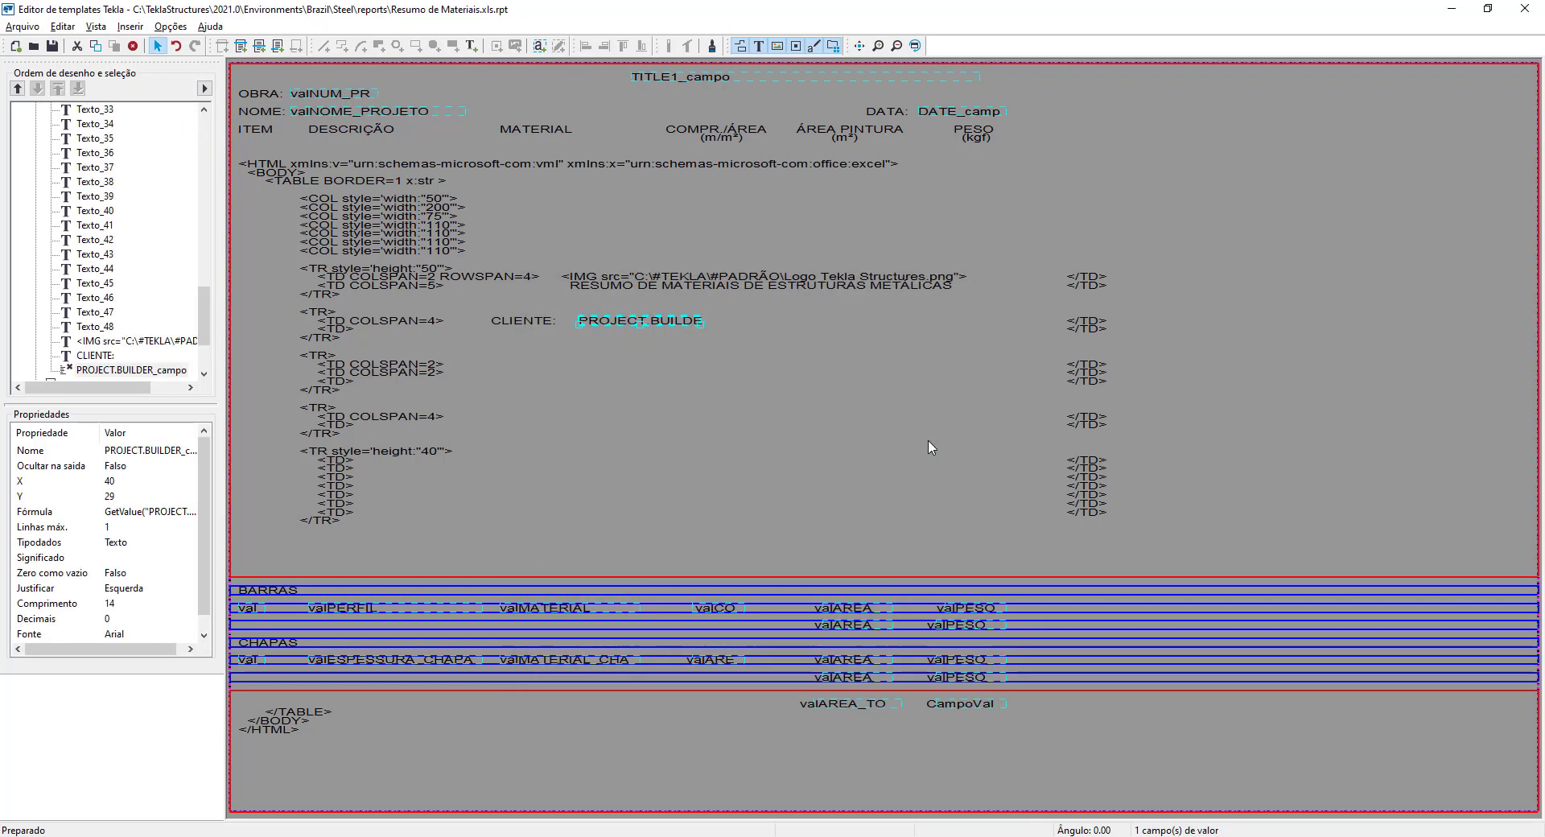
Step: Rename the BUILDER value field to valCLIENTE with a length of 30 characters, and place it directly beside the CLIENTE: text
{"action": "double_click", "coordinate": [635, 322]}
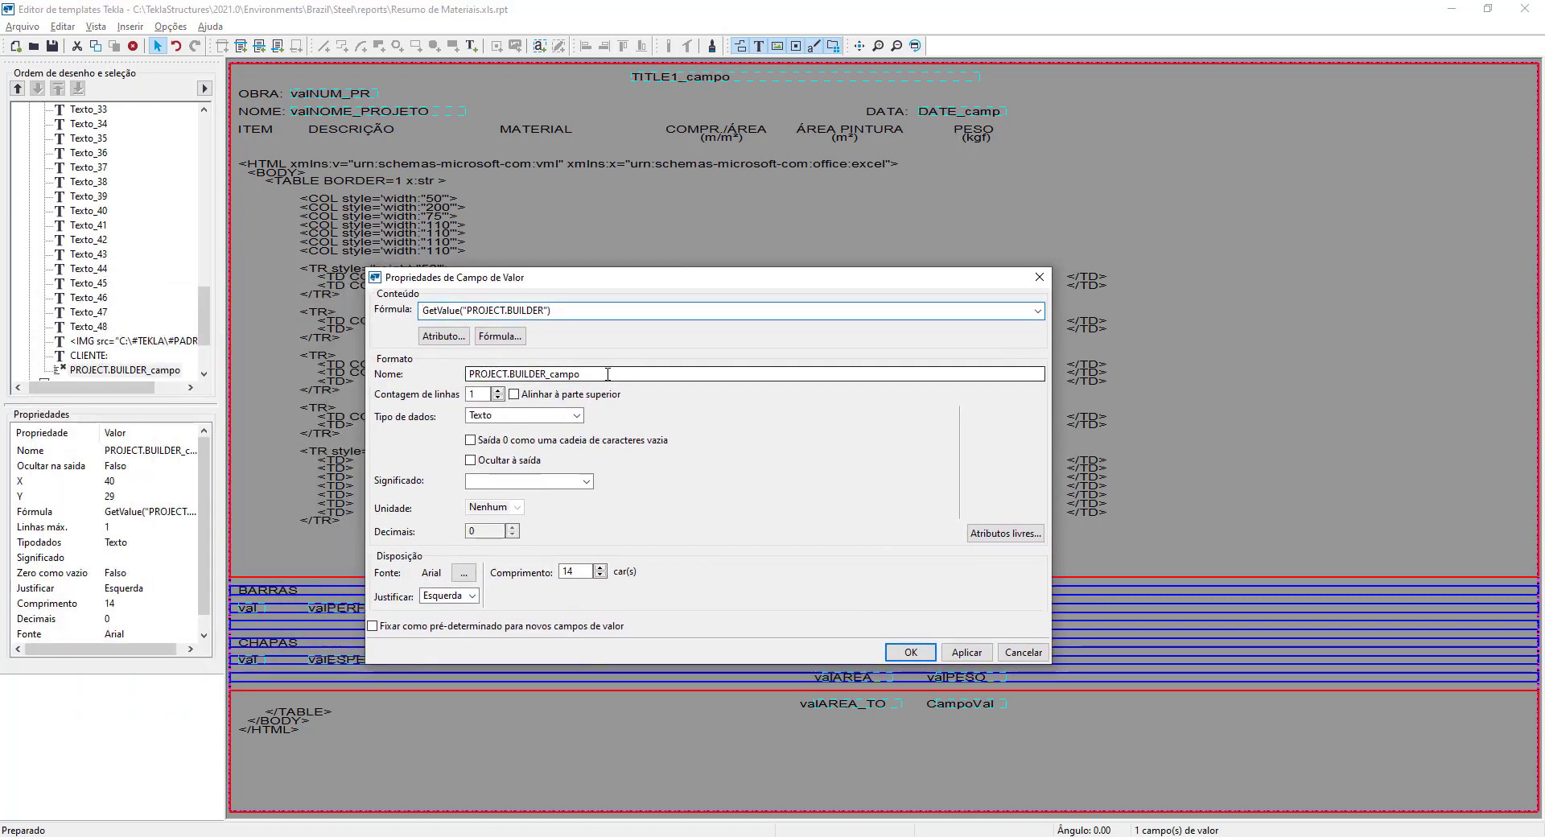
{"action": "left_click_drag", "start_coordinate": [608, 373], "coordinate": [461, 372]}
{"action": "type", "text": "valCLIE"}
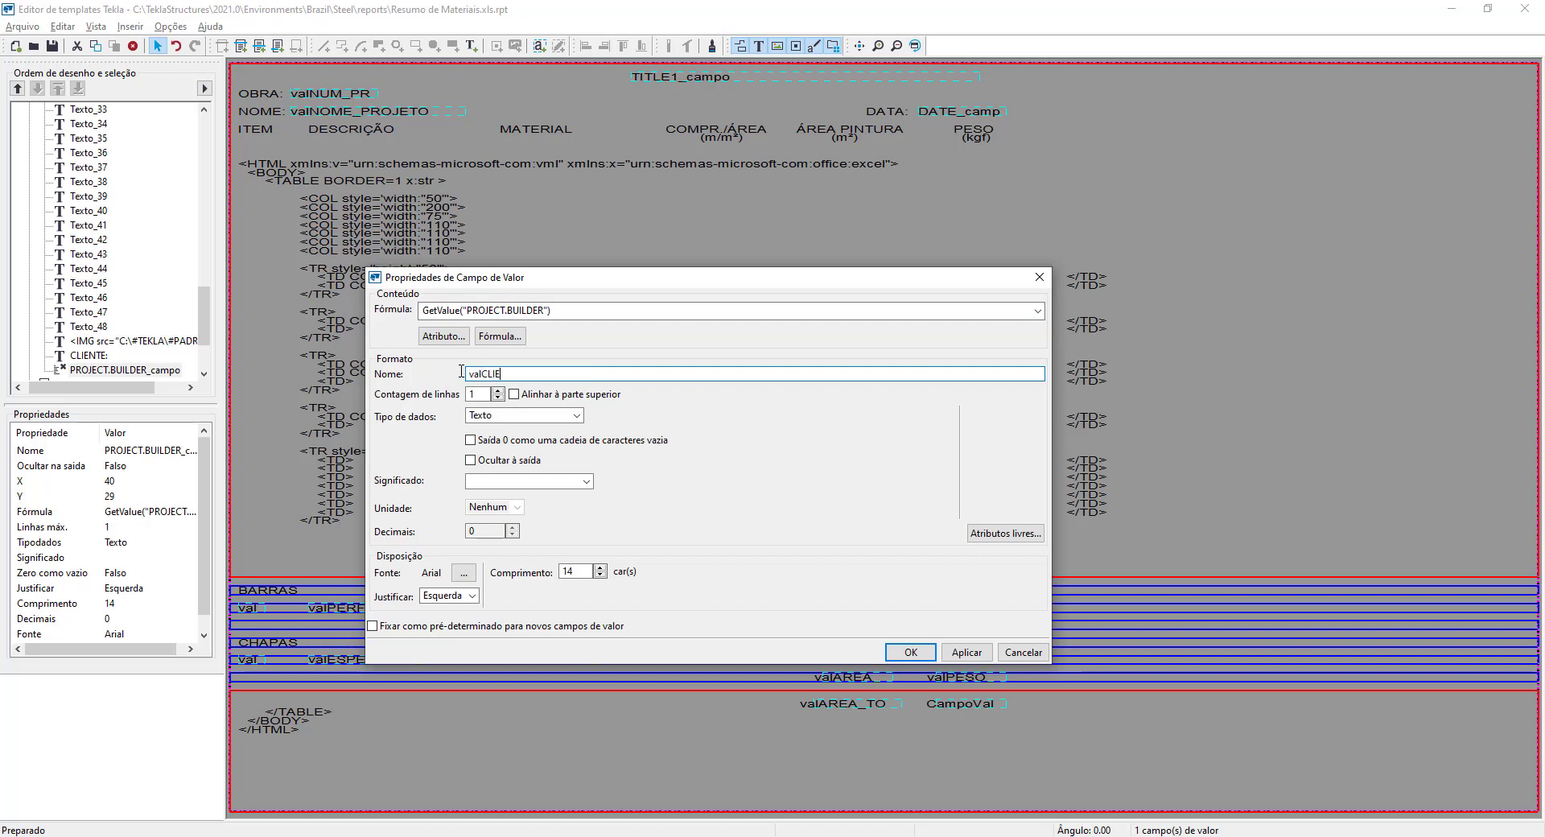
{"action": "type", "text": "NTE"}
{"action": "left_click", "coordinate": [578, 568]}
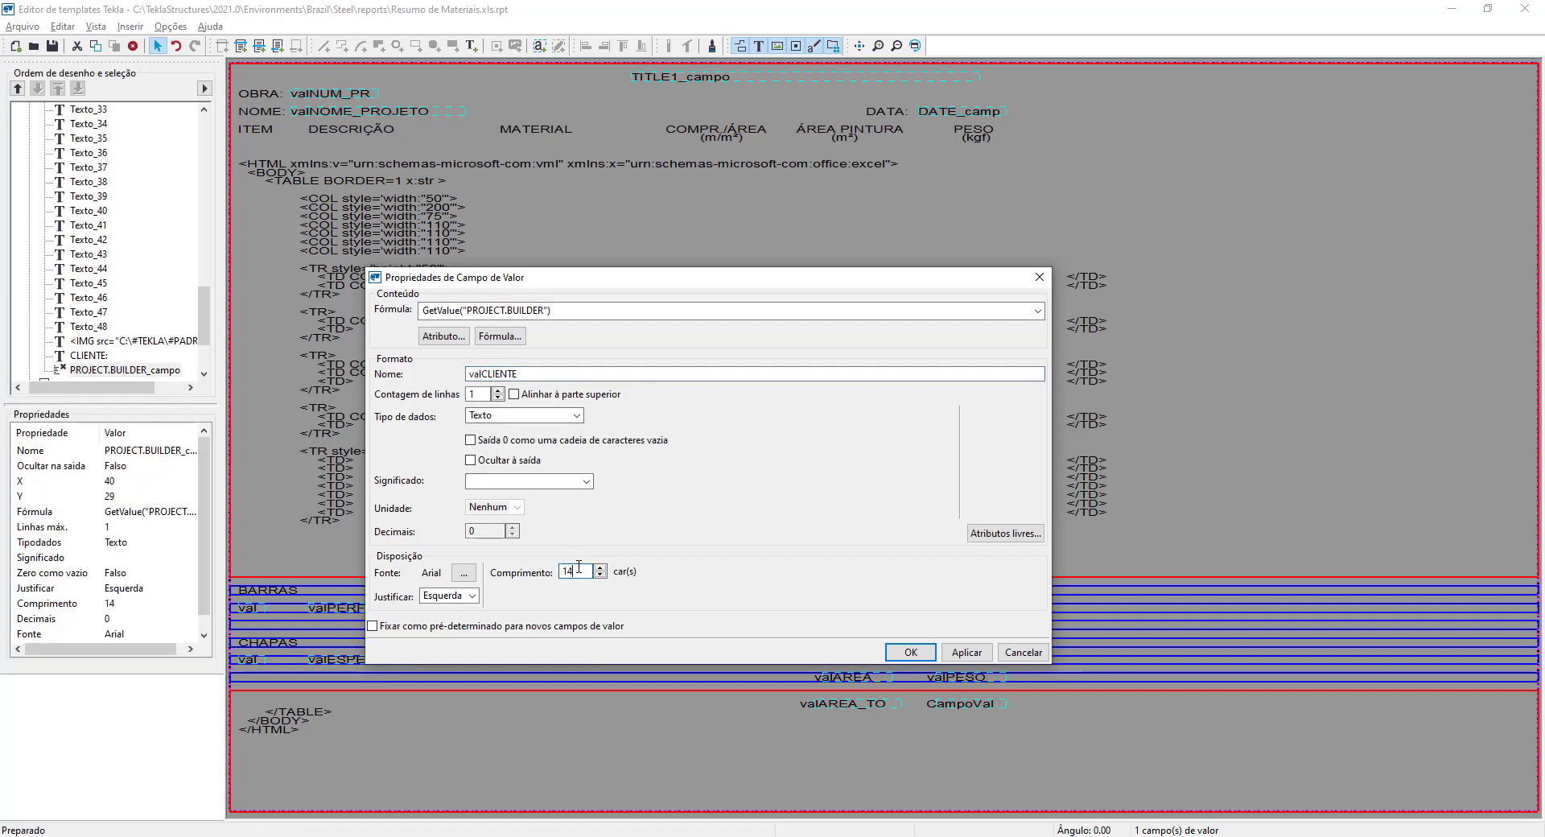
{"action": "left_click_drag", "start_coordinate": [579, 568], "coordinate": [560, 570]}
{"action": "type", "text": "13"}
{"action": "left_click", "coordinate": [966, 656]}
{"action": "left_click", "coordinate": [910, 653]}
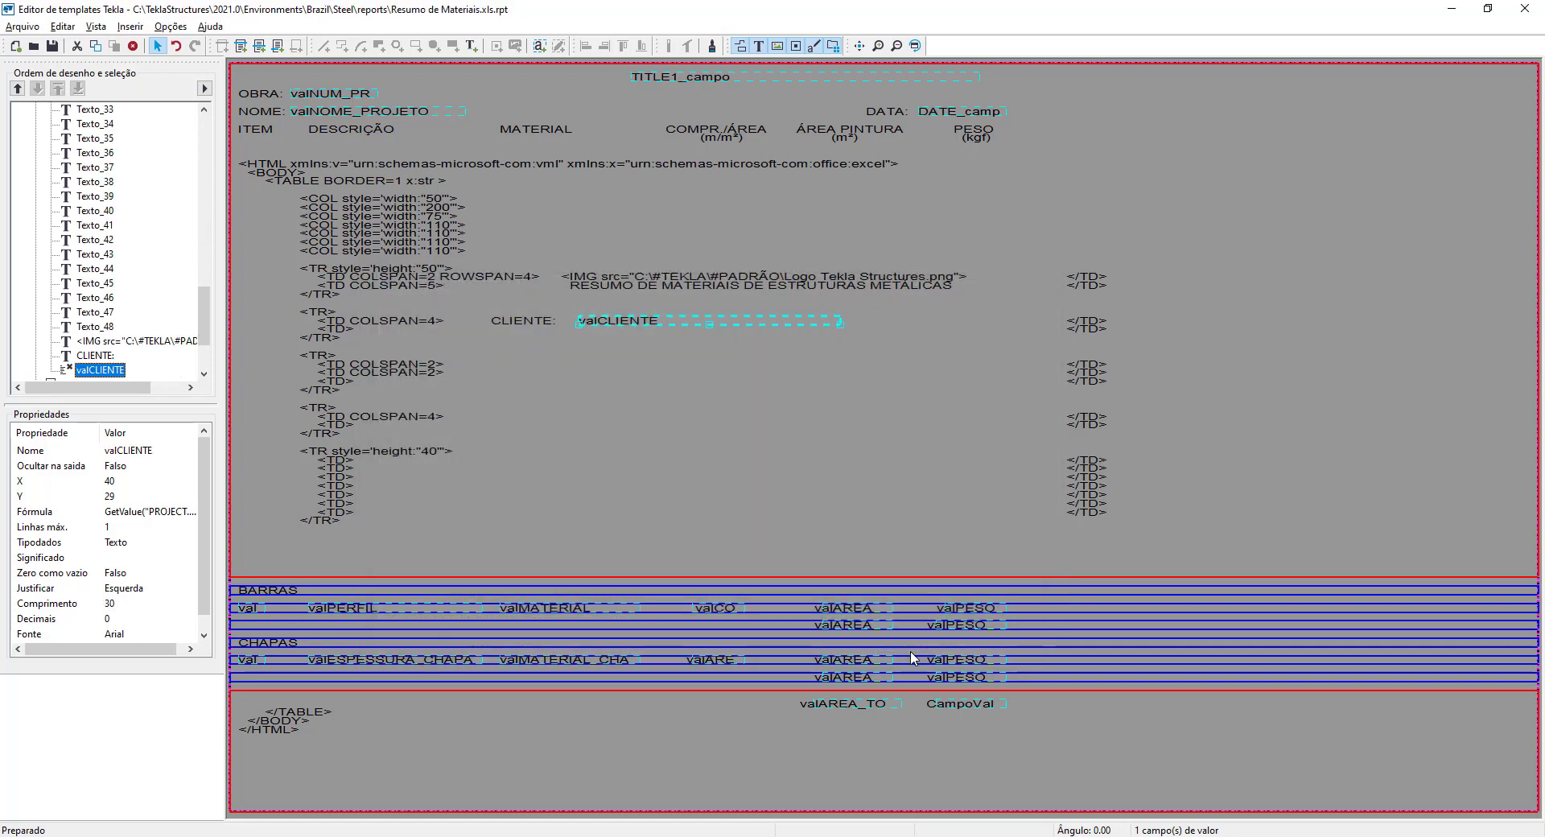
{"action": "left_click_drag", "start_coordinate": [619, 326], "coordinate": [600, 326]}
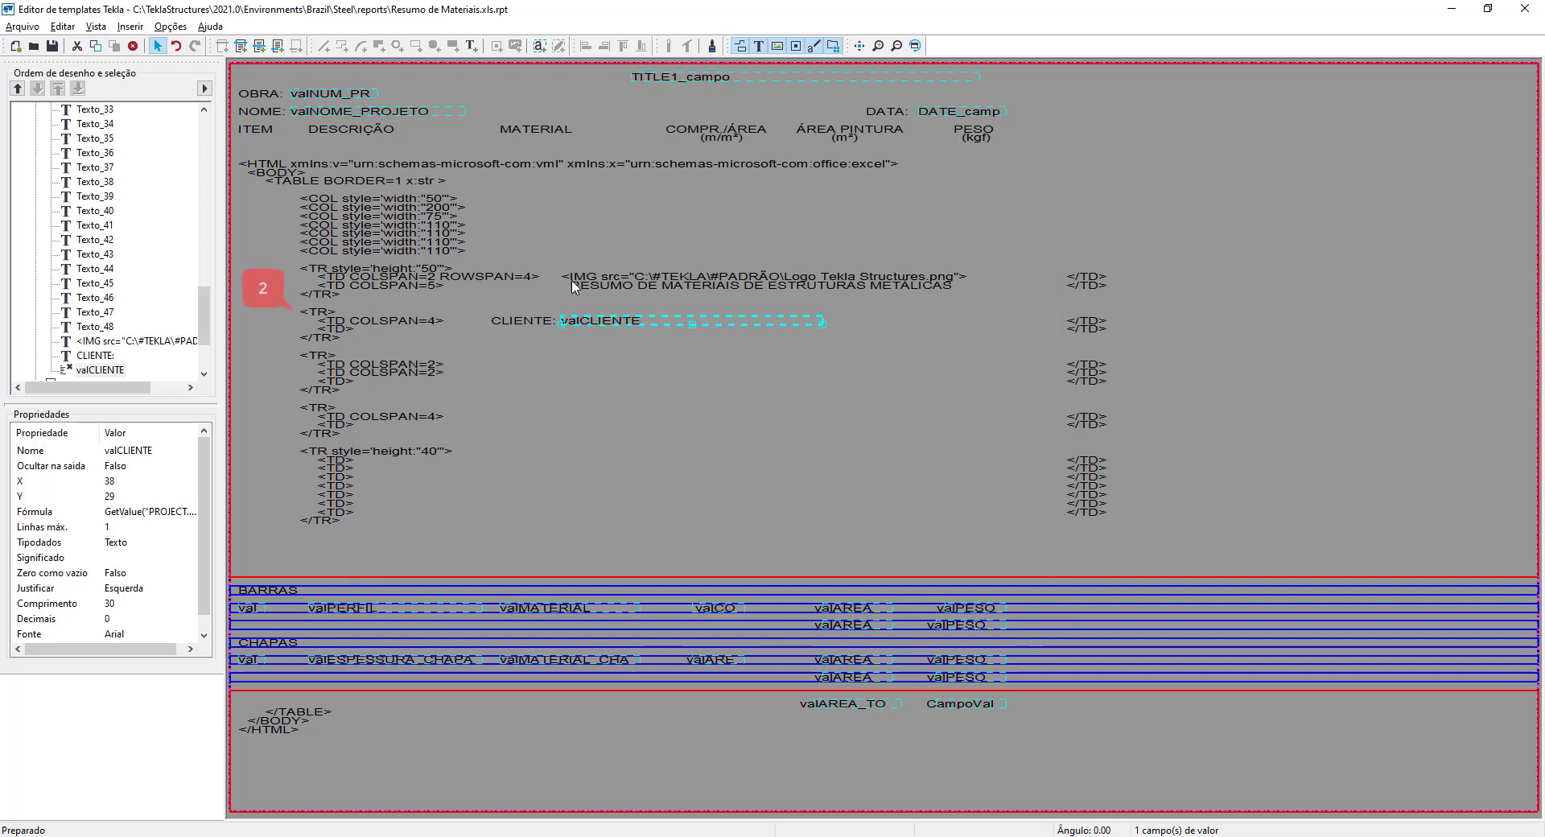
Step: Add the text FOLHA: on the <TD> line of the second table row, below CLIENTE:, and finish text insertion
{"action": "left_click", "coordinate": [471, 46]}
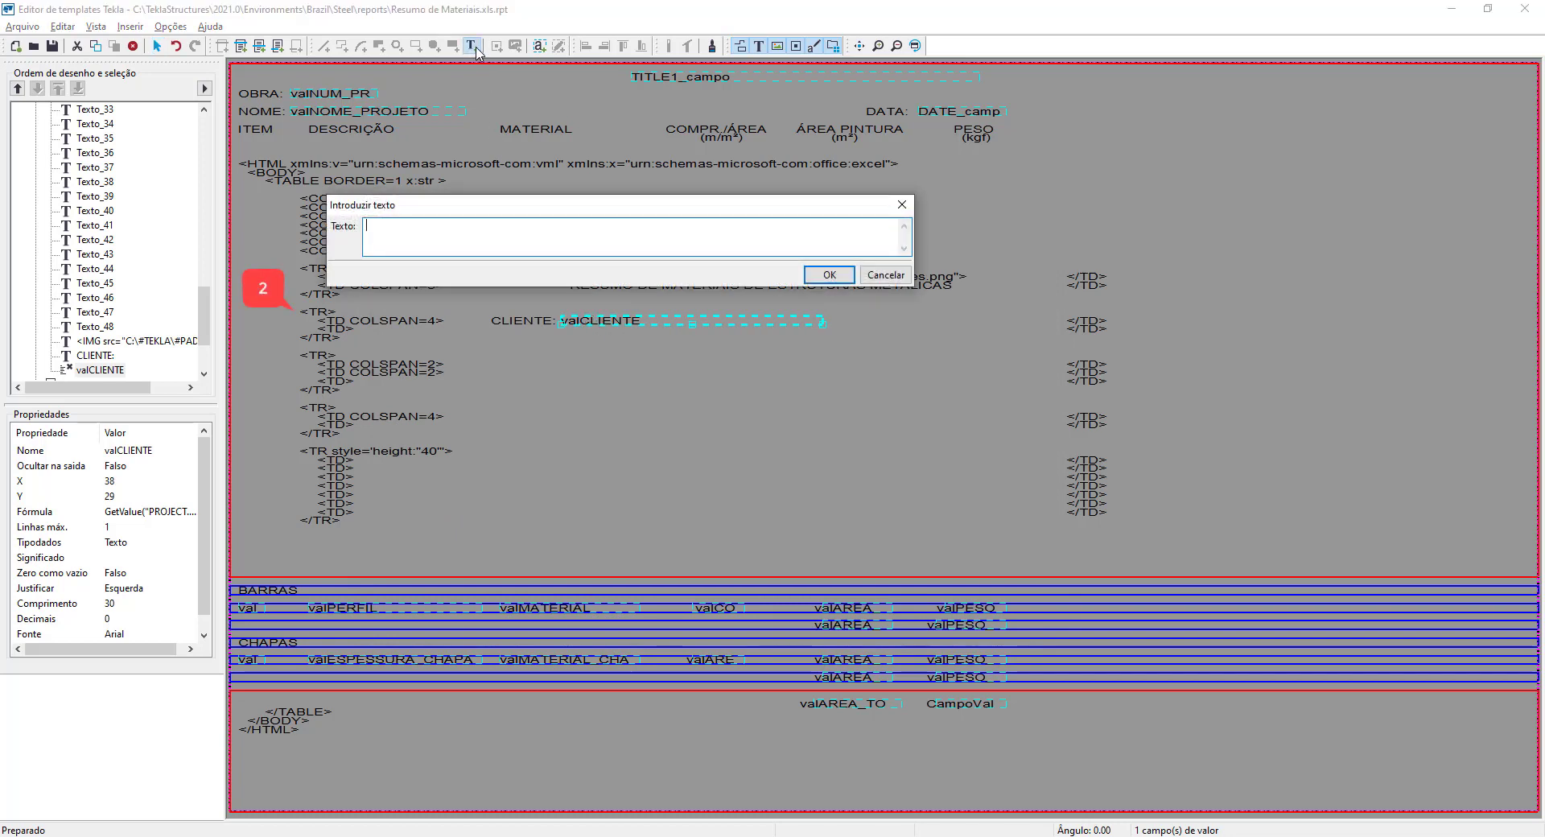
{"action": "type", "text": "FOLHA:"}
{"action": "left_click", "coordinate": [829, 274]}
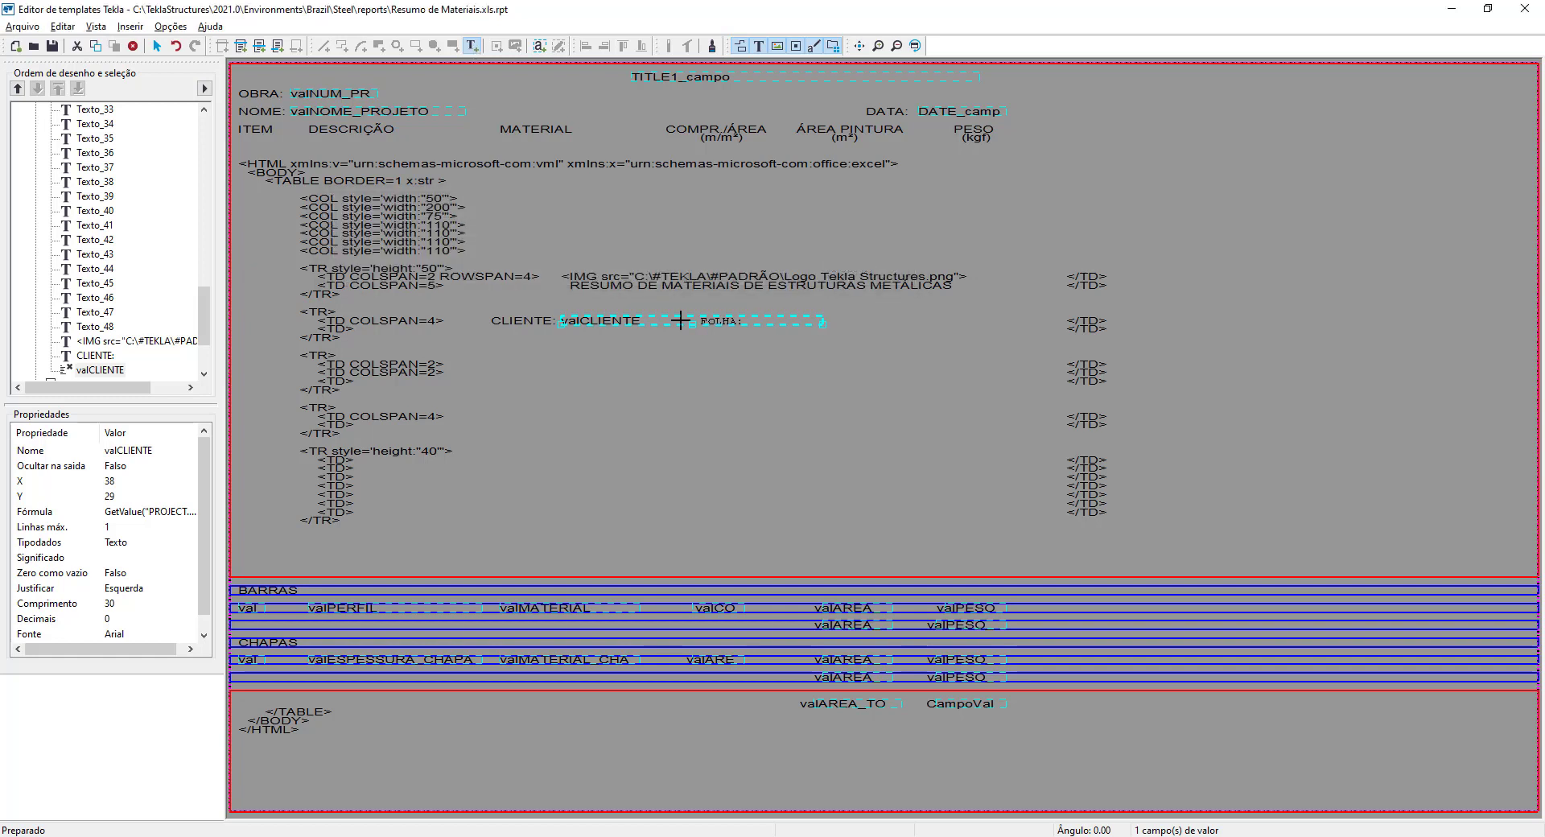
{"action": "left_click", "coordinate": [475, 326]}
{"action": "right_click", "coordinate": [493, 333]}
{"action": "left_click", "coordinate": [508, 354]}
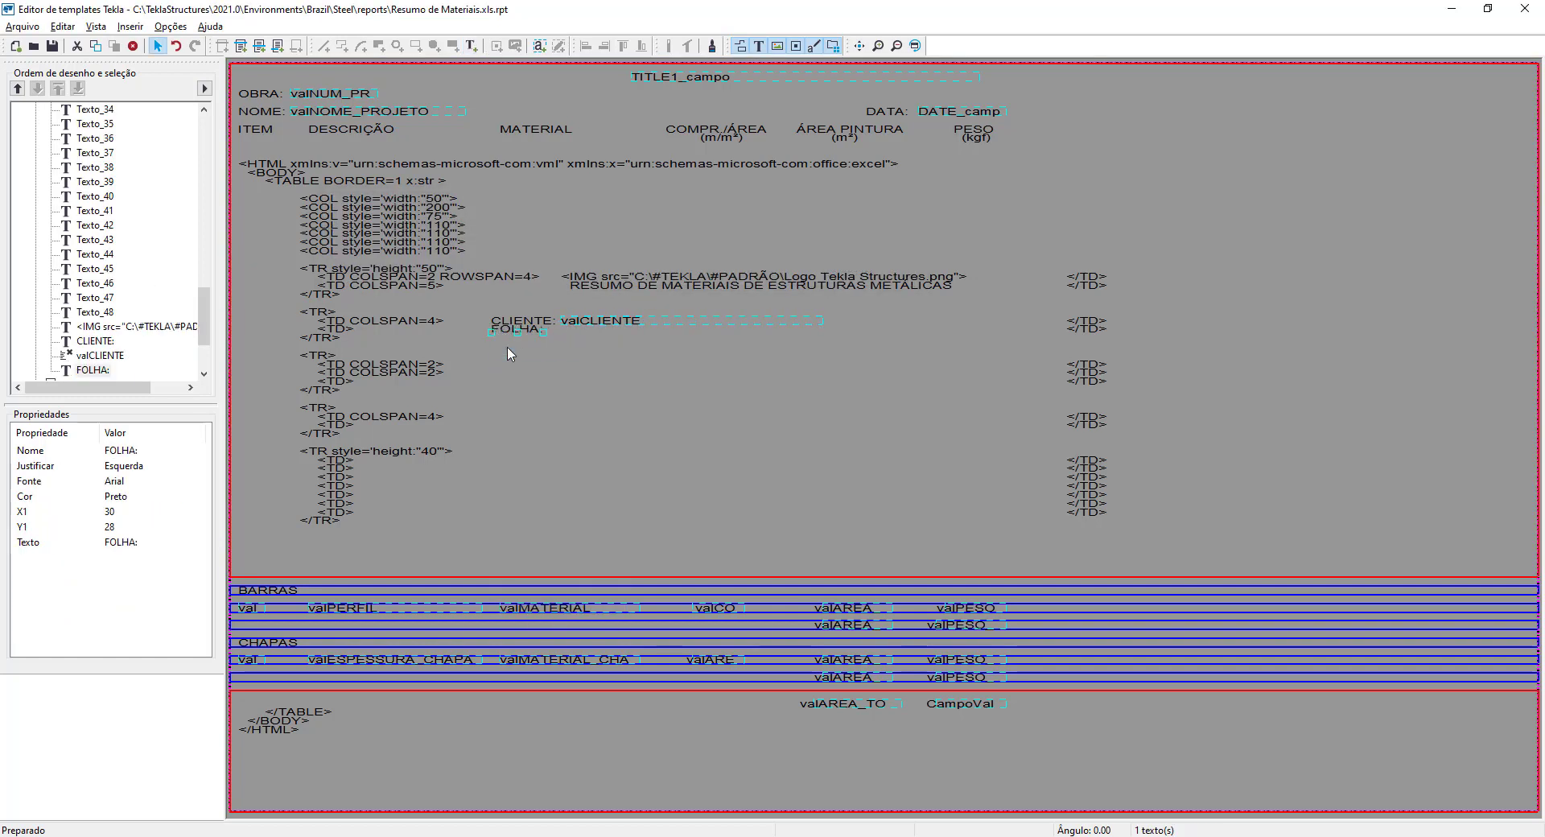
Step: Insert a value field for the attribute PAGE (Página) after the FOLHA: text and finish the insertion
{"action": "left_click", "coordinate": [539, 46]}
{"action": "left_click", "coordinate": [555, 330]}
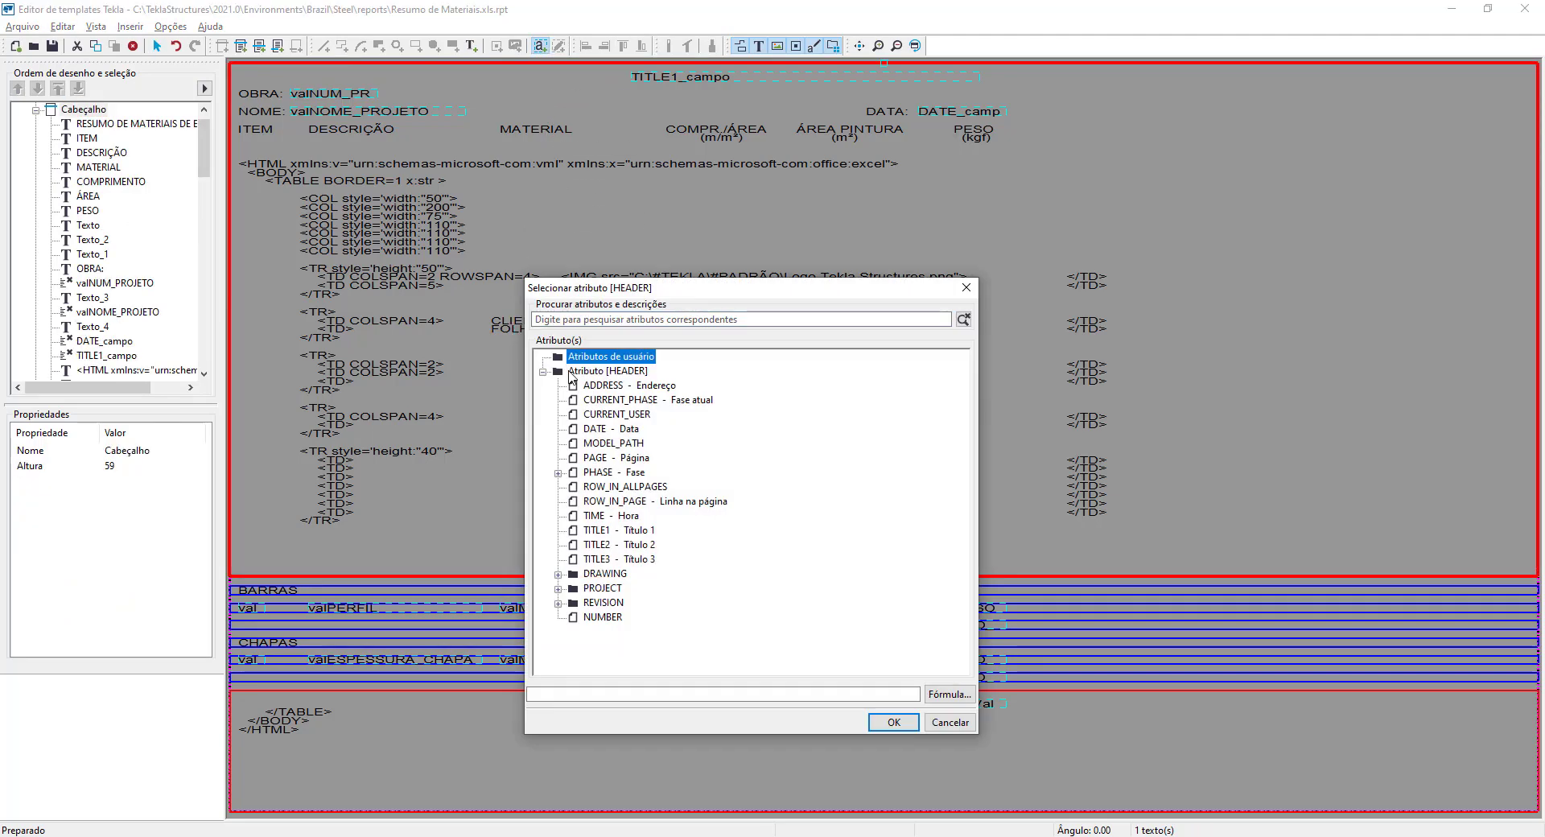
{"action": "left_click", "coordinate": [648, 457]}
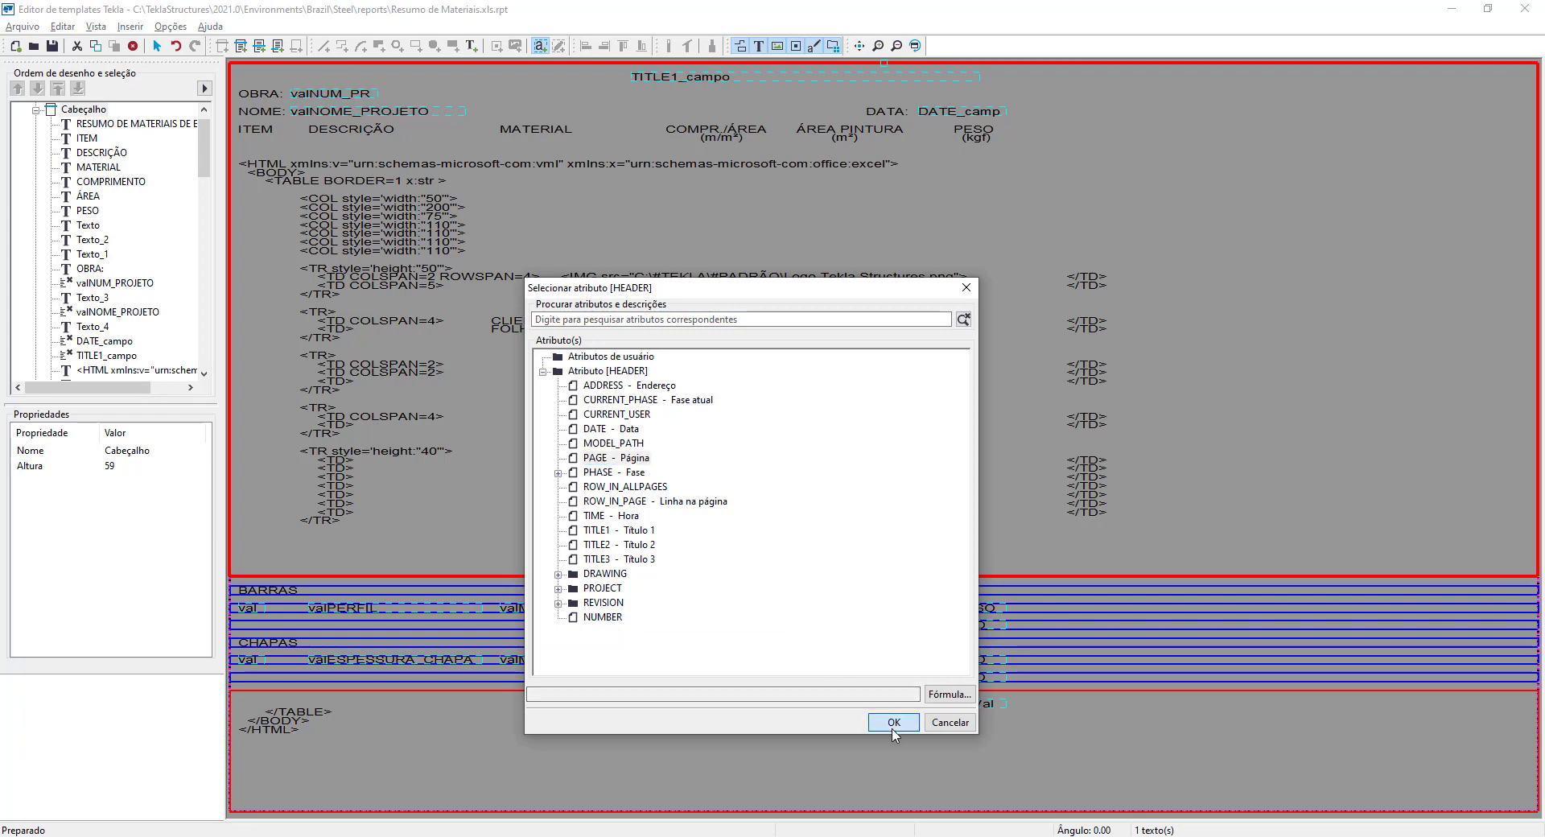
{"action": "left_click", "coordinate": [894, 722]}
{"action": "right_click", "coordinate": [894, 728]}
{"action": "left_click", "coordinate": [938, 447]}
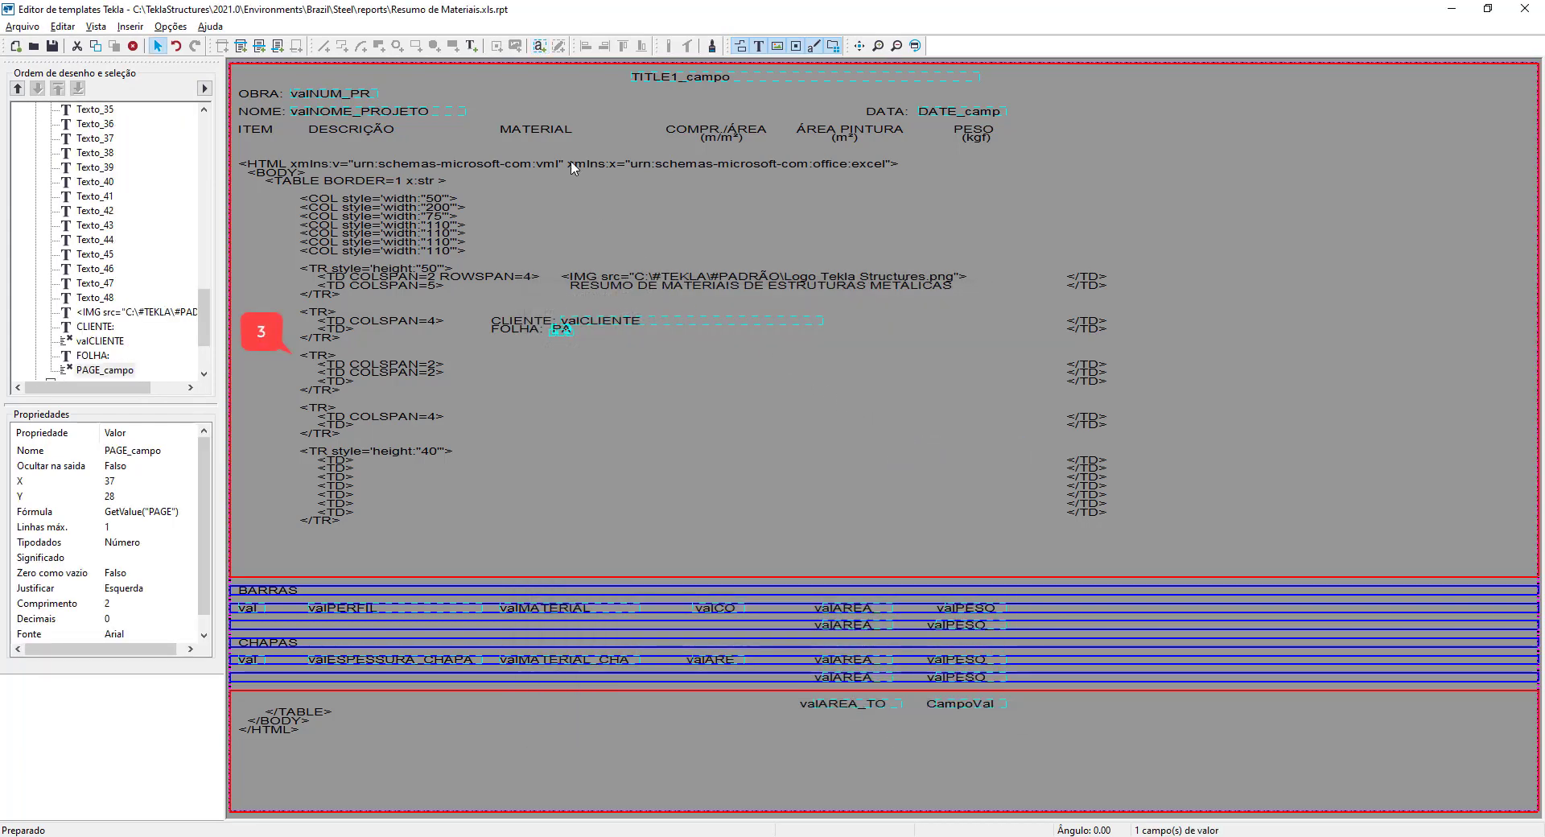
Step: Add the text PROJETO: after the first <TD COLSPAN=2> of the third table row and move the valNUM_PROJETO field beside it
{"action": "left_click", "coordinate": [471, 46]}
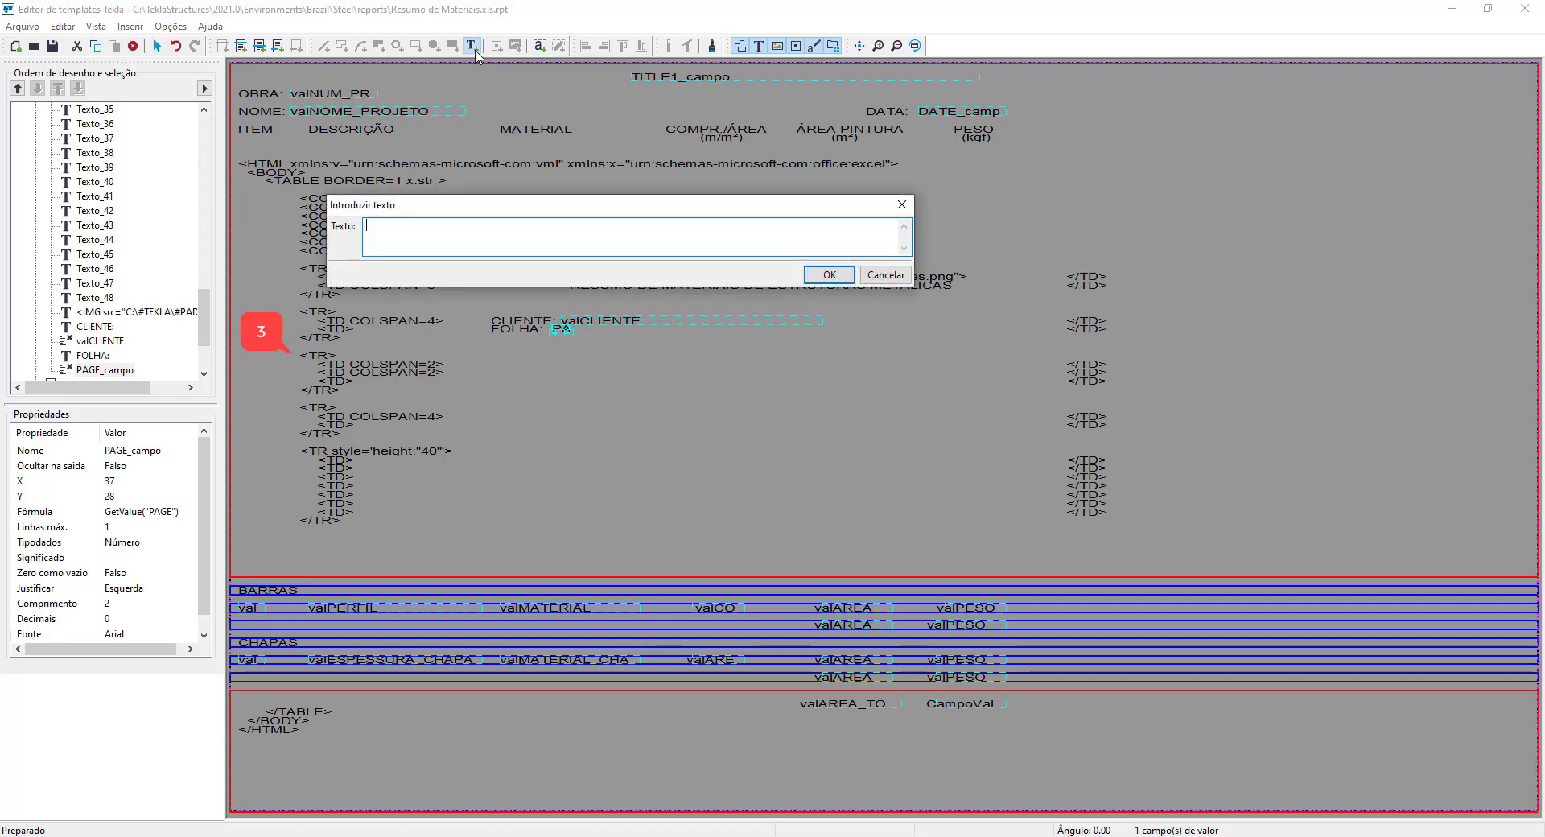
{"action": "type", "text": "PROJETO:"}
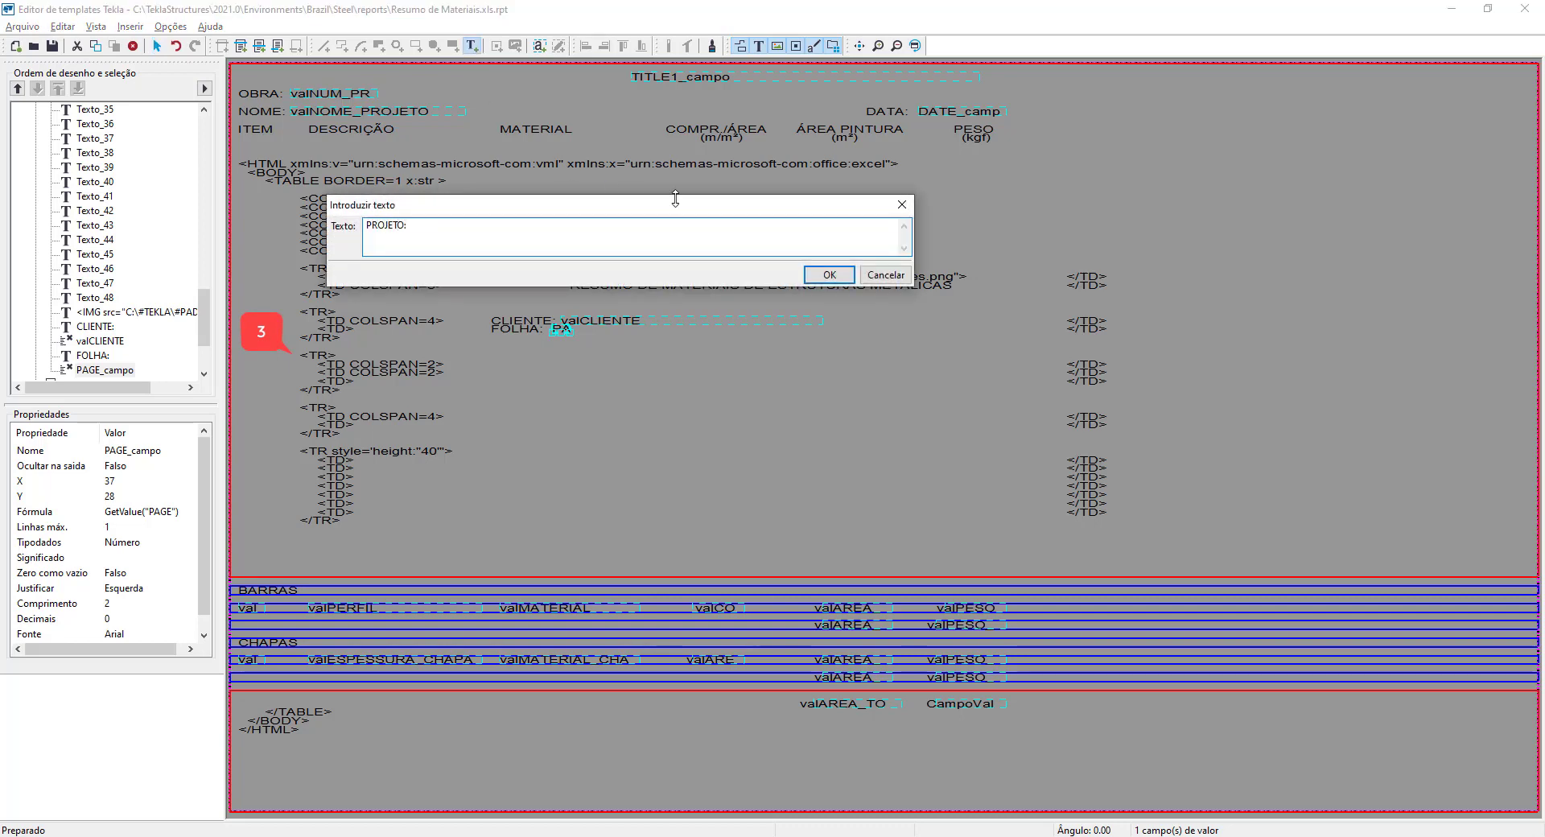
{"action": "left_click", "coordinate": [829, 275]}
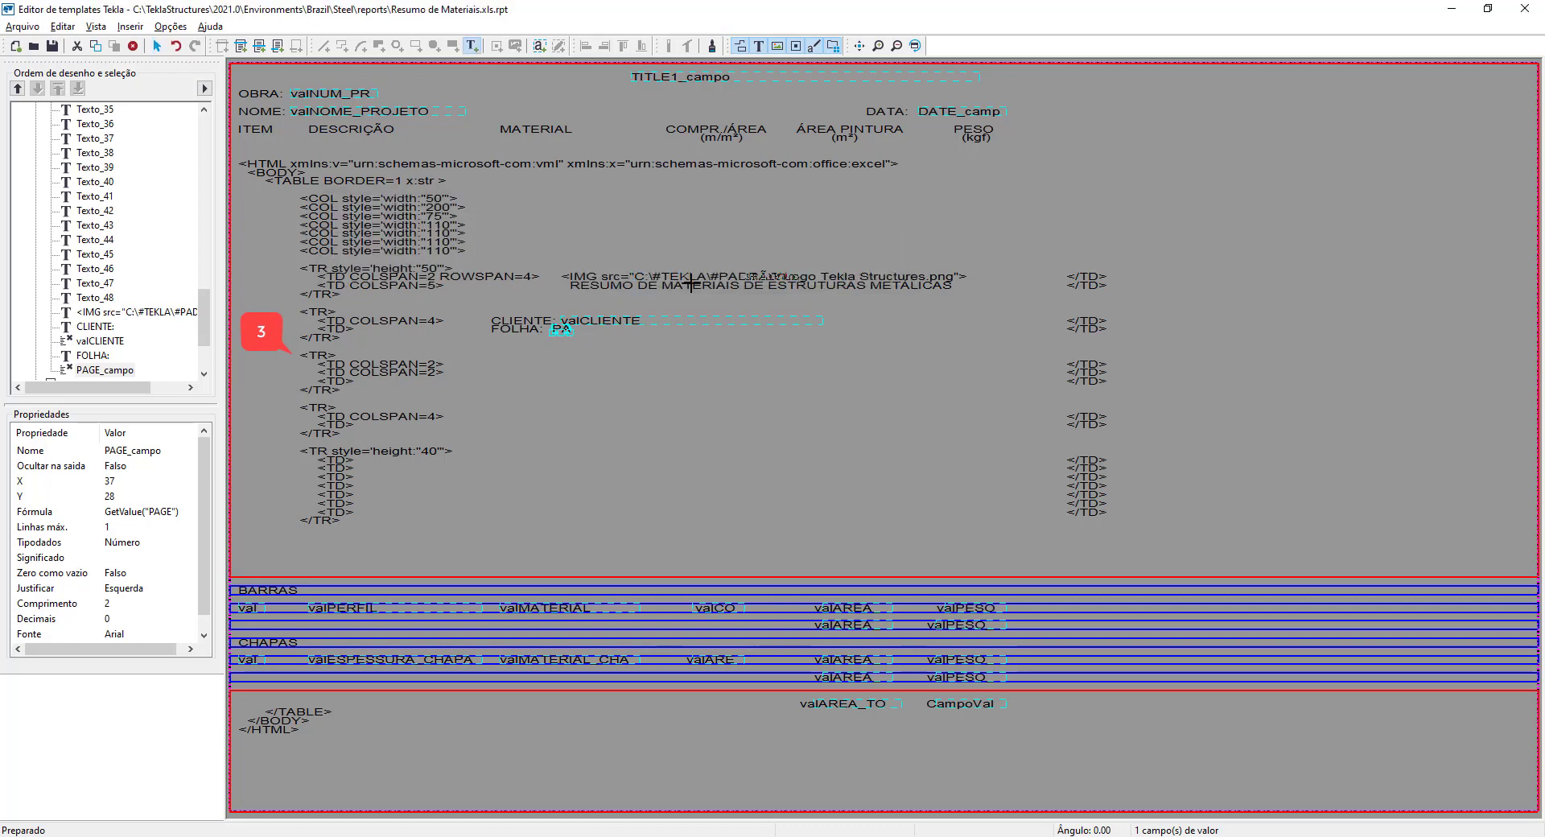
{"action": "left_click", "coordinate": [492, 370]}
{"action": "right_click", "coordinate": [493, 370]}
{"action": "left_click", "coordinate": [514, 381]}
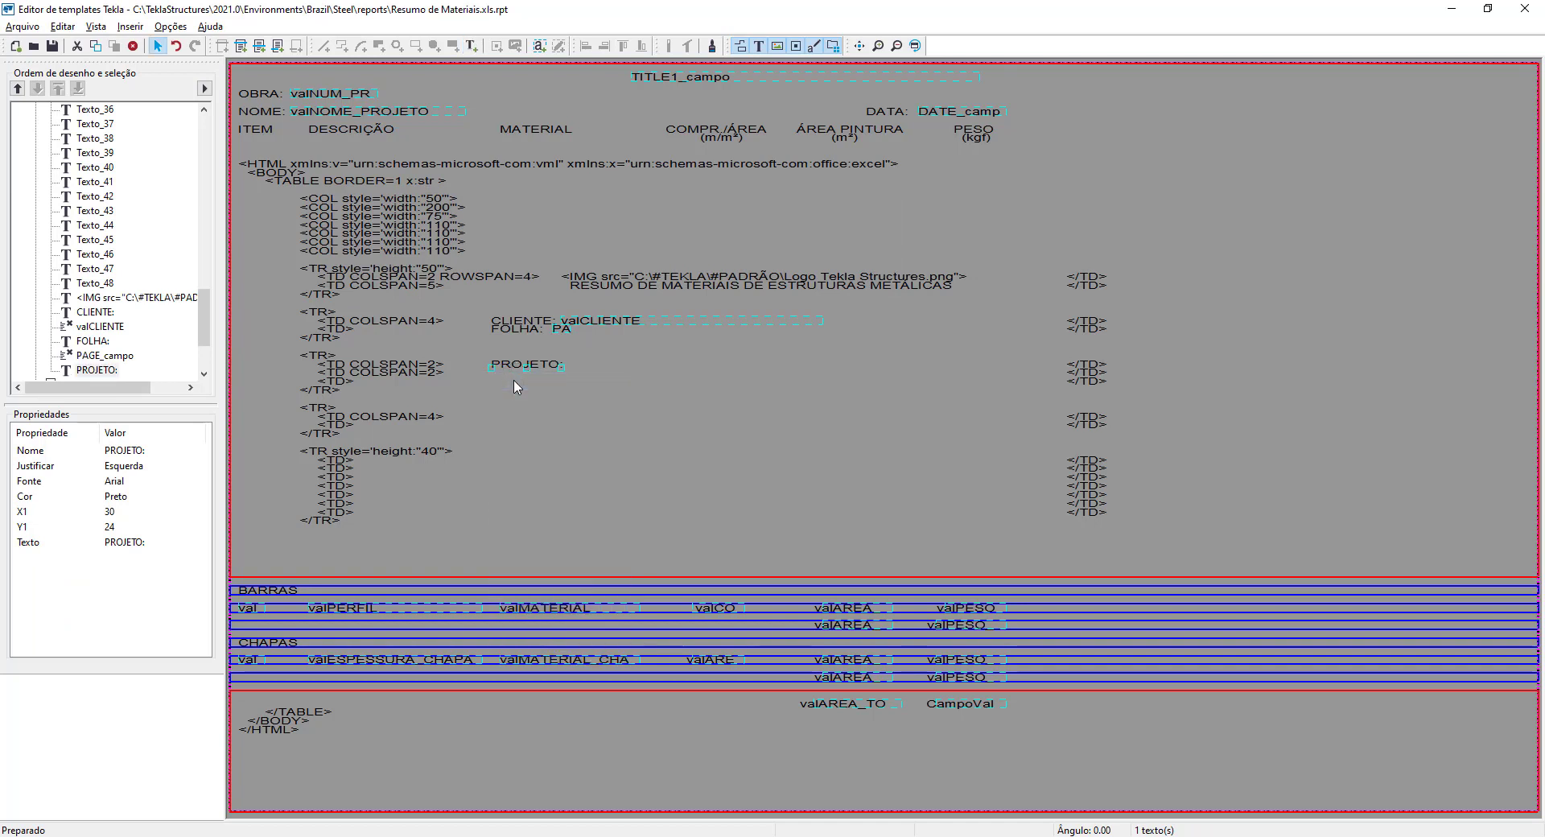
{"action": "left_click", "coordinate": [314, 100]}
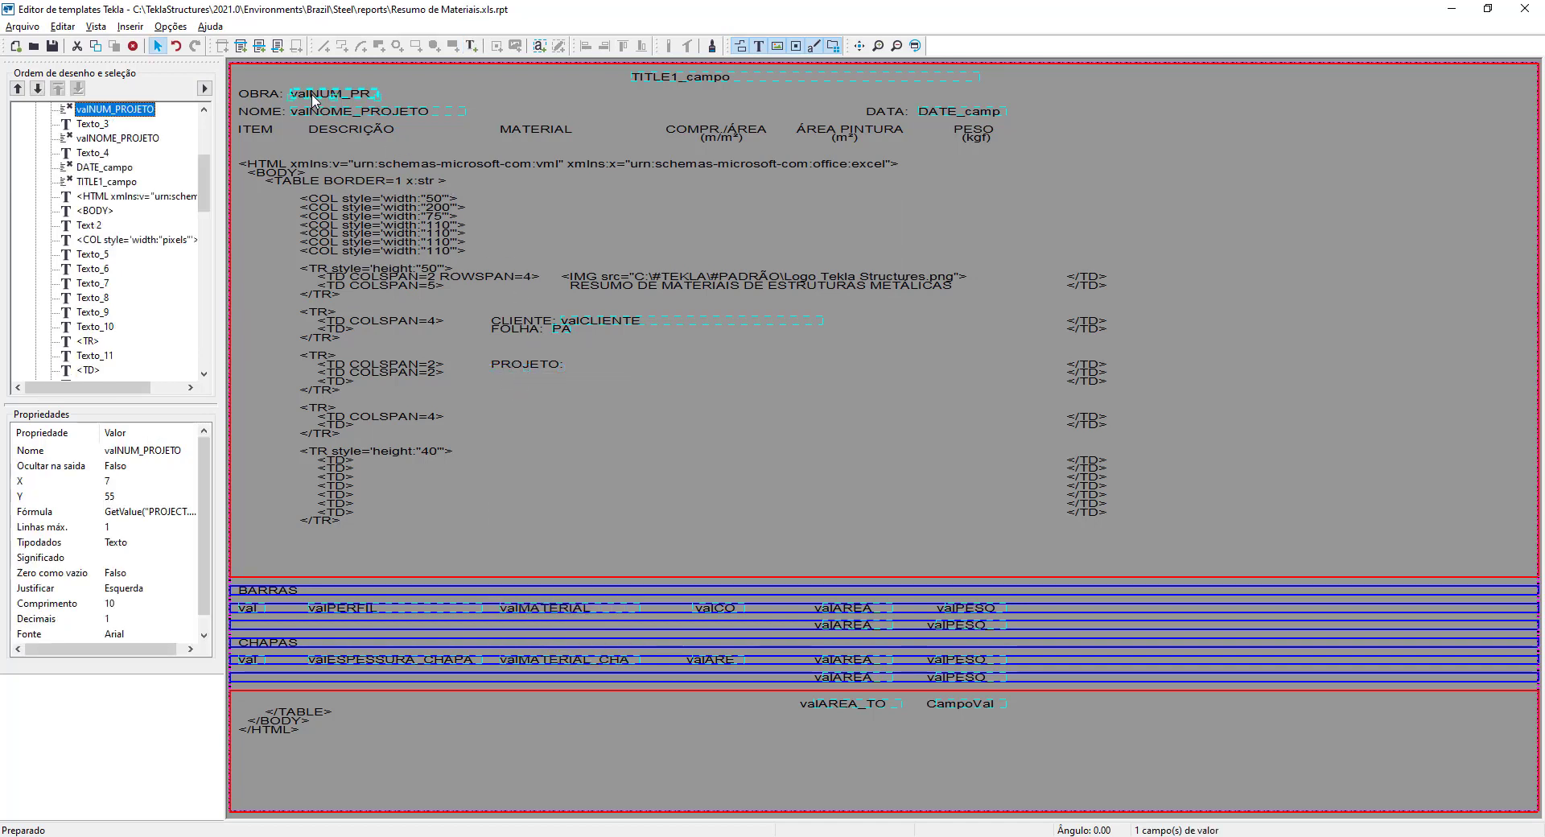
{"action": "left_click_drag", "start_coordinate": [314, 101], "coordinate": [582, 370]}
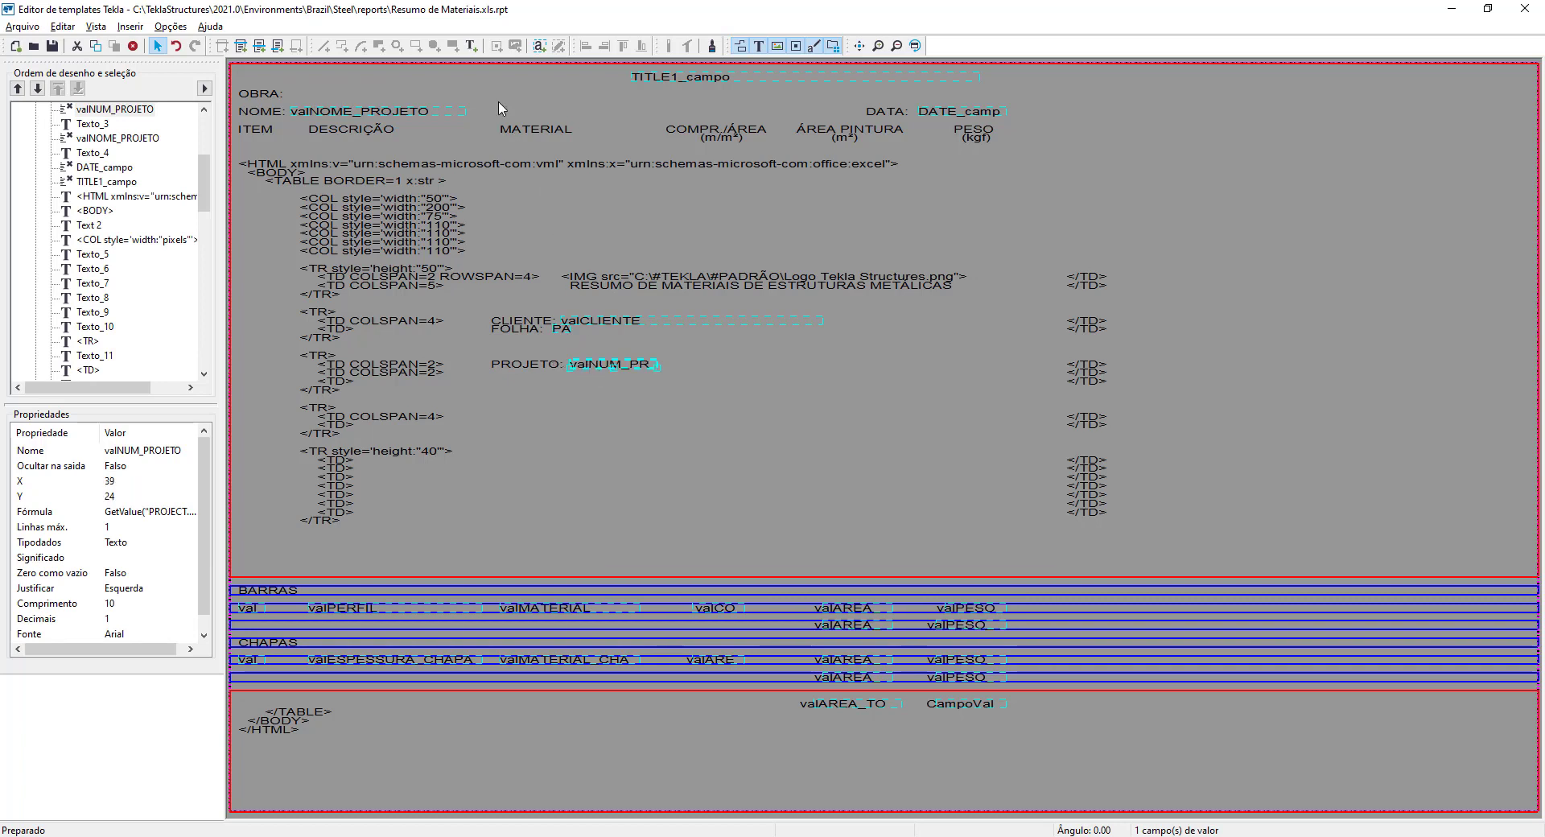
Step: Add the text ÁREA: after the second <TD COLSPAN=2> tag of the third table row and finish text insertion
{"action": "left_click", "coordinate": [473, 48]}
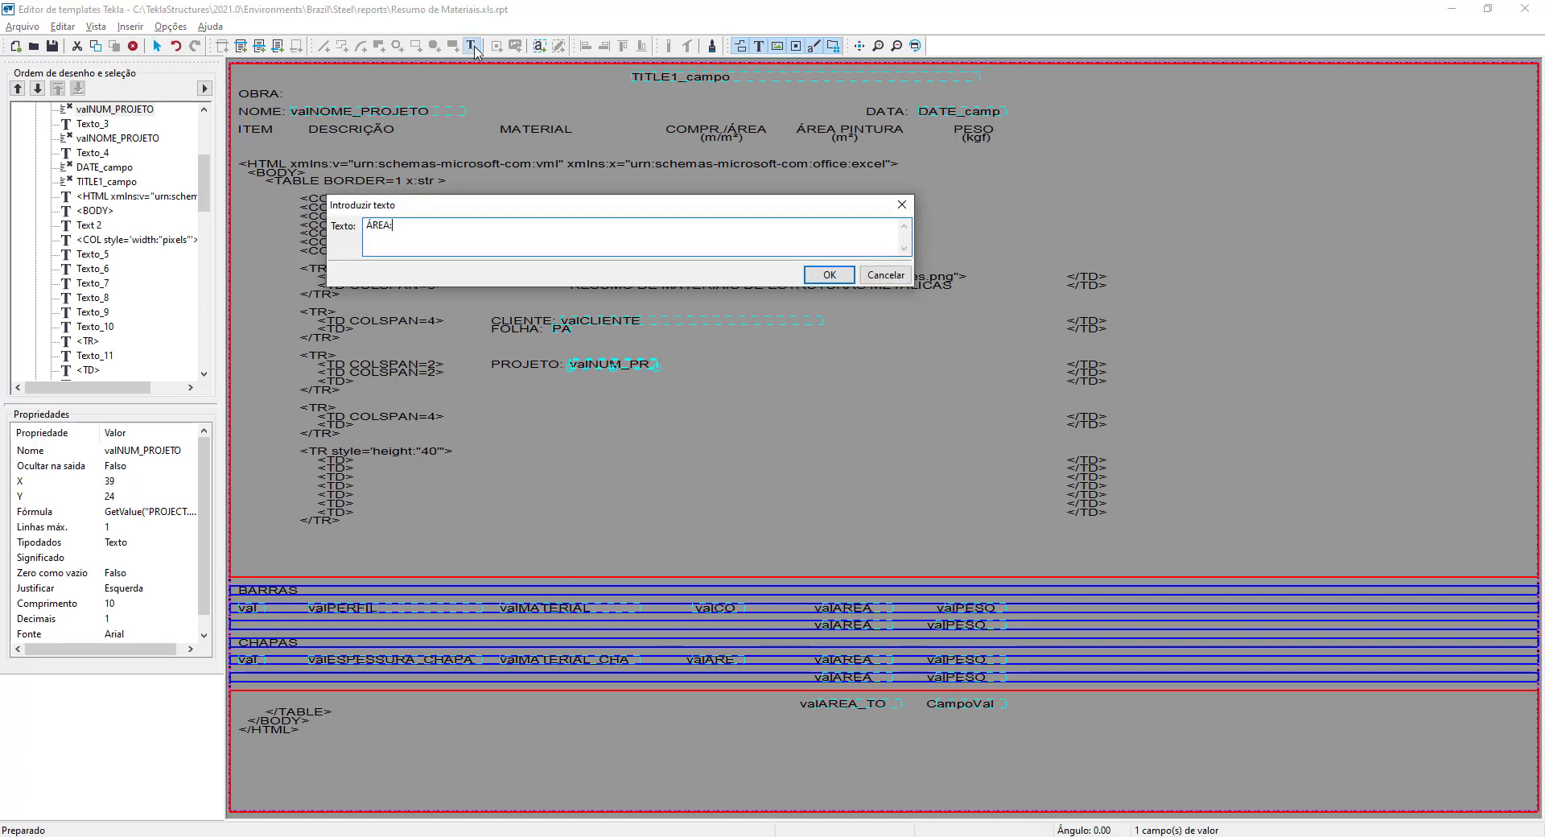
{"action": "left_click", "coordinate": [828, 274]}
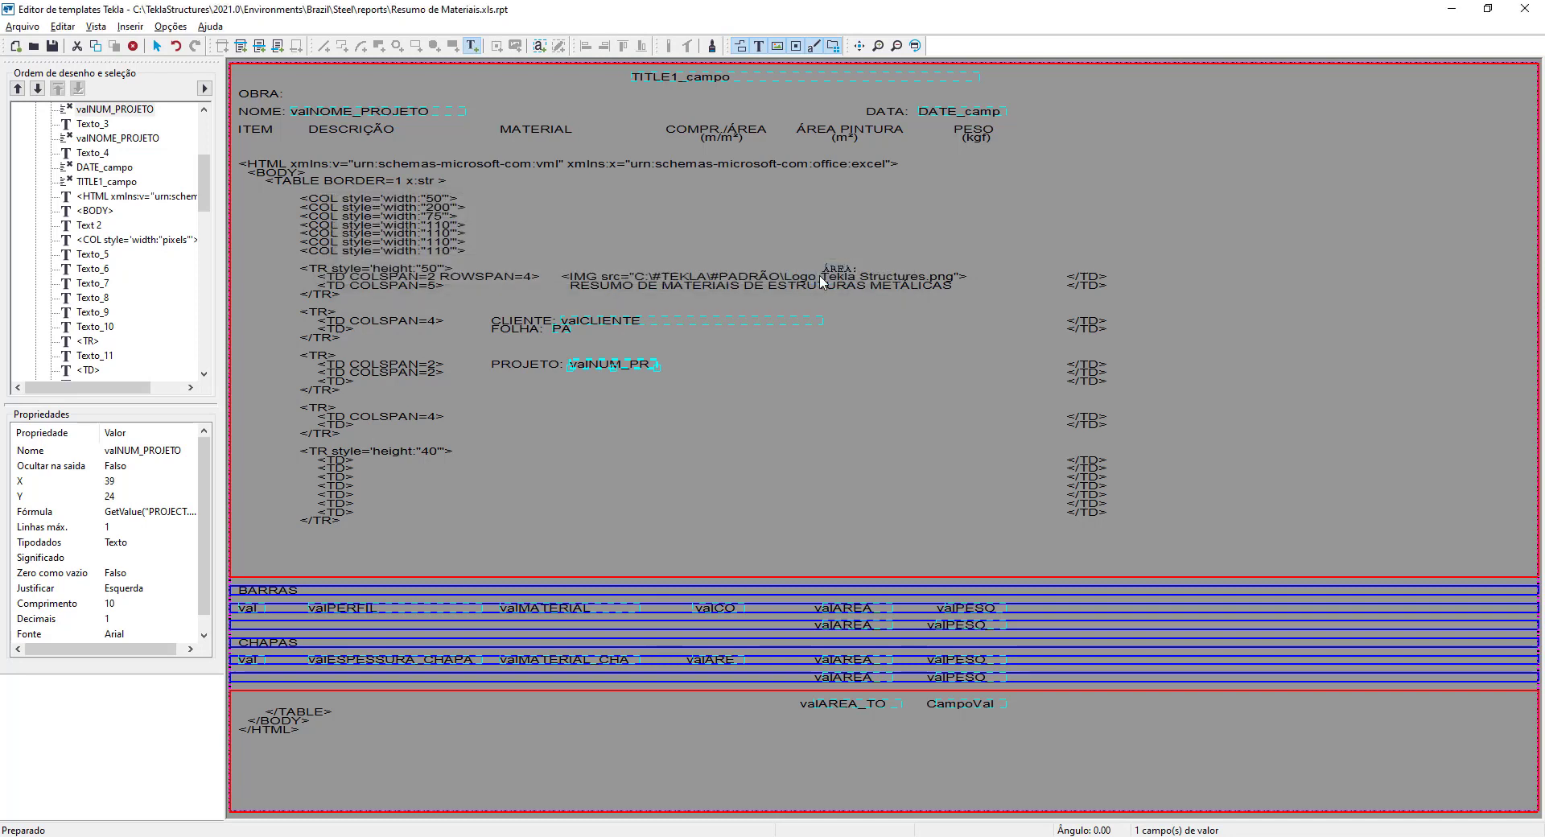
{"action": "left_click", "coordinate": [489, 376]}
{"action": "right_click", "coordinate": [489, 376]}
{"action": "left_click", "coordinate": [508, 392]}
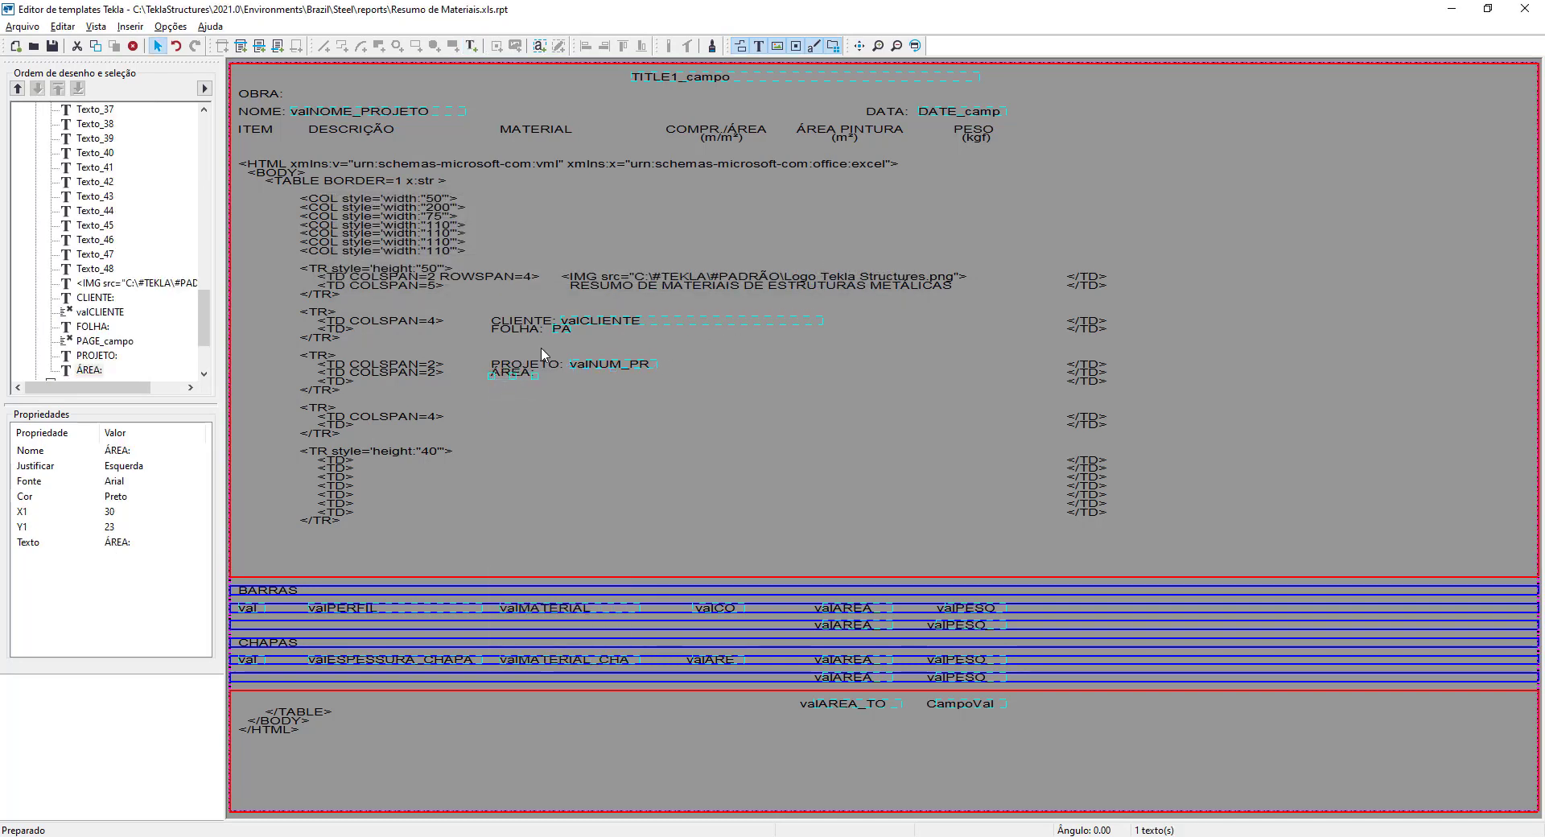
Step: Insert a value field for the project attribute OBJECT (Objecto) after the ÁREA: text and finish the insertion
{"action": "left_click", "coordinate": [540, 46]}
{"action": "left_click", "coordinate": [544, 373]}
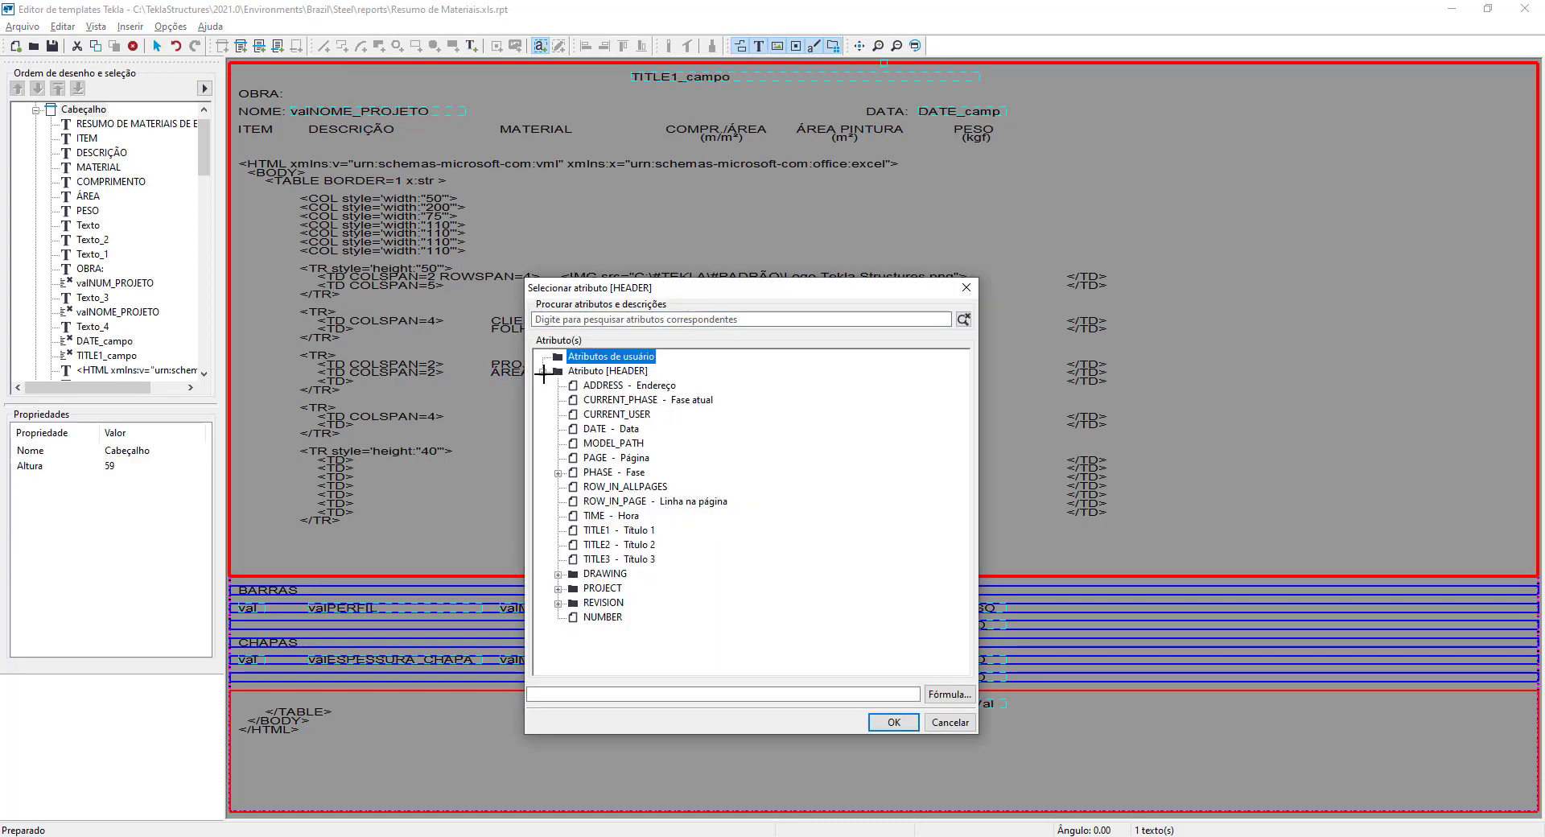
{"action": "left_click", "coordinate": [558, 589]}
{"action": "scroll", "coordinate": [554, 607], "scroll_direction": "down", "scroll_amount": 5}
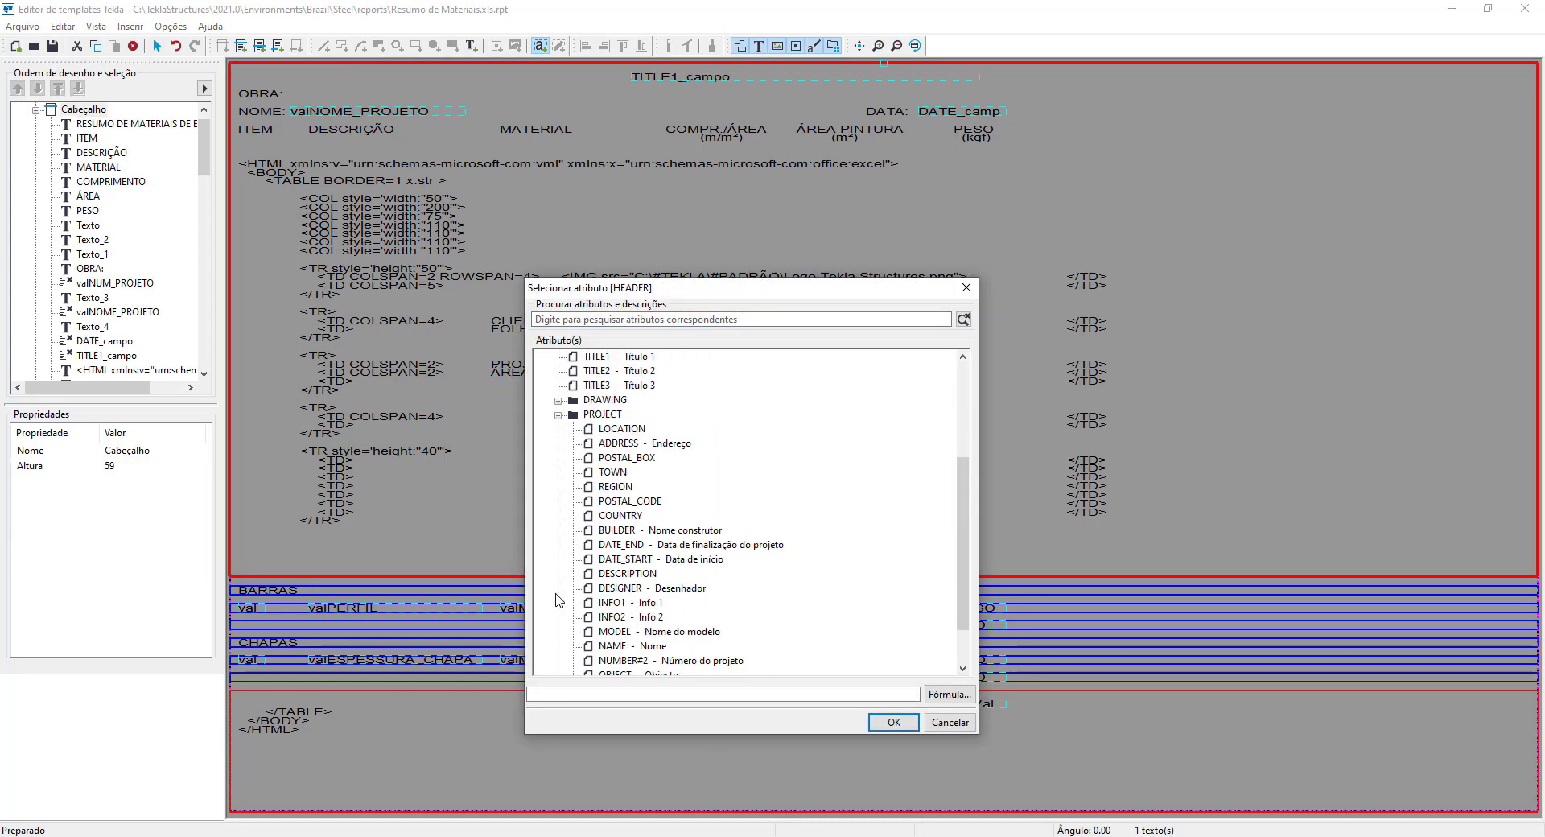
{"action": "left_click", "coordinate": [606, 618]}
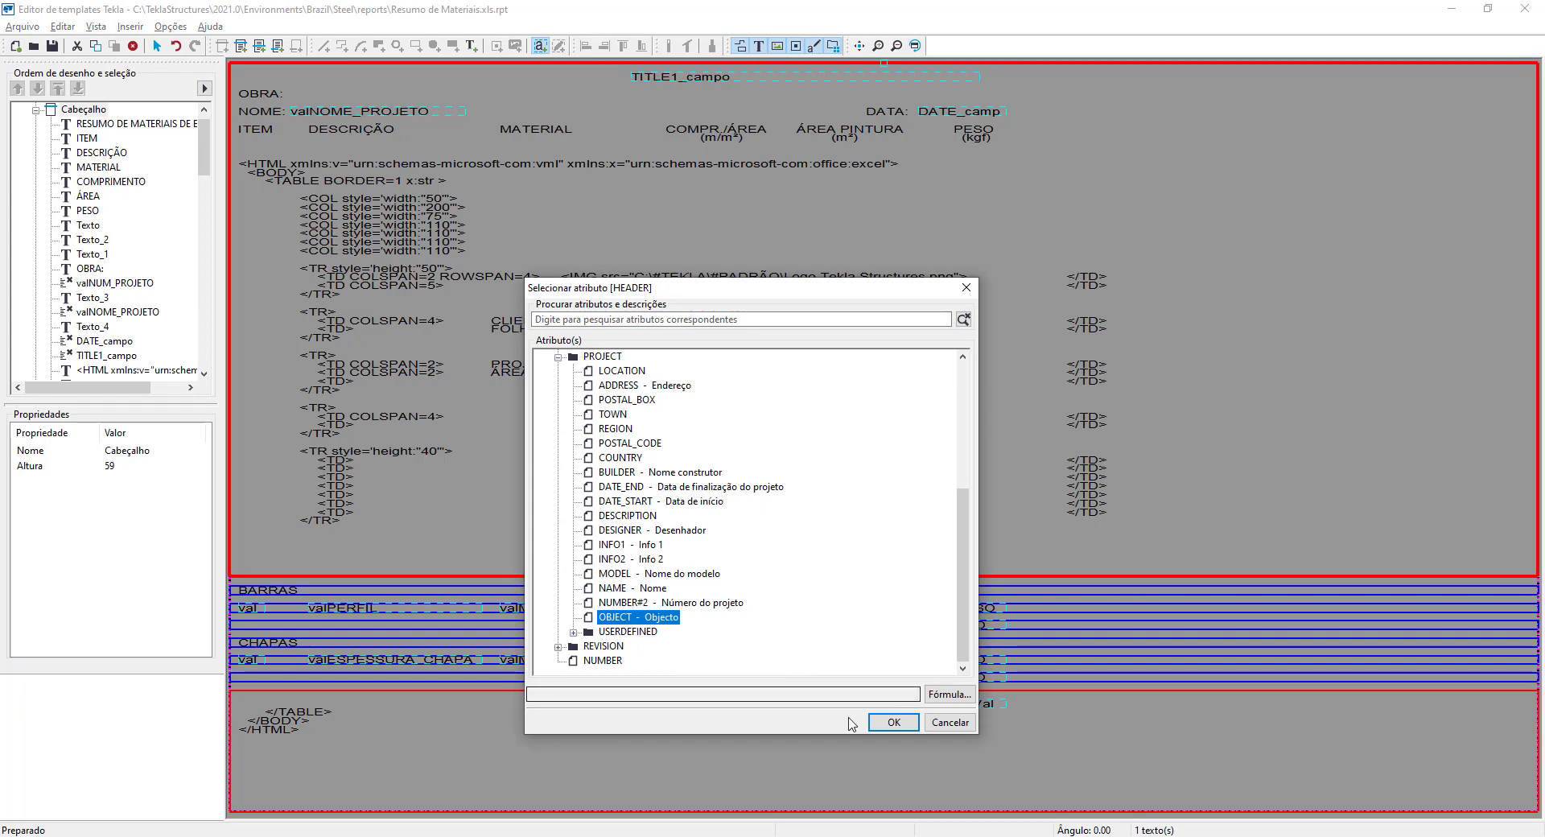
{"action": "left_click", "coordinate": [894, 722]}
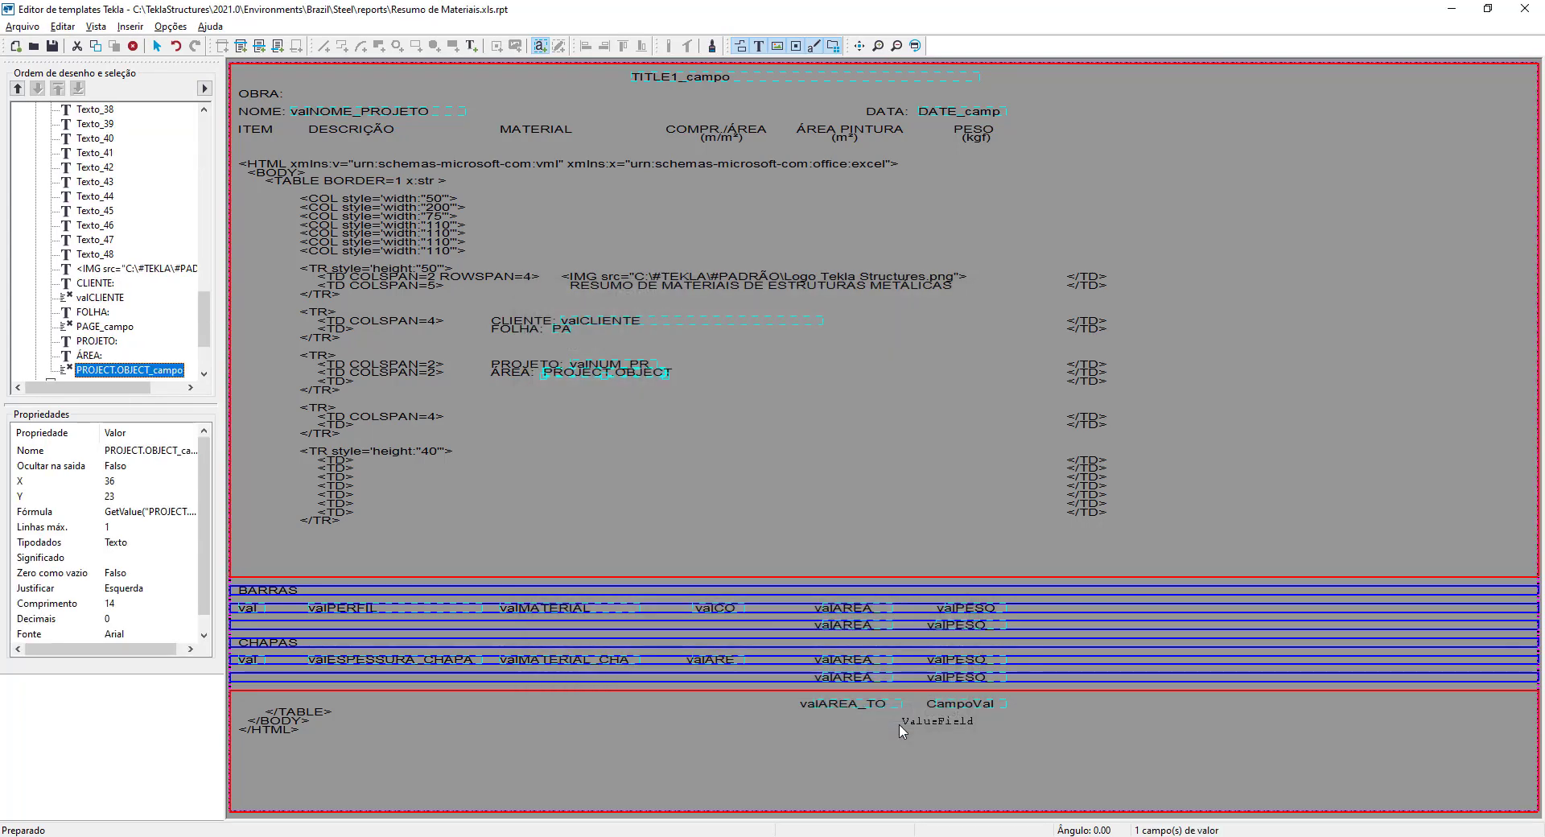
{"action": "right_click", "coordinate": [631, 404]}
{"action": "left_click", "coordinate": [662, 418]}
Step: Rename the value field beside ÁREA: to valAREA and apply the change
{"action": "double_click", "coordinate": [601, 372]}
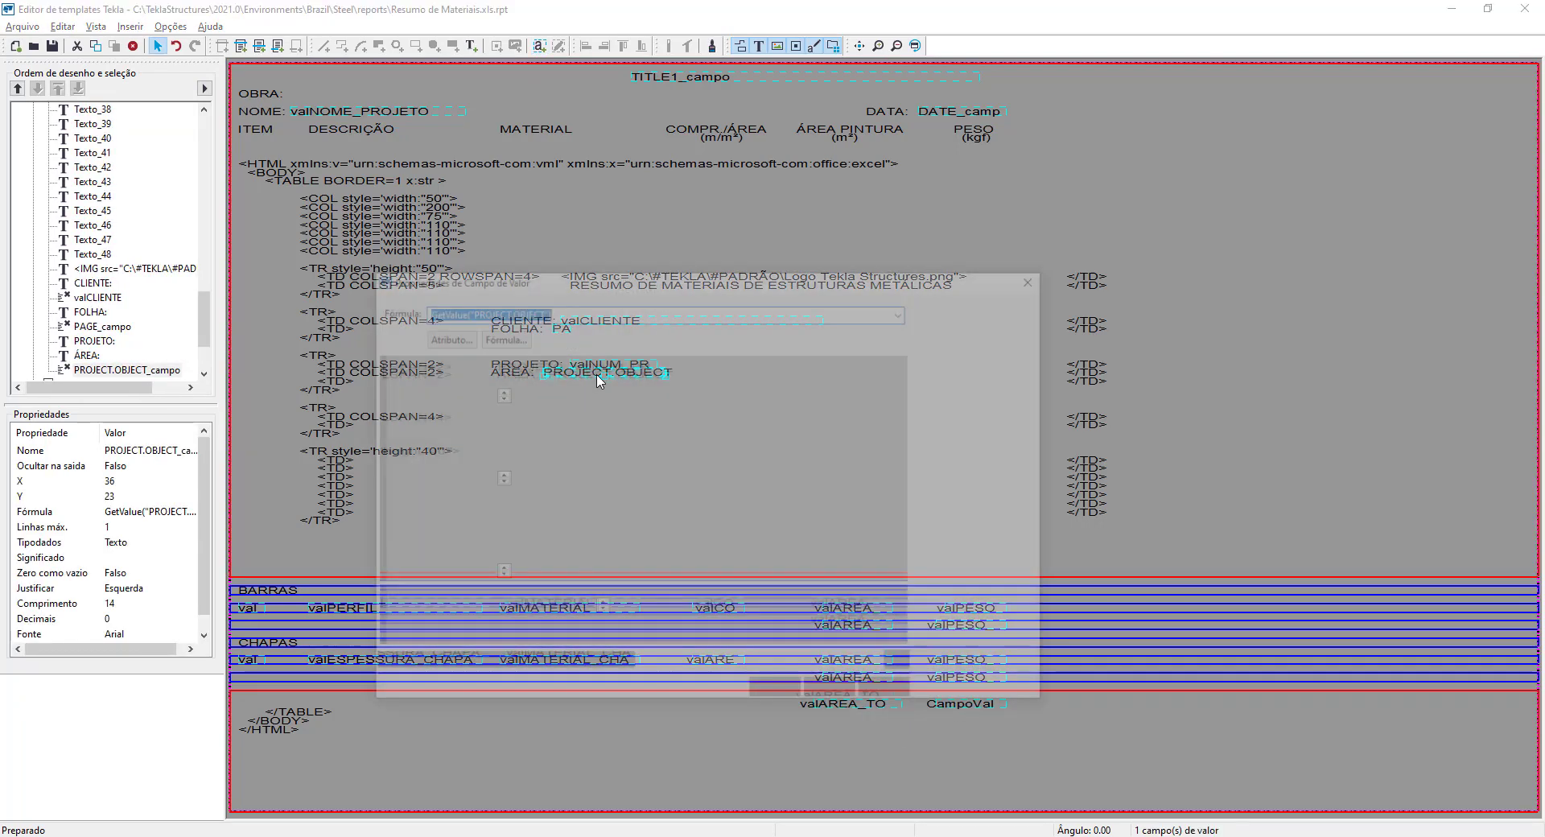
{"action": "left_click_drag", "start_coordinate": [604, 375], "coordinate": [471, 374]}
{"action": "type", "text": "valAREA"}
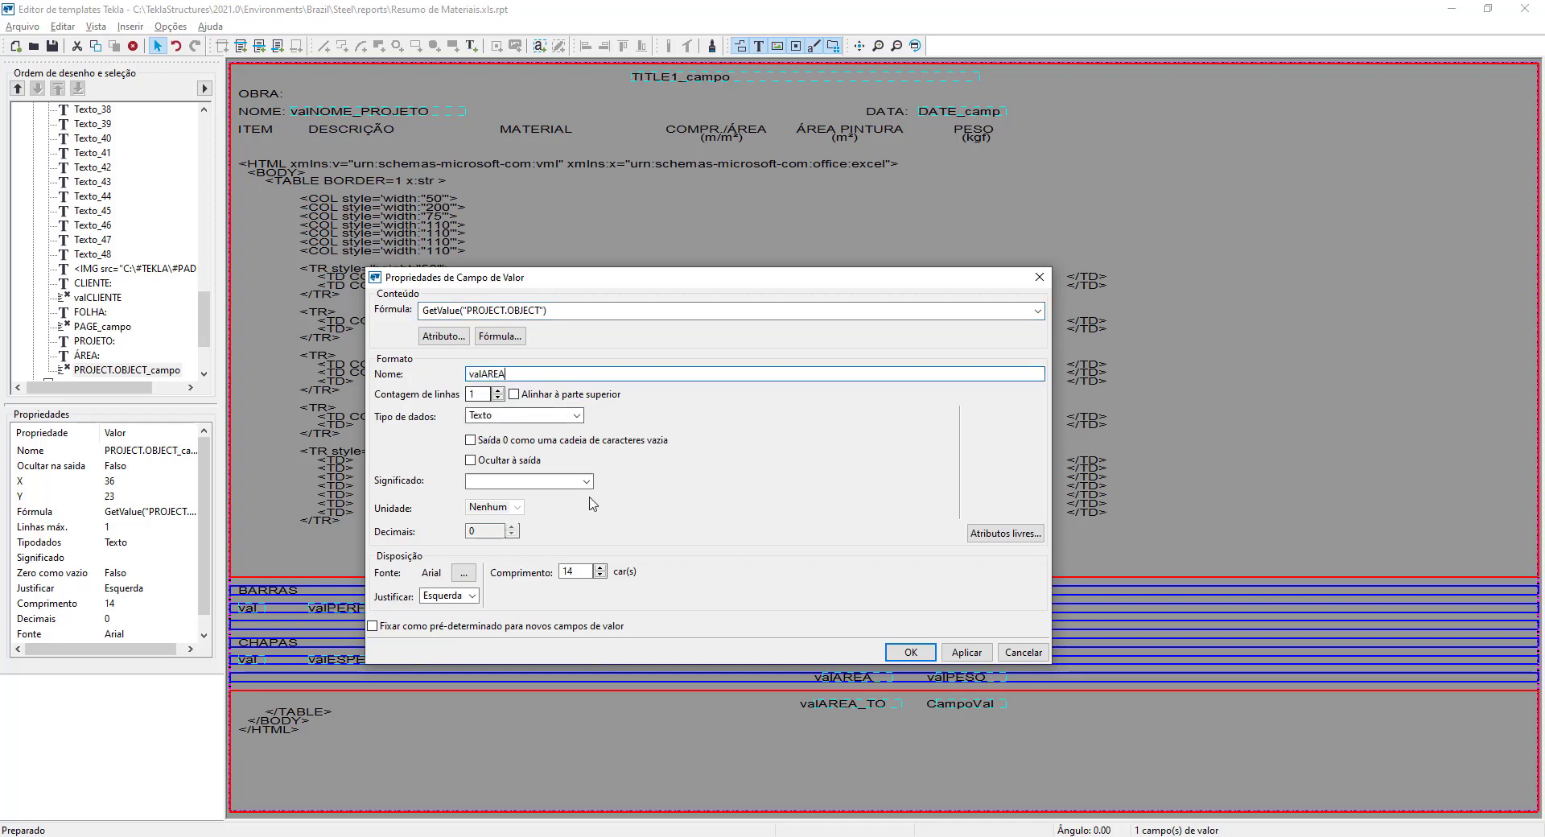
{"action": "left_click", "coordinate": [966, 652]}
{"action": "left_click", "coordinate": [910, 652]}
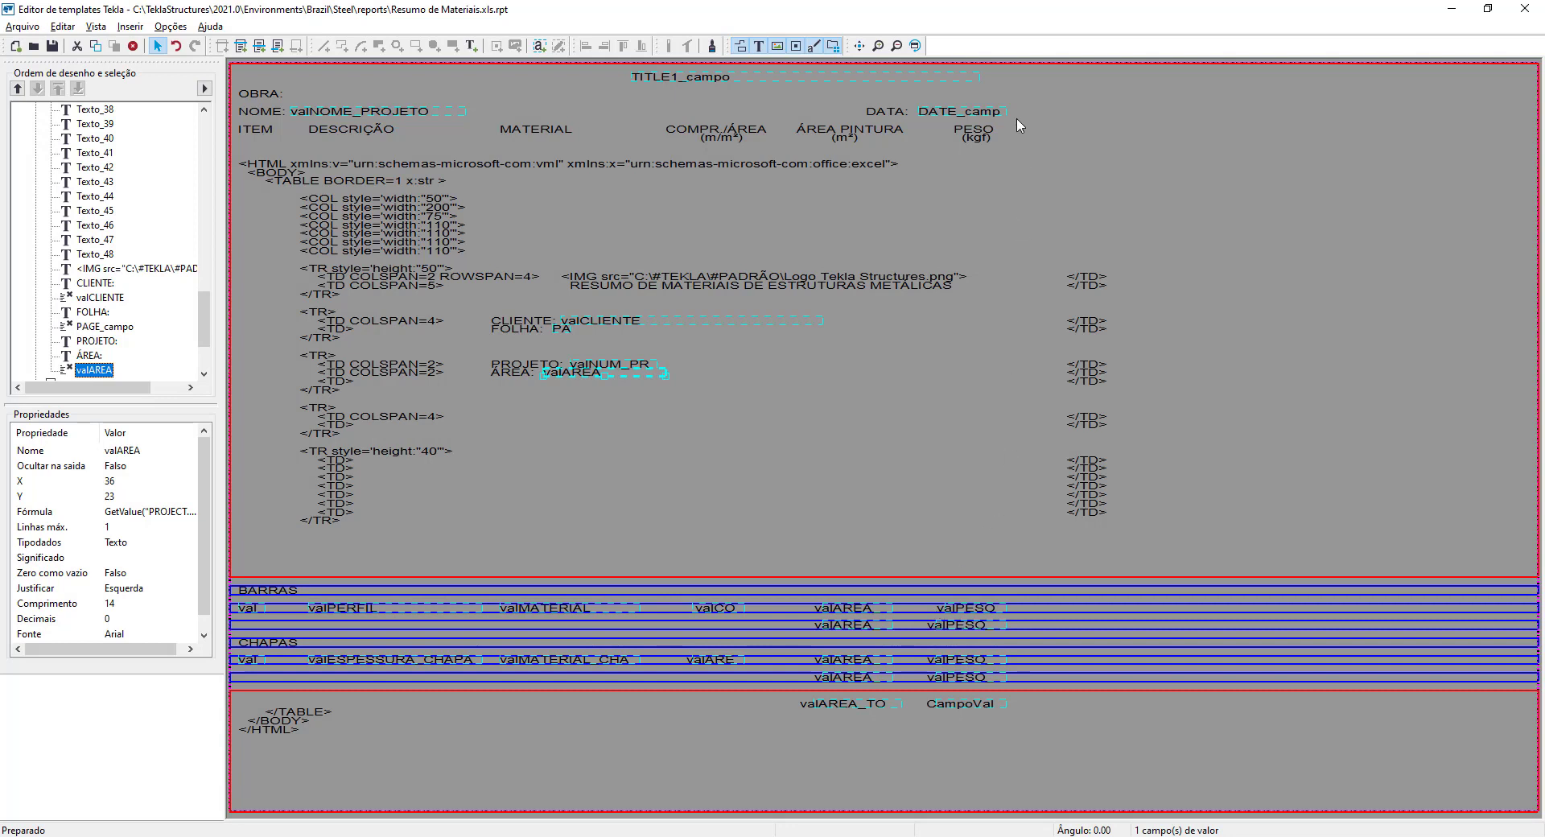
Step: Move the DATA: text and its DATE_campo field onto the <TD> line of the third table row, below ÁREA:
{"action": "left_click_drag", "start_coordinate": [1018, 118], "coordinate": [500, 383]}
Step: Add the text NOME: after the <TD COLSPAN=4> tag of the fourth table row and move the valNOME_PROJETO field beside it
{"action": "left_click", "coordinate": [471, 46]}
{"action": "left_click", "coordinate": [473, 86]}
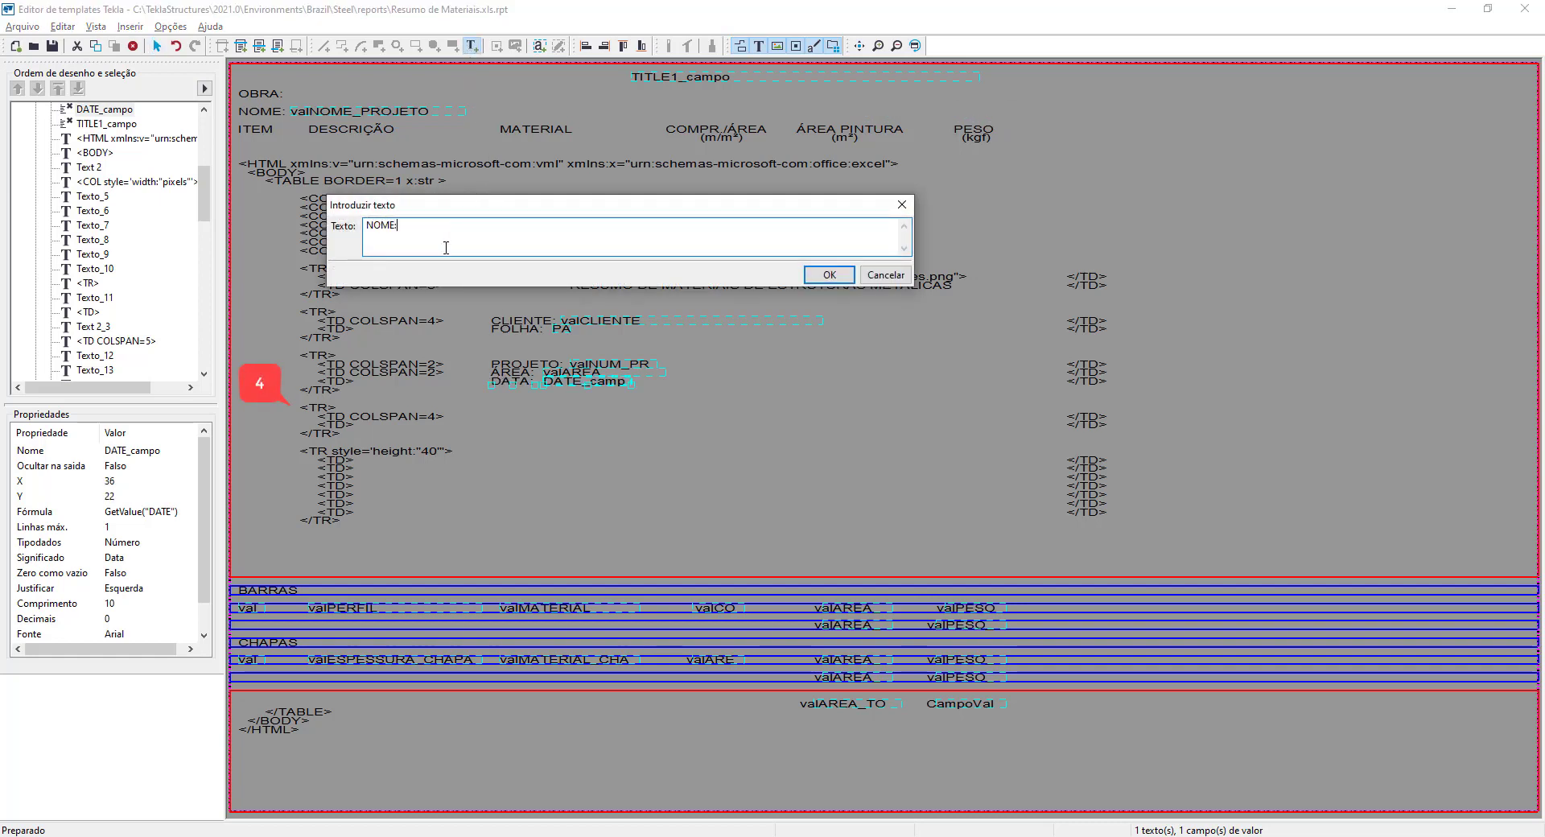
{"action": "left_click", "coordinate": [829, 275]}
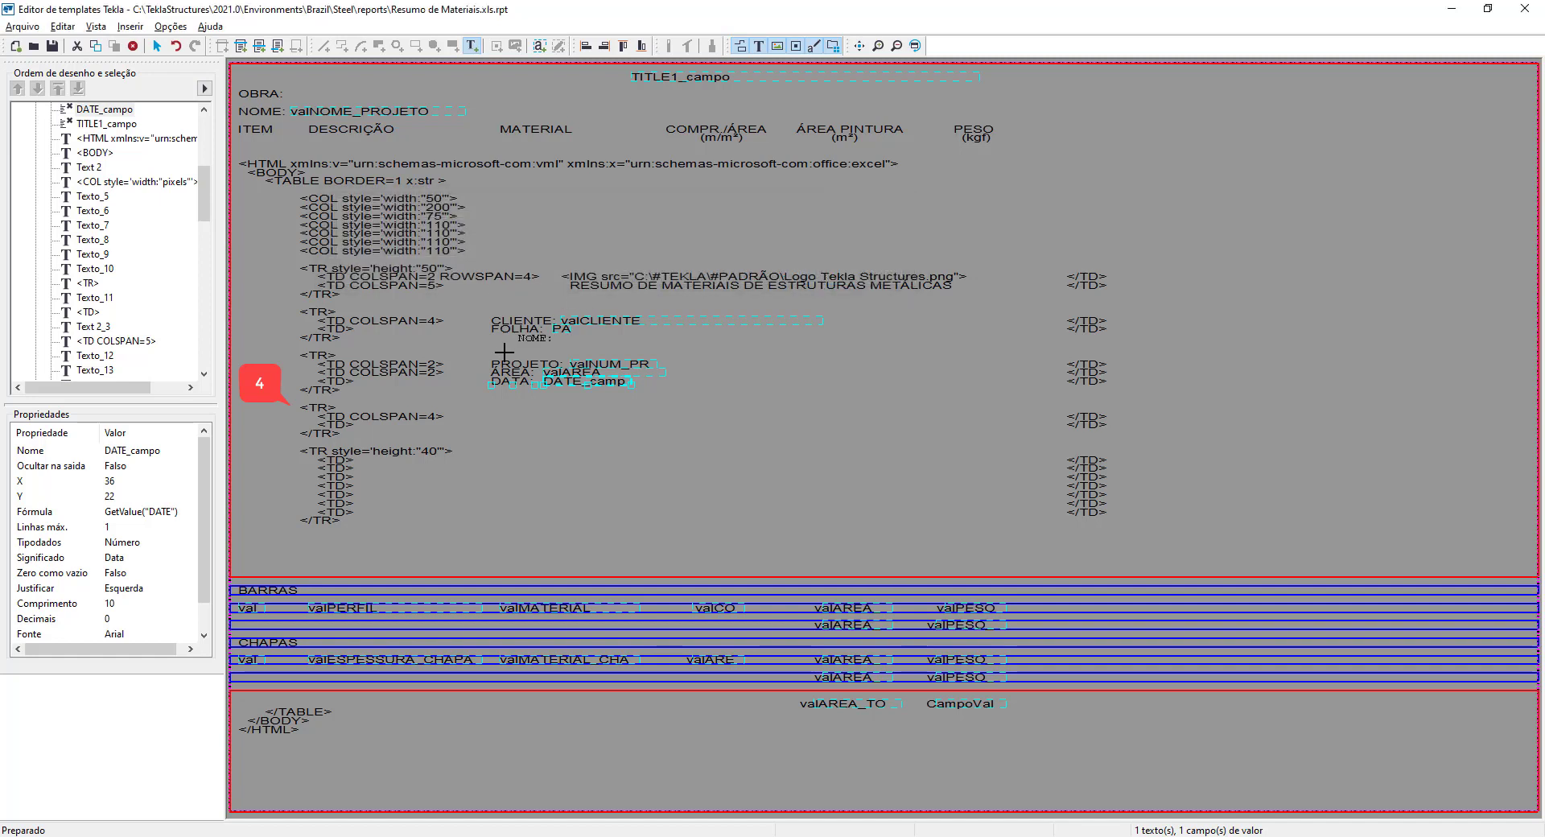
{"action": "left_click", "coordinate": [491, 419]}
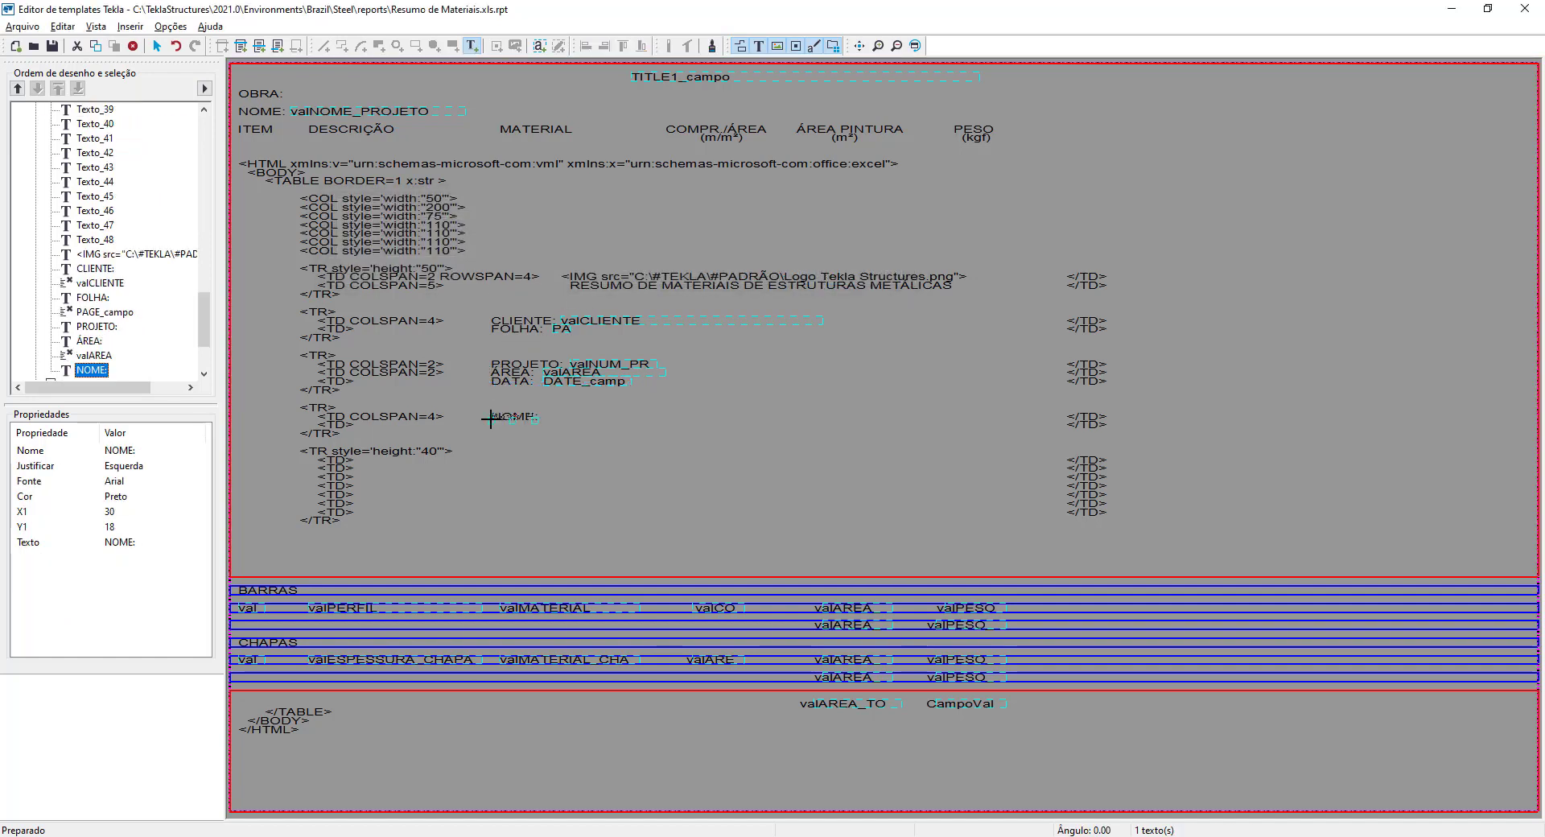
{"action": "right_click", "coordinate": [491, 419]}
{"action": "left_click", "coordinate": [508, 437]}
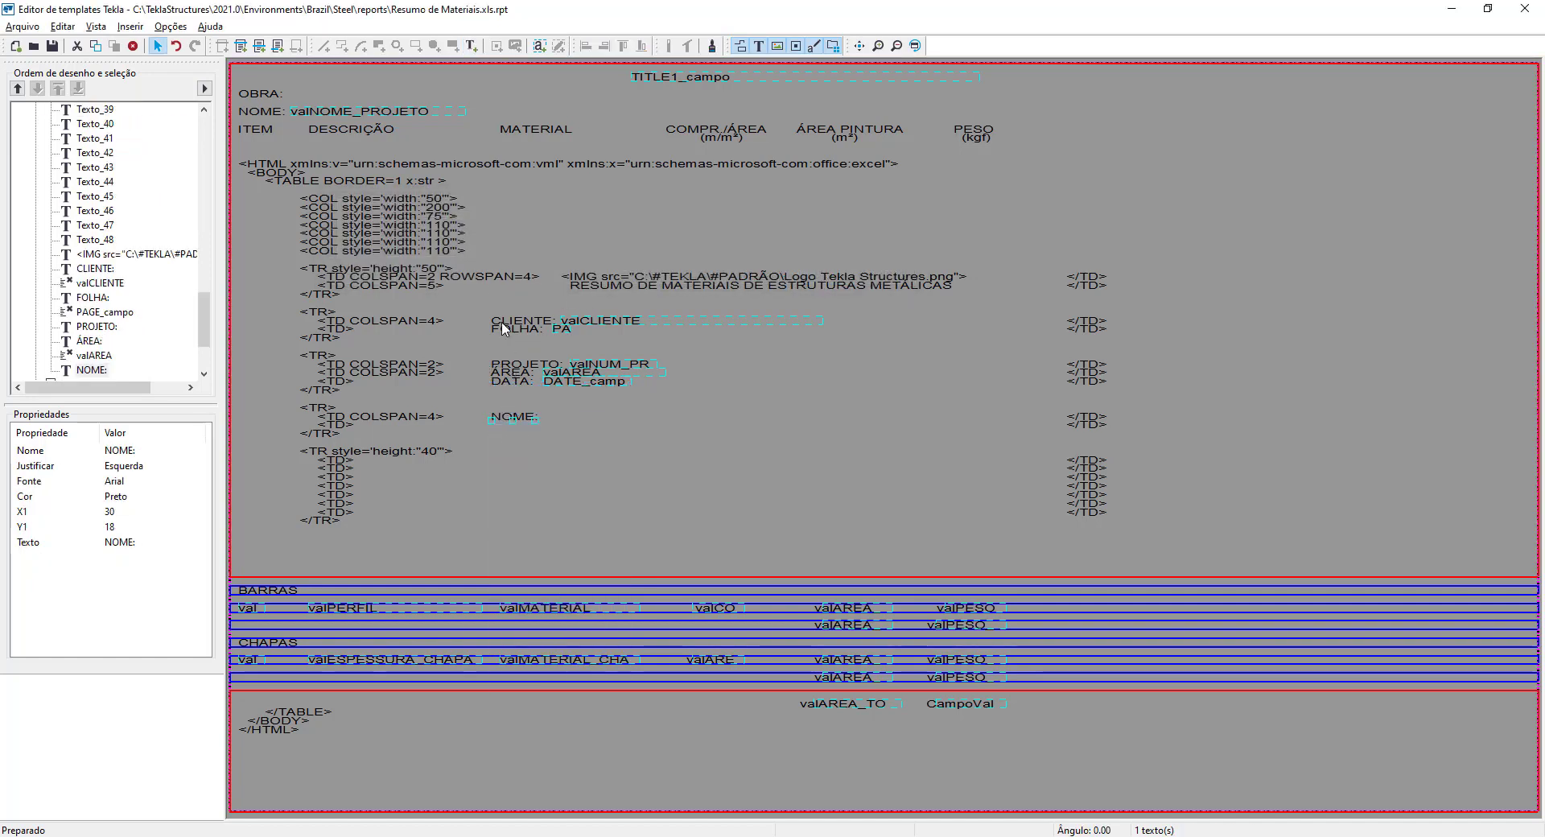
{"action": "left_click", "coordinate": [374, 113]}
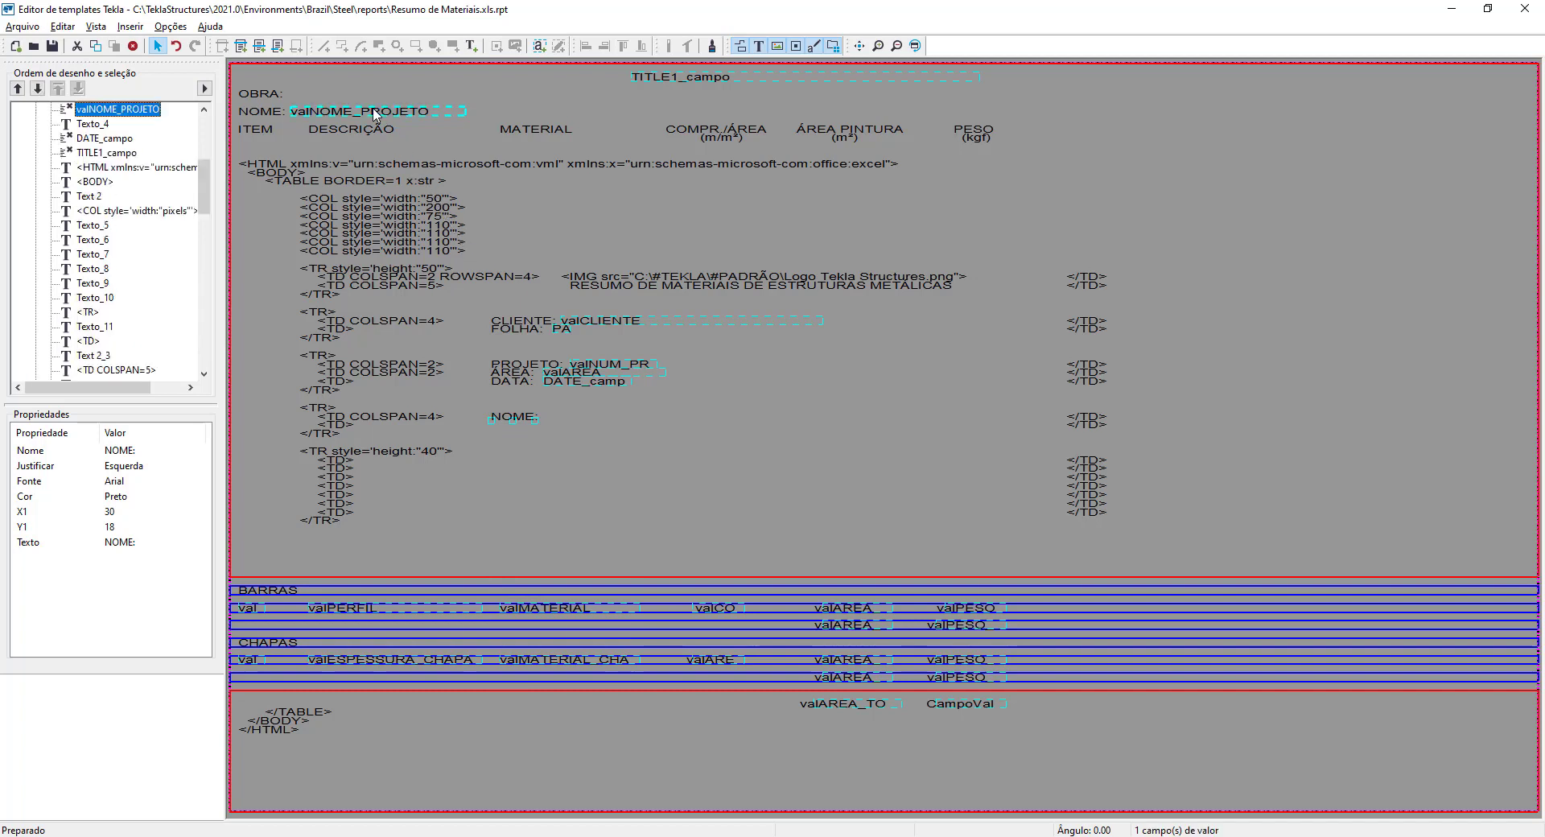
{"action": "left_click_drag", "start_coordinate": [375, 112], "coordinate": [615, 413]}
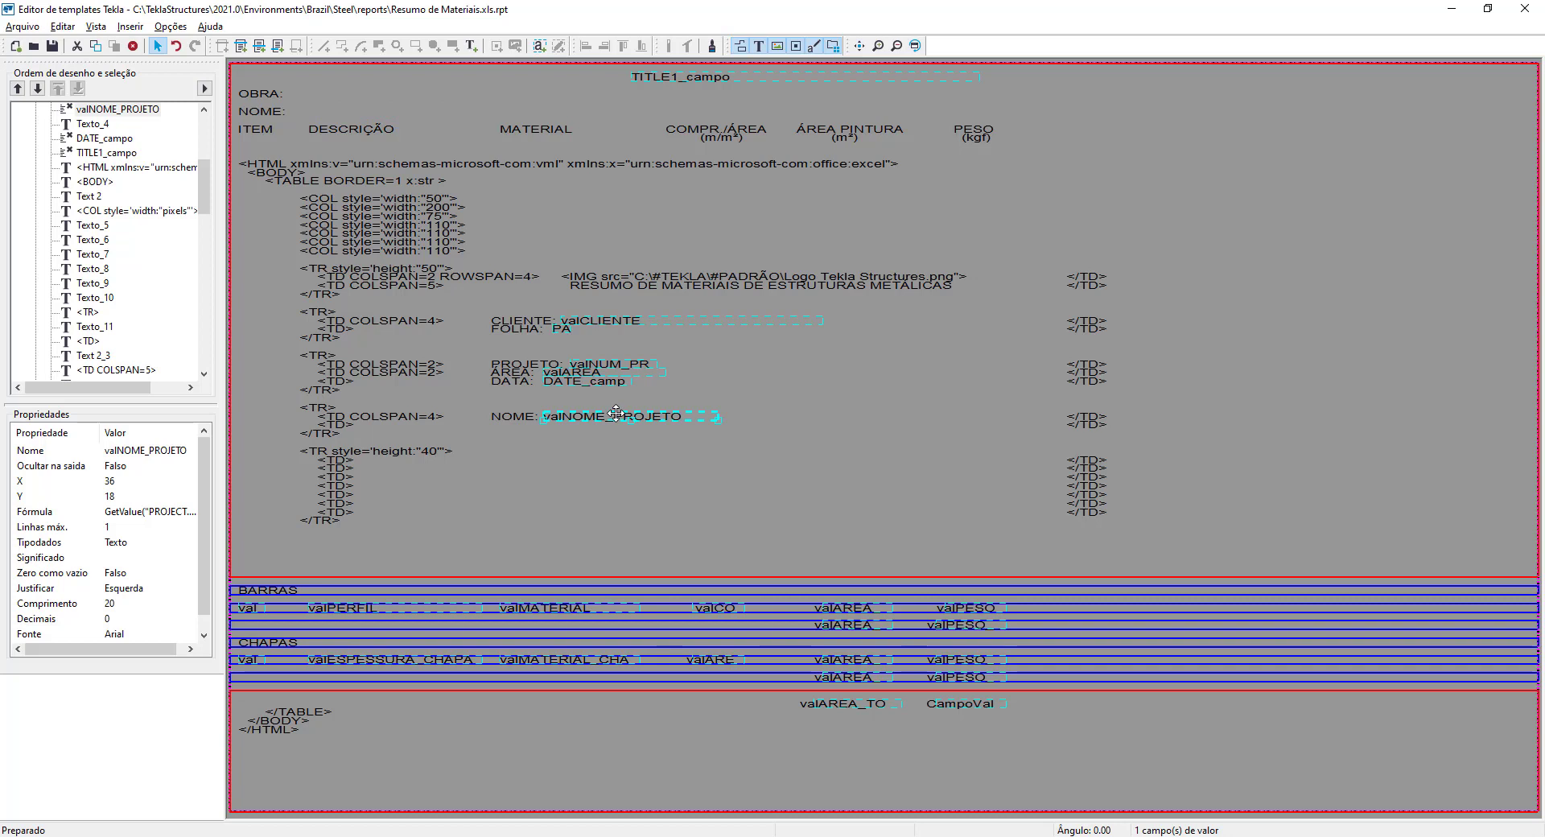
Step: Add the text REV: on the <TD> line of the fourth table row, below NOME:, and finish the insertion
{"action": "left_click", "coordinate": [473, 46]}
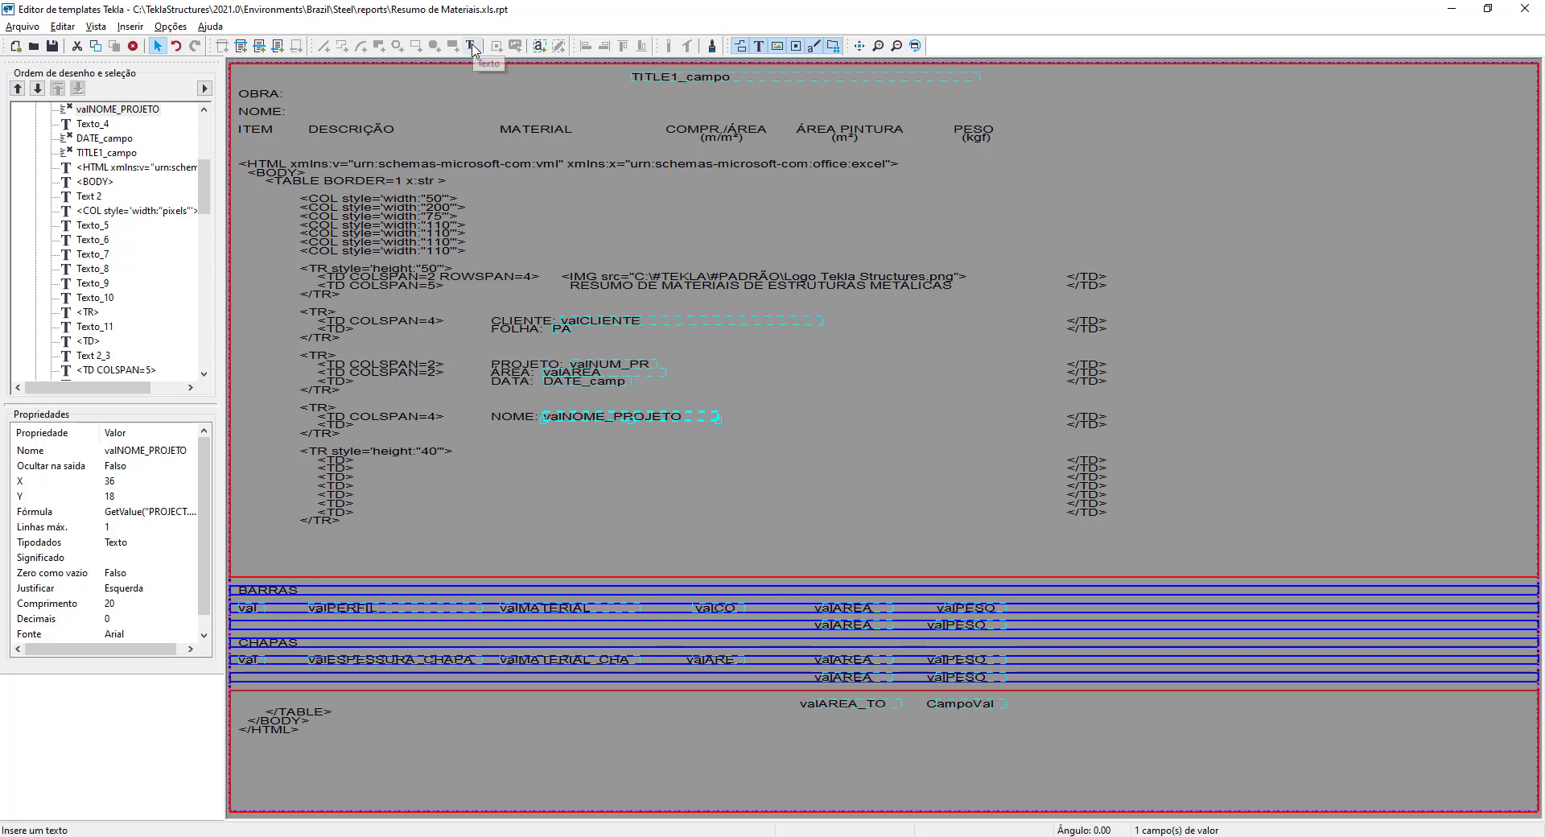
{"action": "type", "text": "REV:"}
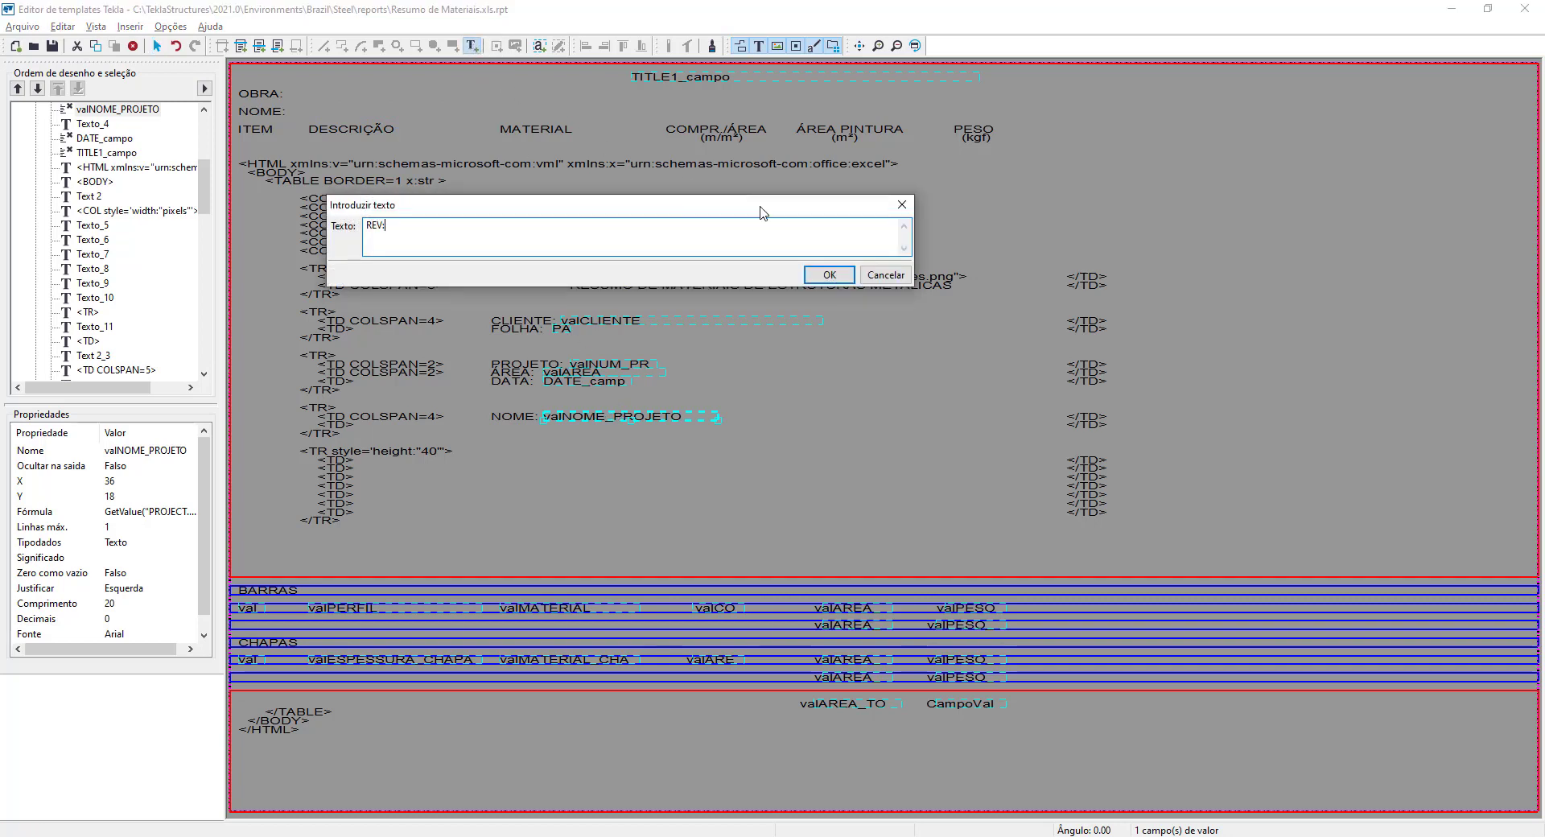
{"action": "left_click", "coordinate": [829, 274]}
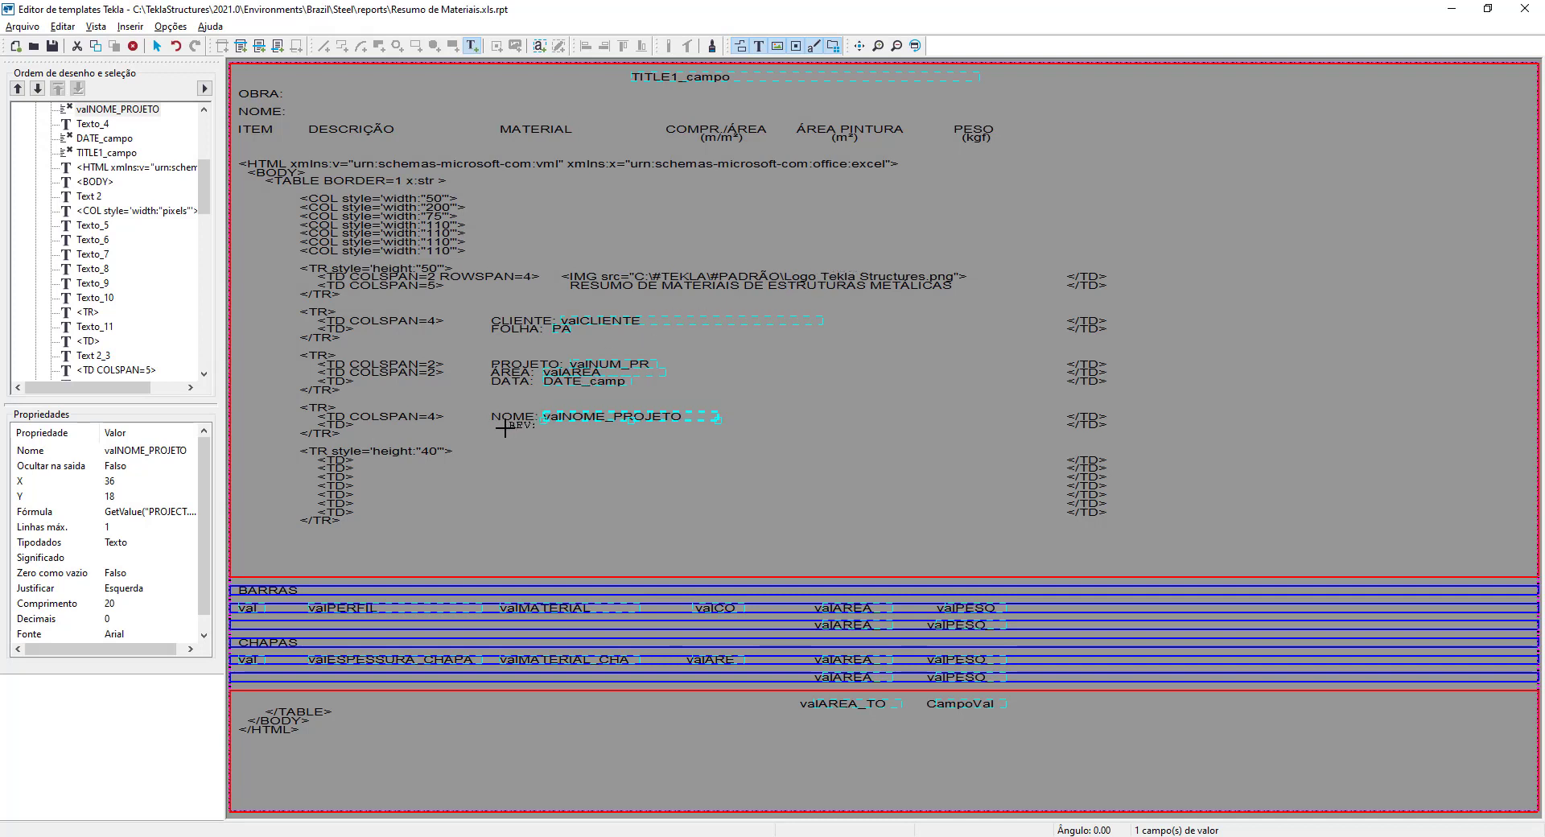
{"action": "left_click", "coordinate": [495, 426]}
{"action": "right_click", "coordinate": [496, 432]}
{"action": "left_click", "coordinate": [553, 439]}
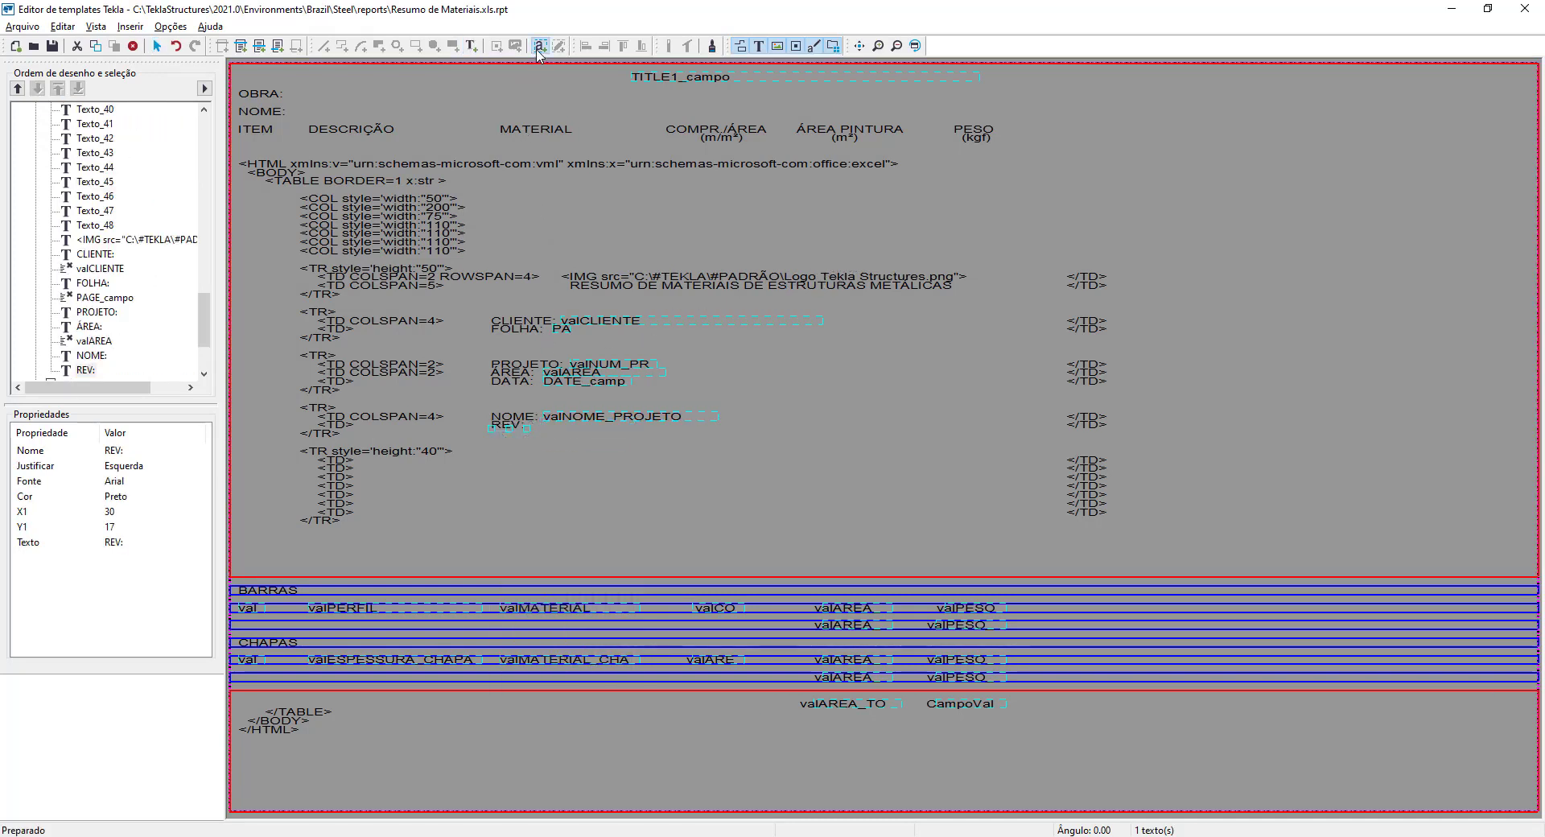
Step: Insert a value field for the attribute TITLE3 (Título 3) beside REV: and review its properties
{"action": "left_click", "coordinate": [538, 47]}
{"action": "left_click", "coordinate": [532, 427]}
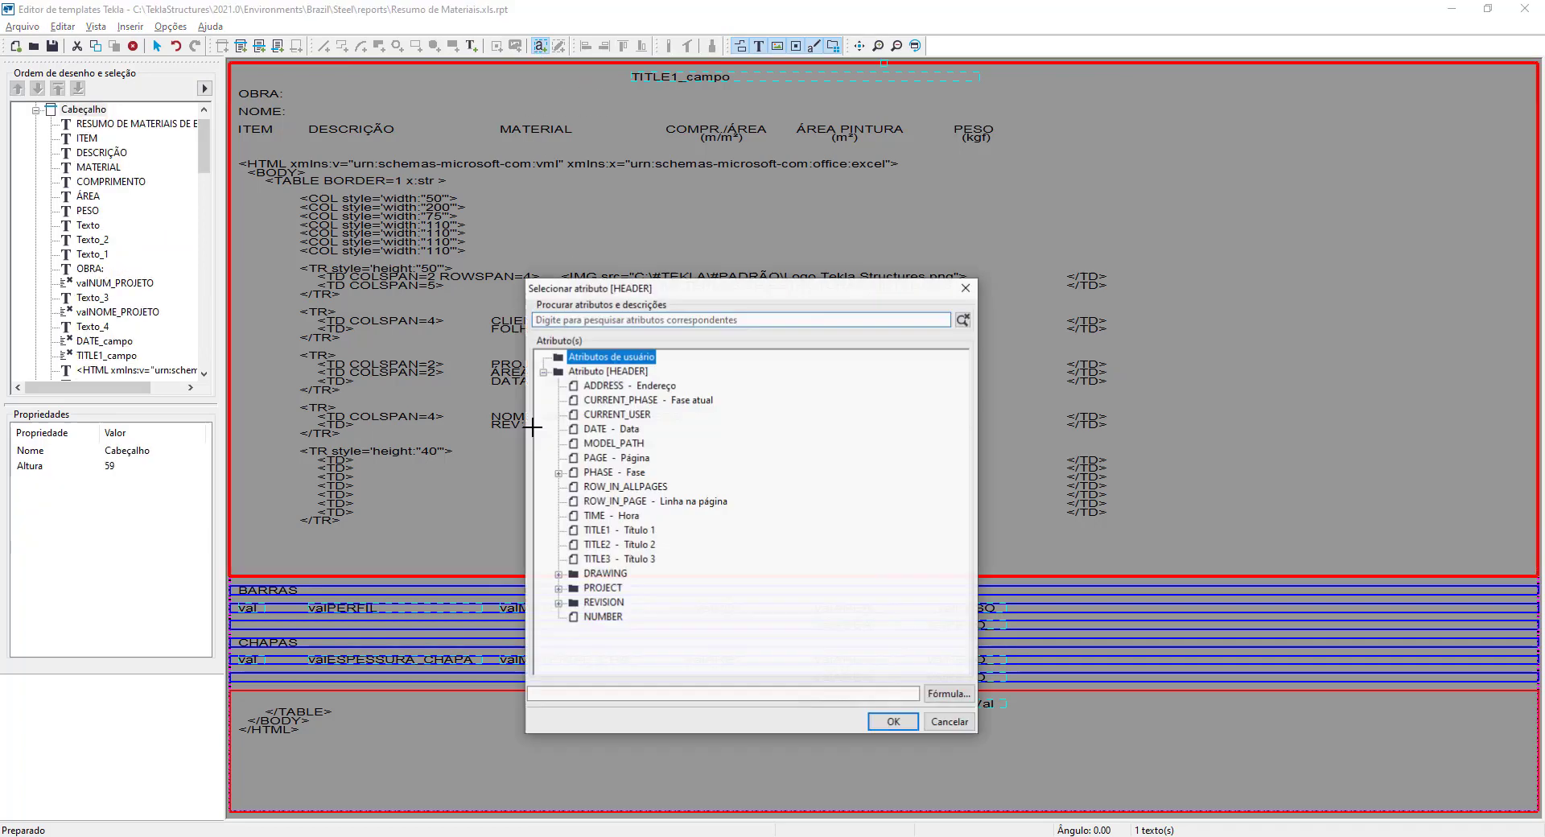
{"action": "left_click", "coordinate": [644, 559]}
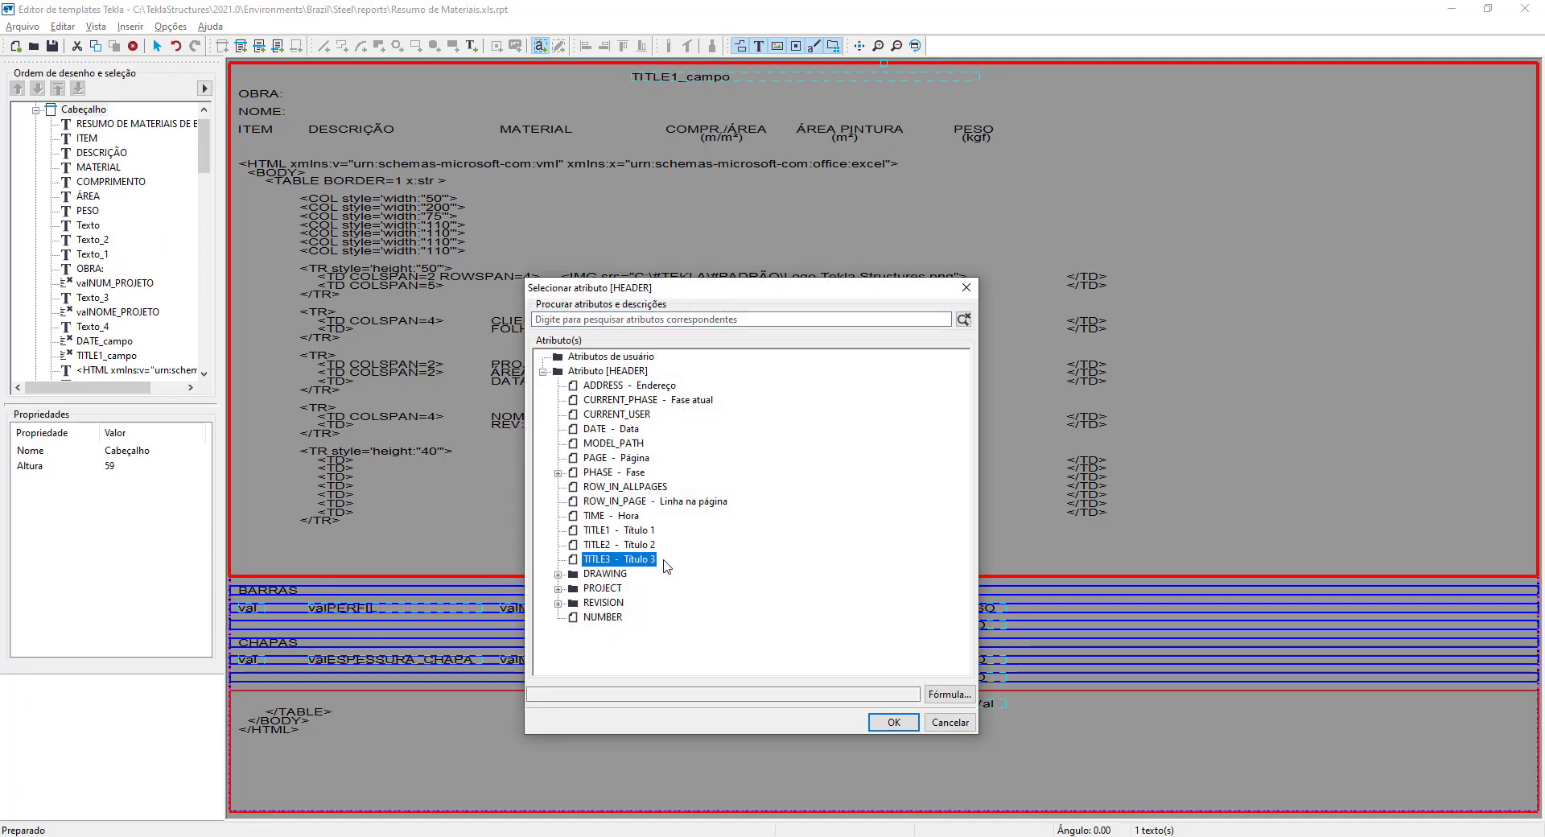
{"action": "left_click", "coordinate": [893, 722]}
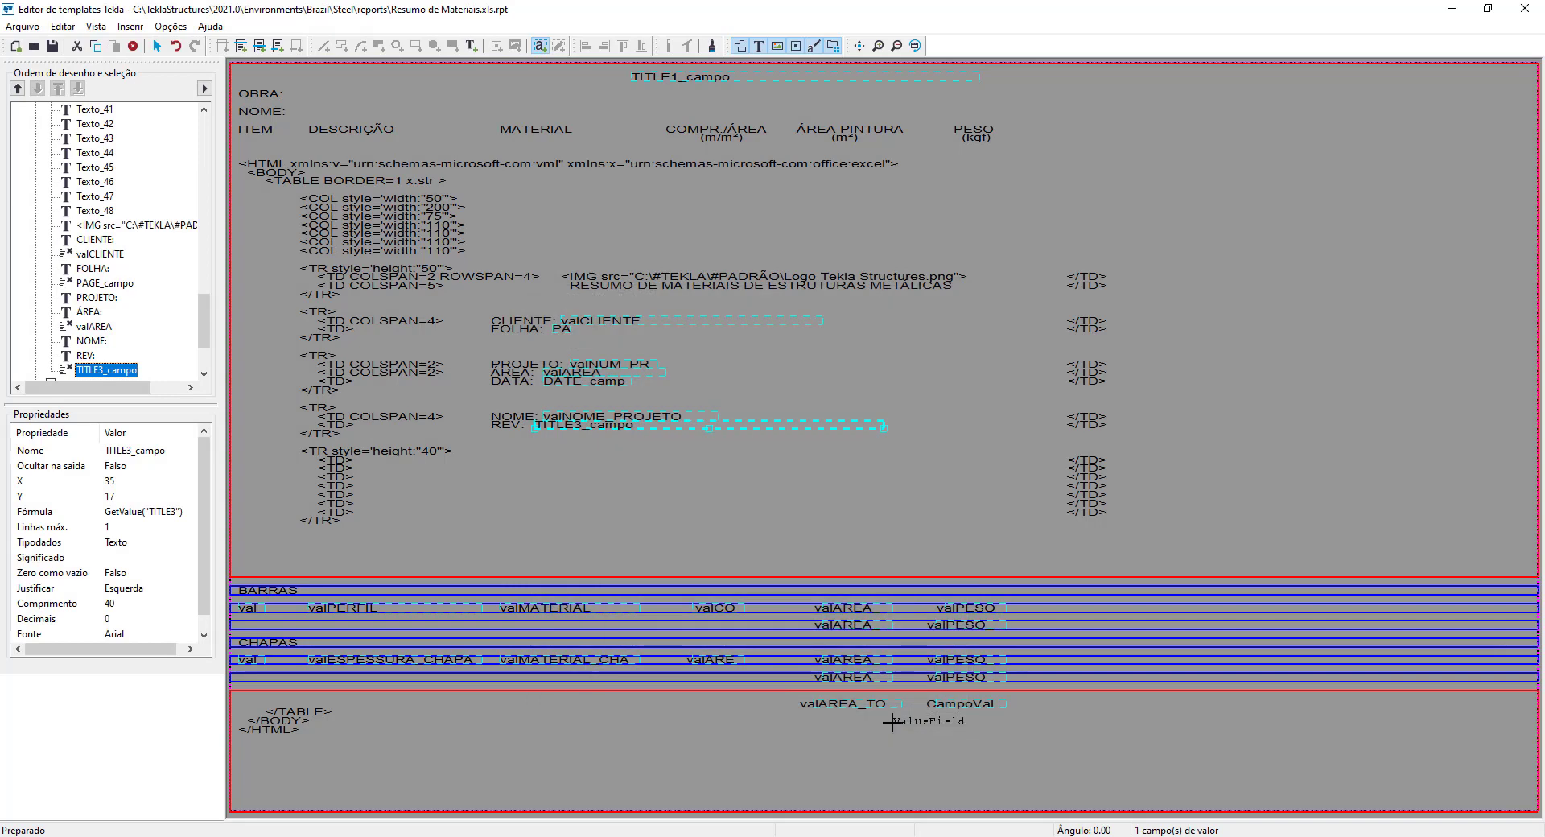
{"action": "right_click", "coordinate": [882, 429]}
{"action": "left_click", "coordinate": [926, 438]}
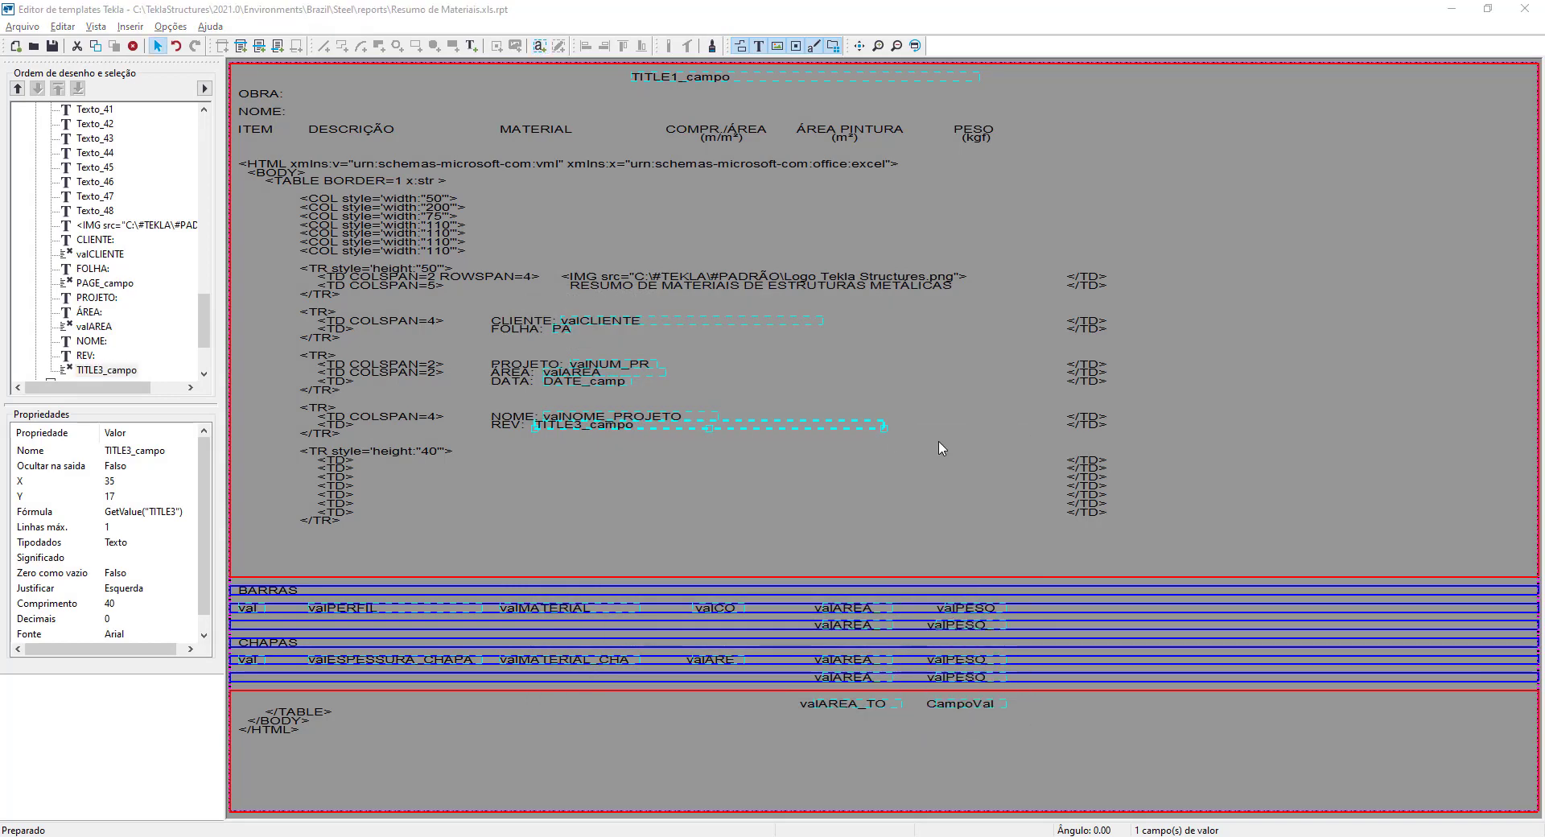
{"action": "double_click", "coordinate": [837, 430]}
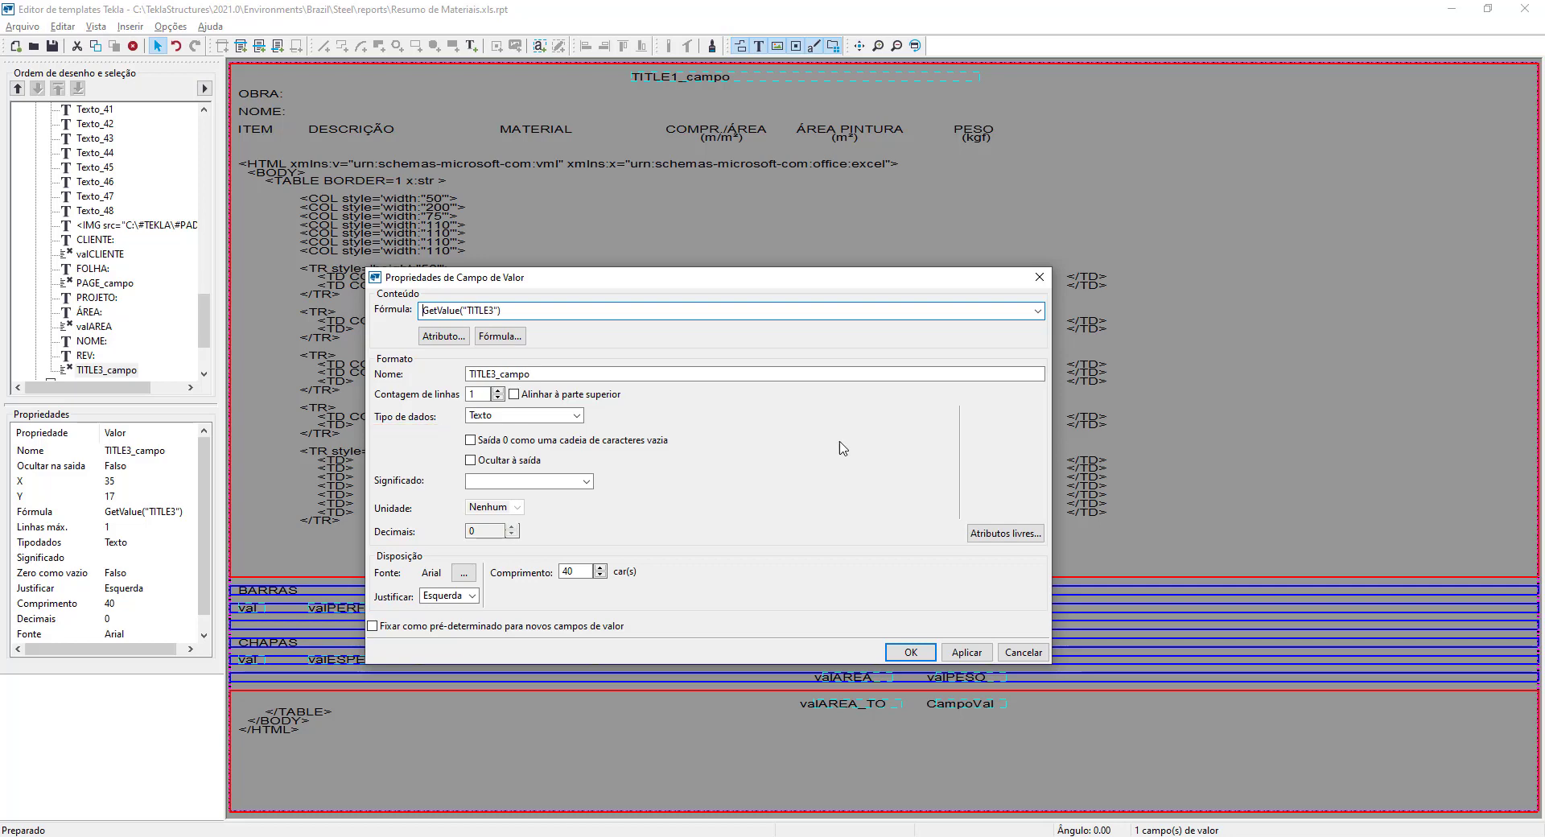
{"action": "left_click", "coordinate": [912, 653]}
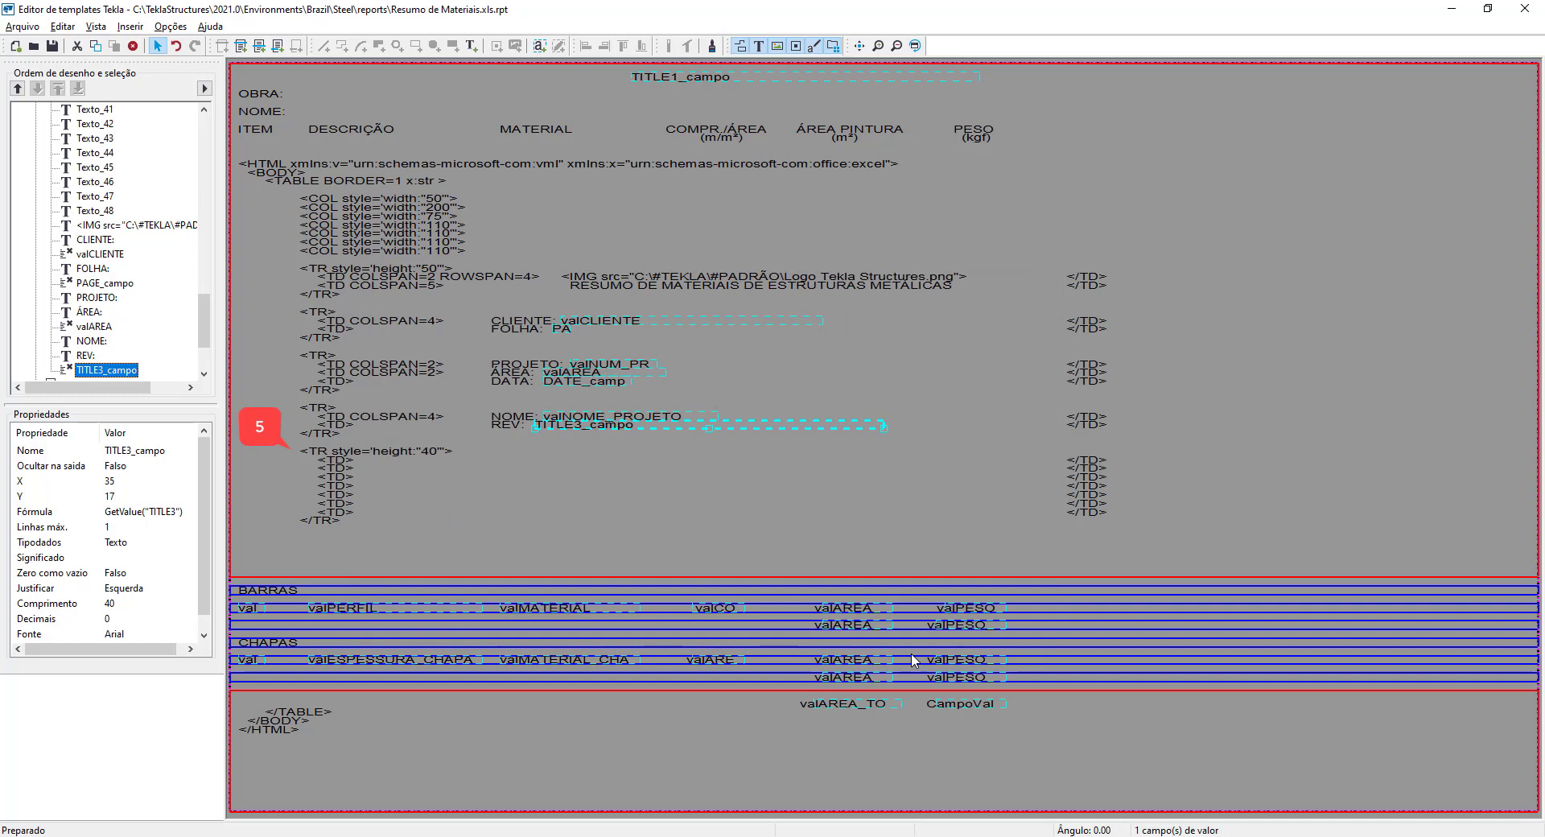
Step: Move the ITEM, DESCRIÇÃO, MATERIAL, COMPR./ÁREA, ÁREA PINTURA and PESO headings with their units onto successive <TD> lines of the fifth table row
{"action": "left_click_drag", "start_coordinate": [255, 129], "coordinate": [509, 453]}
{"action": "left_click_drag", "start_coordinate": [346, 131], "coordinate": [527, 465]}
{"action": "left_click_drag", "start_coordinate": [517, 130], "coordinate": [508, 471]}
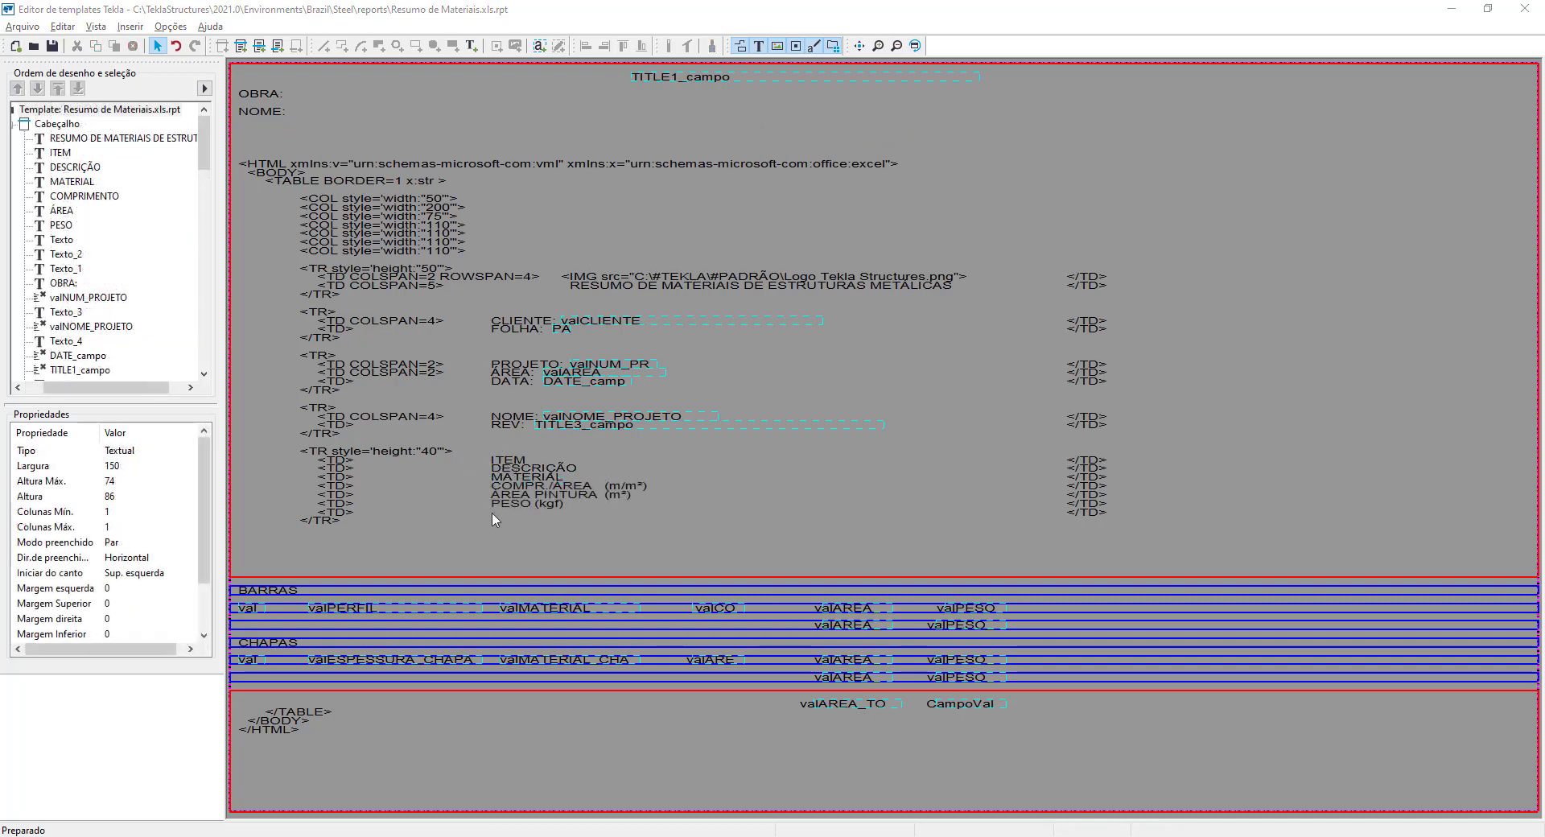
Step: Add the text OBSERVAÇÕES on the last <TD> line of the fifth table row, below PESO (kgf)
{"action": "left_click", "coordinate": [472, 48]}
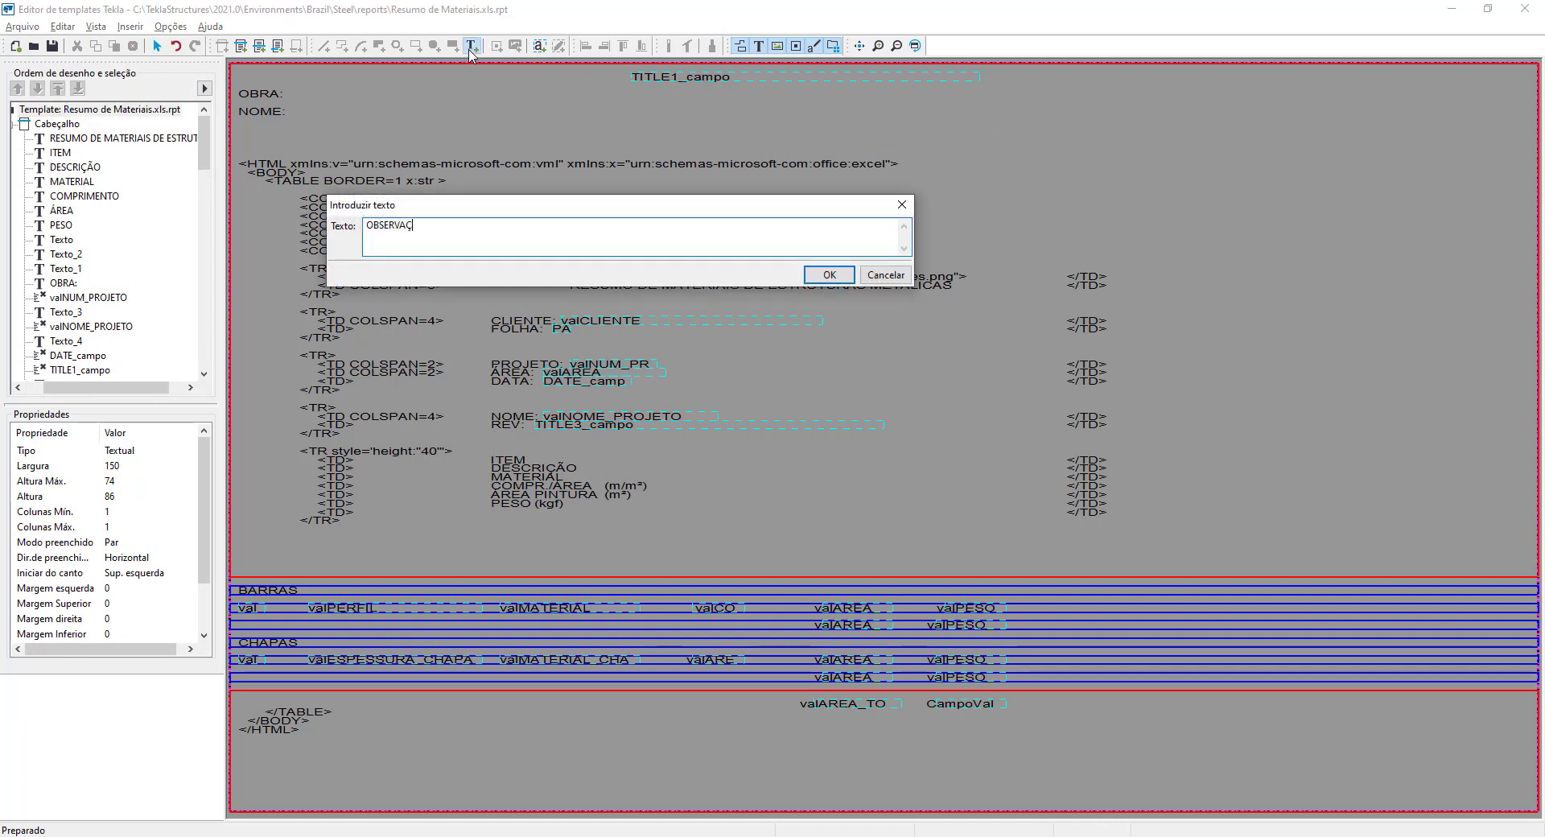
{"action": "key", "text": "Return"}
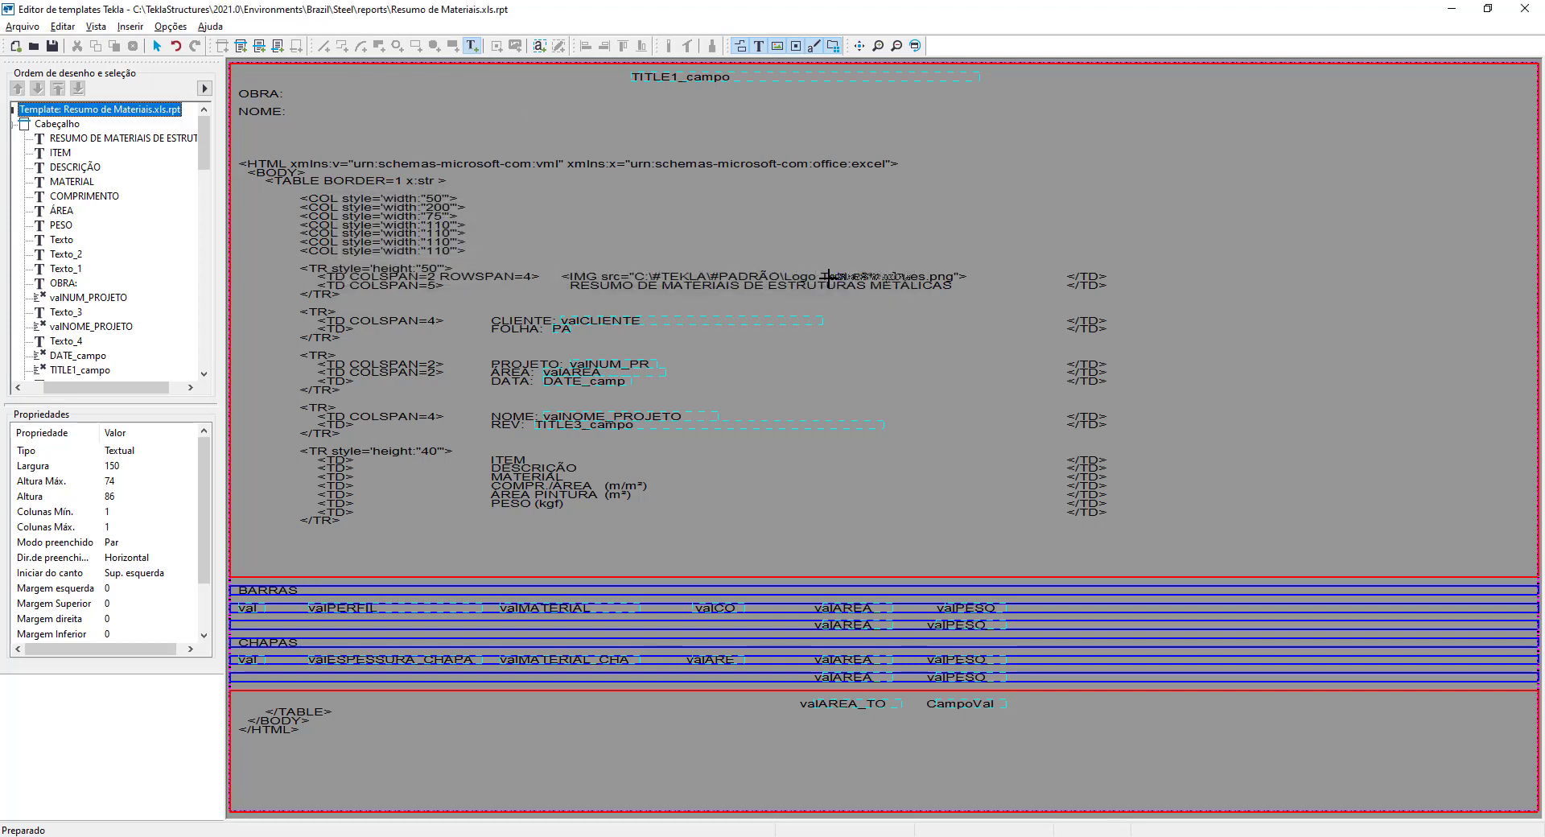
{"action": "left_click", "coordinate": [491, 514]}
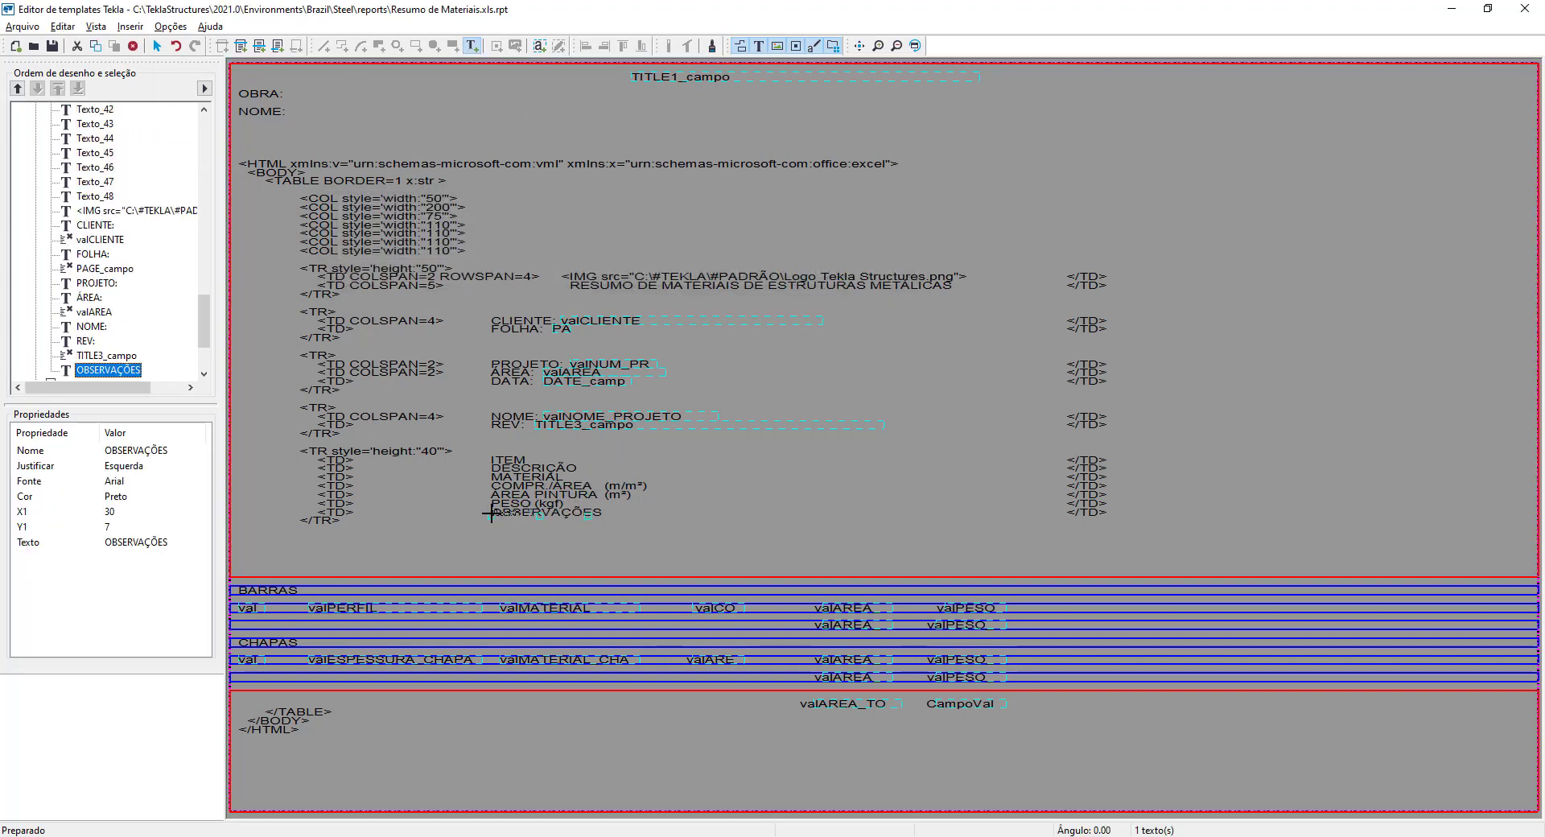
{"action": "right_click", "coordinate": [491, 514]}
{"action": "left_click", "coordinate": [499, 520]}
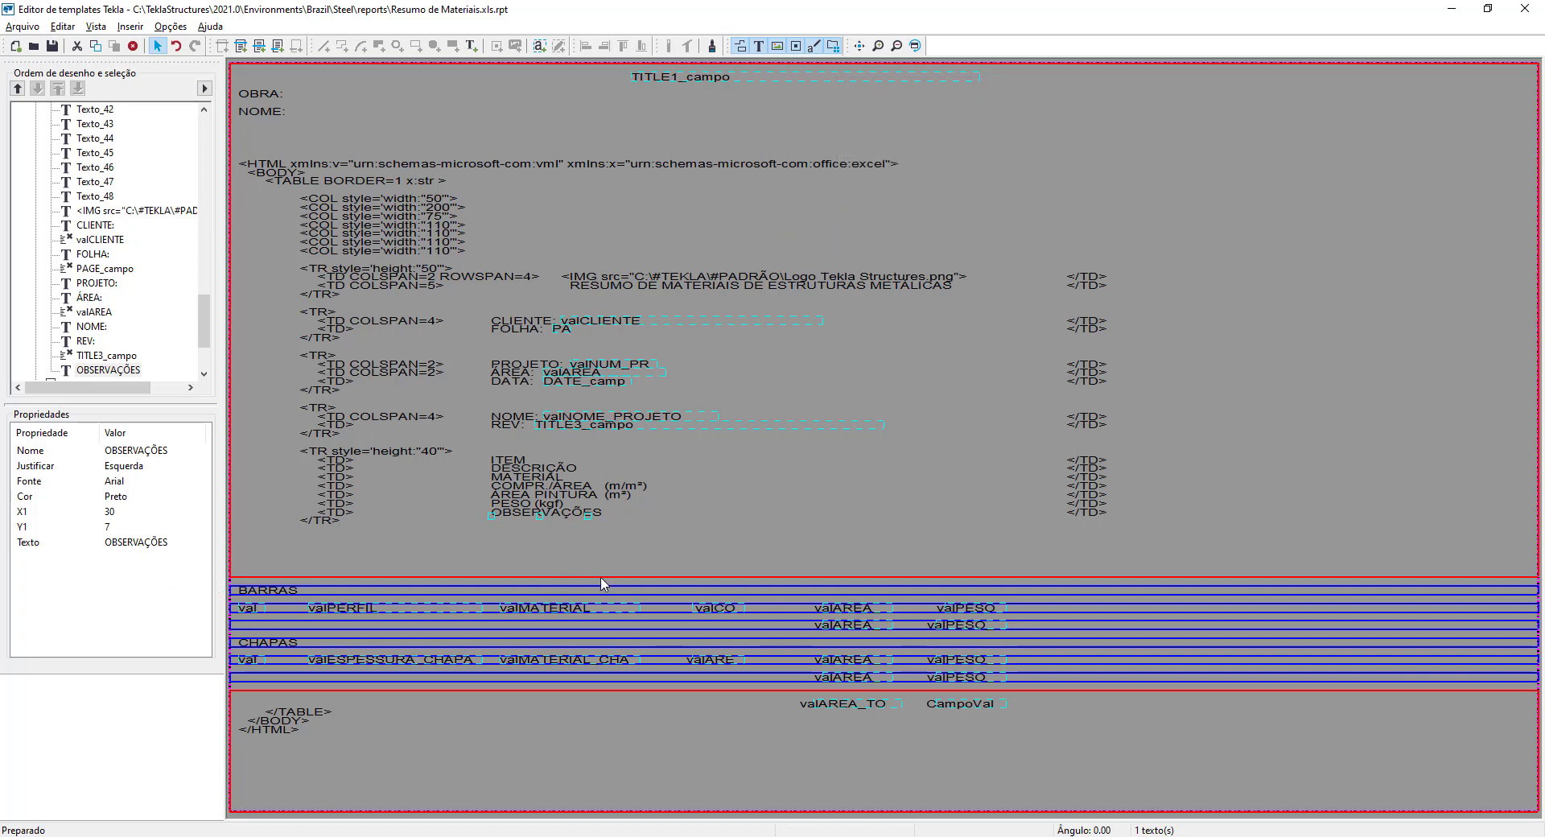
Step: Enlarge the BARRAS row component to a height of 7 and place a <TR> text on its first line
{"action": "left_click", "coordinate": [661, 590]}
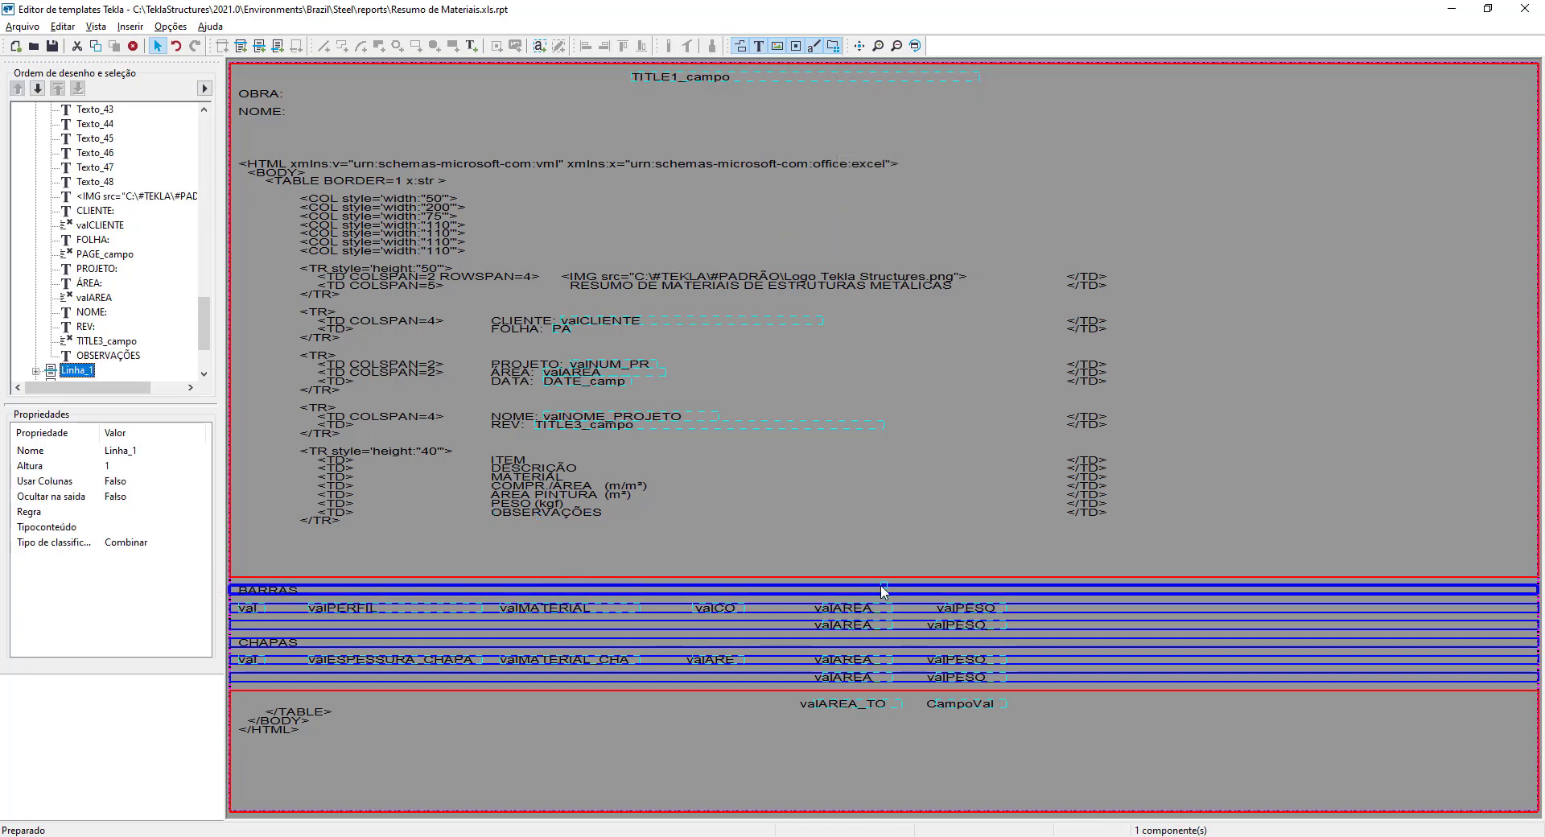
{"action": "left_click_drag", "start_coordinate": [885, 590], "coordinate": [889, 533]}
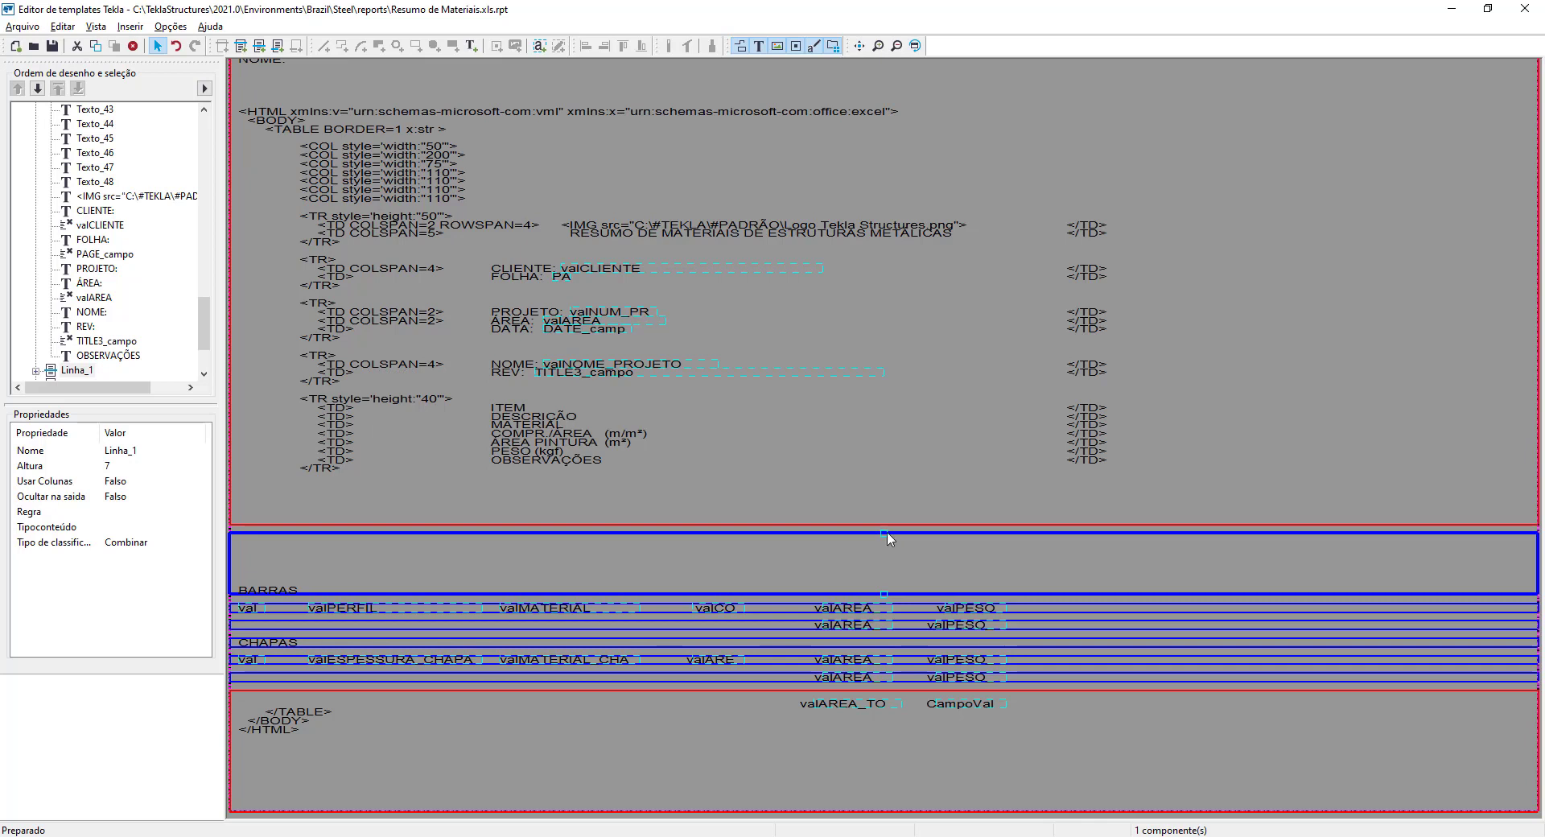
{"action": "left_click", "coordinate": [472, 47]}
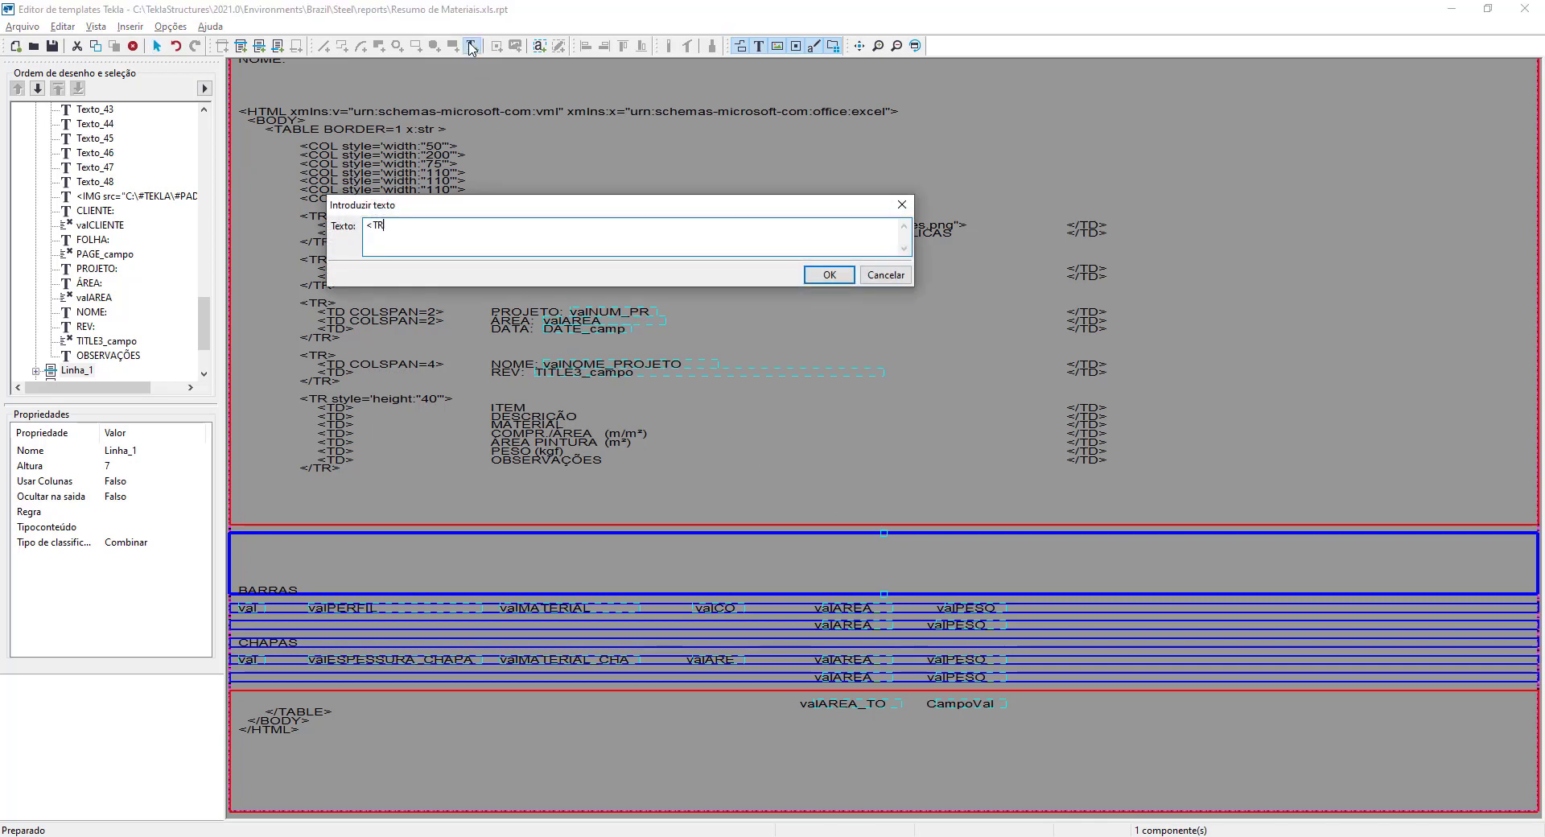
{"action": "left_click", "coordinate": [828, 274]}
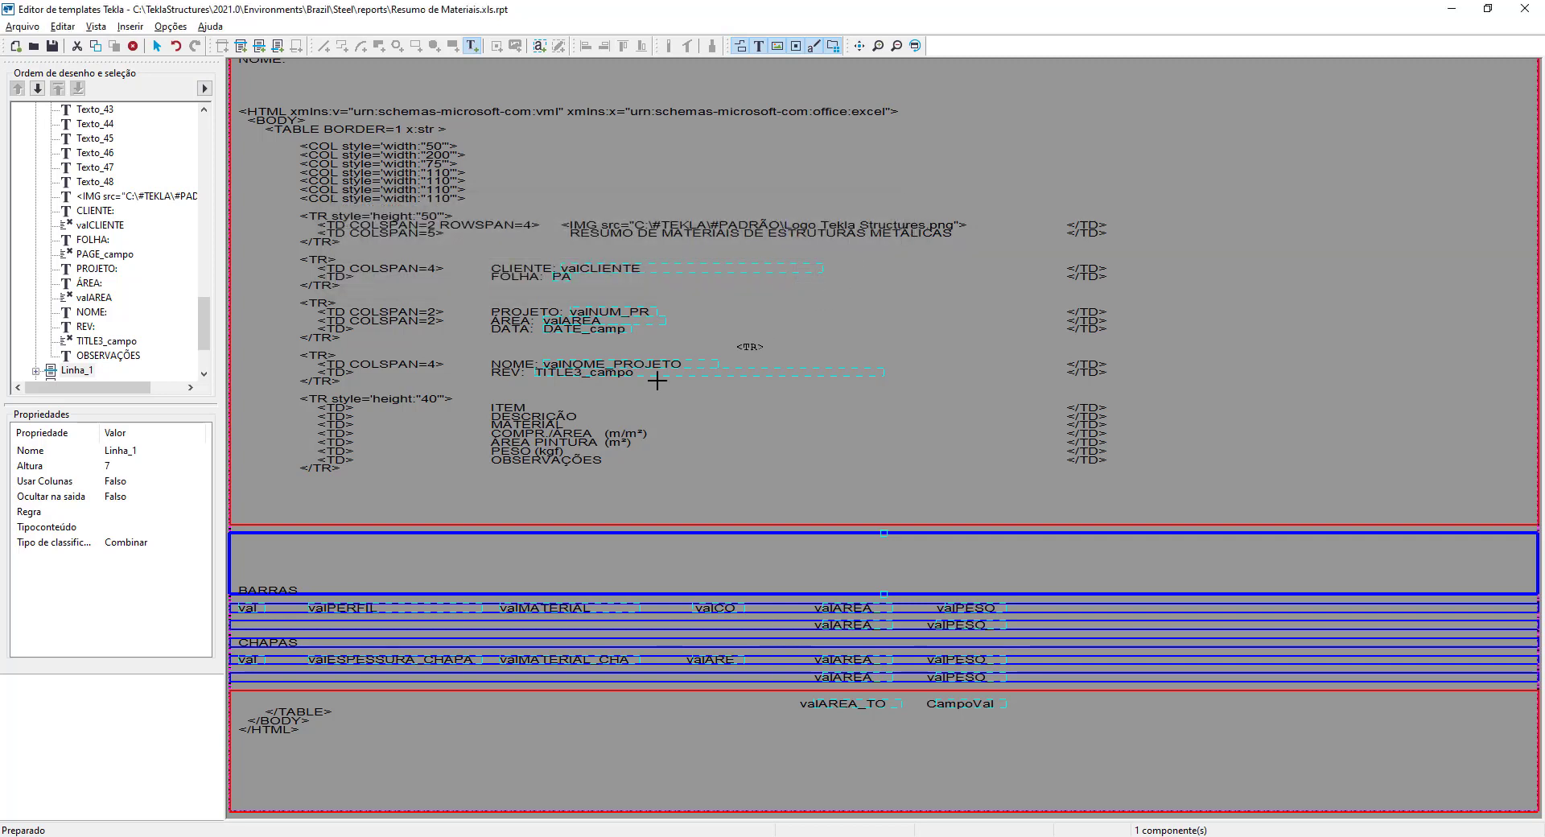
{"action": "left_click", "coordinate": [303, 543]}
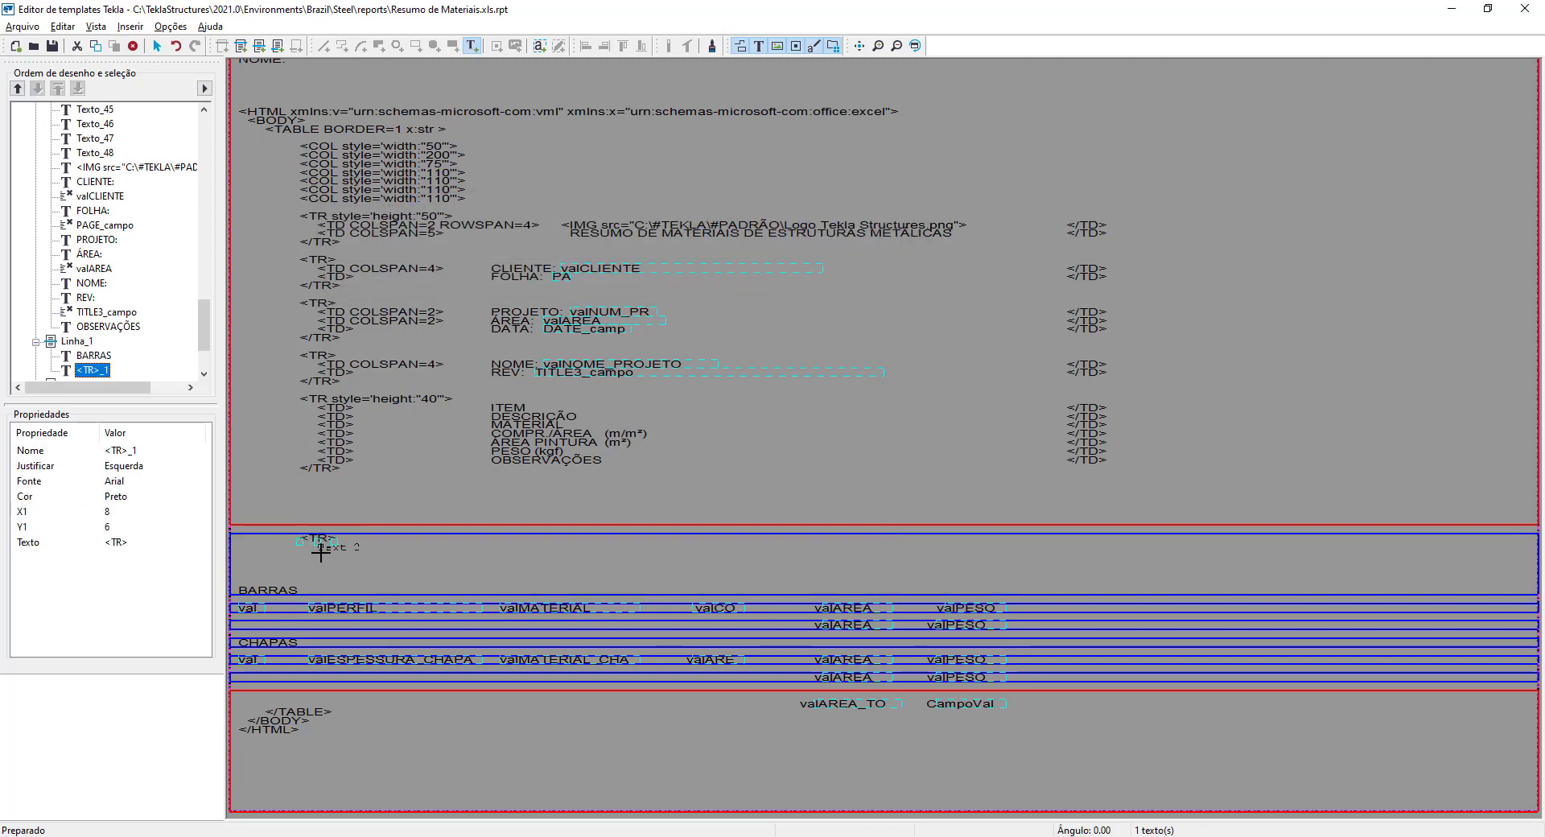
Step: Place another text indented below <TR> in the BARRAS row and set its content to <TD COLSPAN=7>
{"action": "left_click", "coordinate": [322, 548]}
{"action": "right_click", "coordinate": [329, 549]}
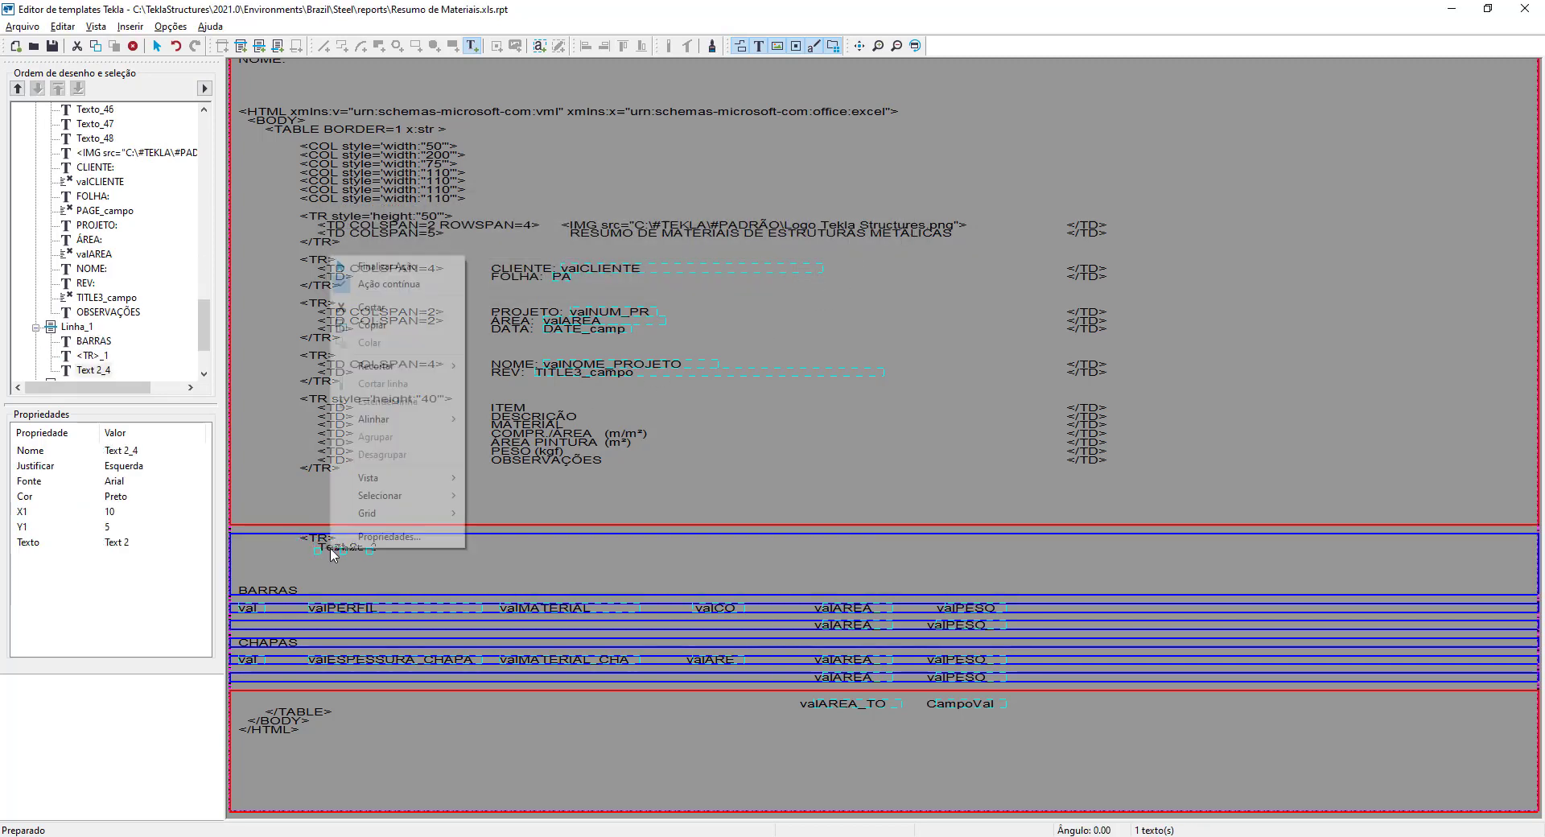
{"action": "left_click", "coordinate": [396, 266]}
{"action": "double_click", "coordinate": [348, 551]}
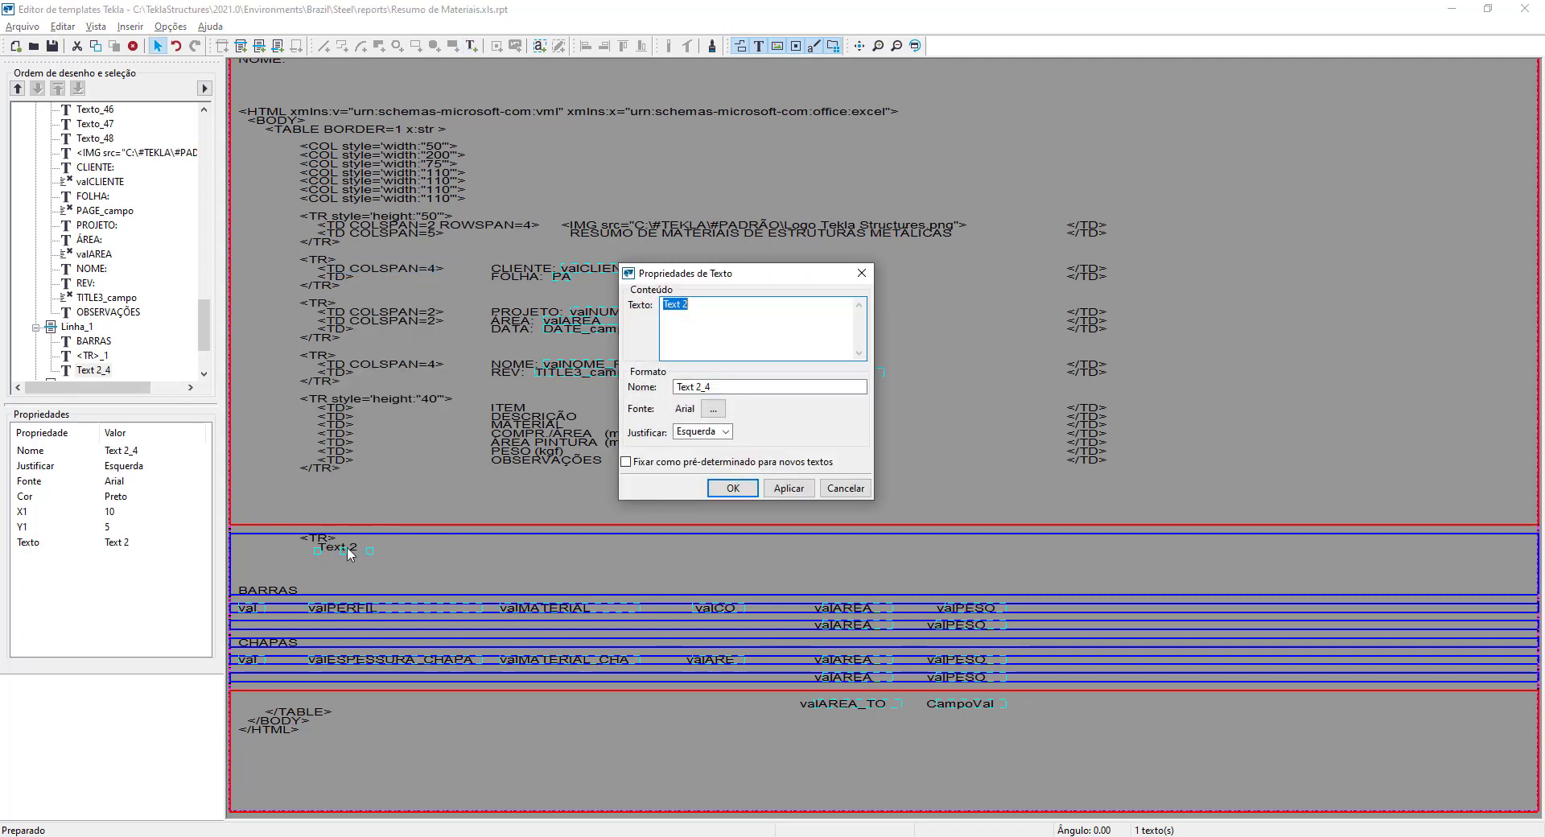
{"action": "type", "text": "<TD COLSPAN=7>"}
{"action": "left_click", "coordinate": [788, 489]}
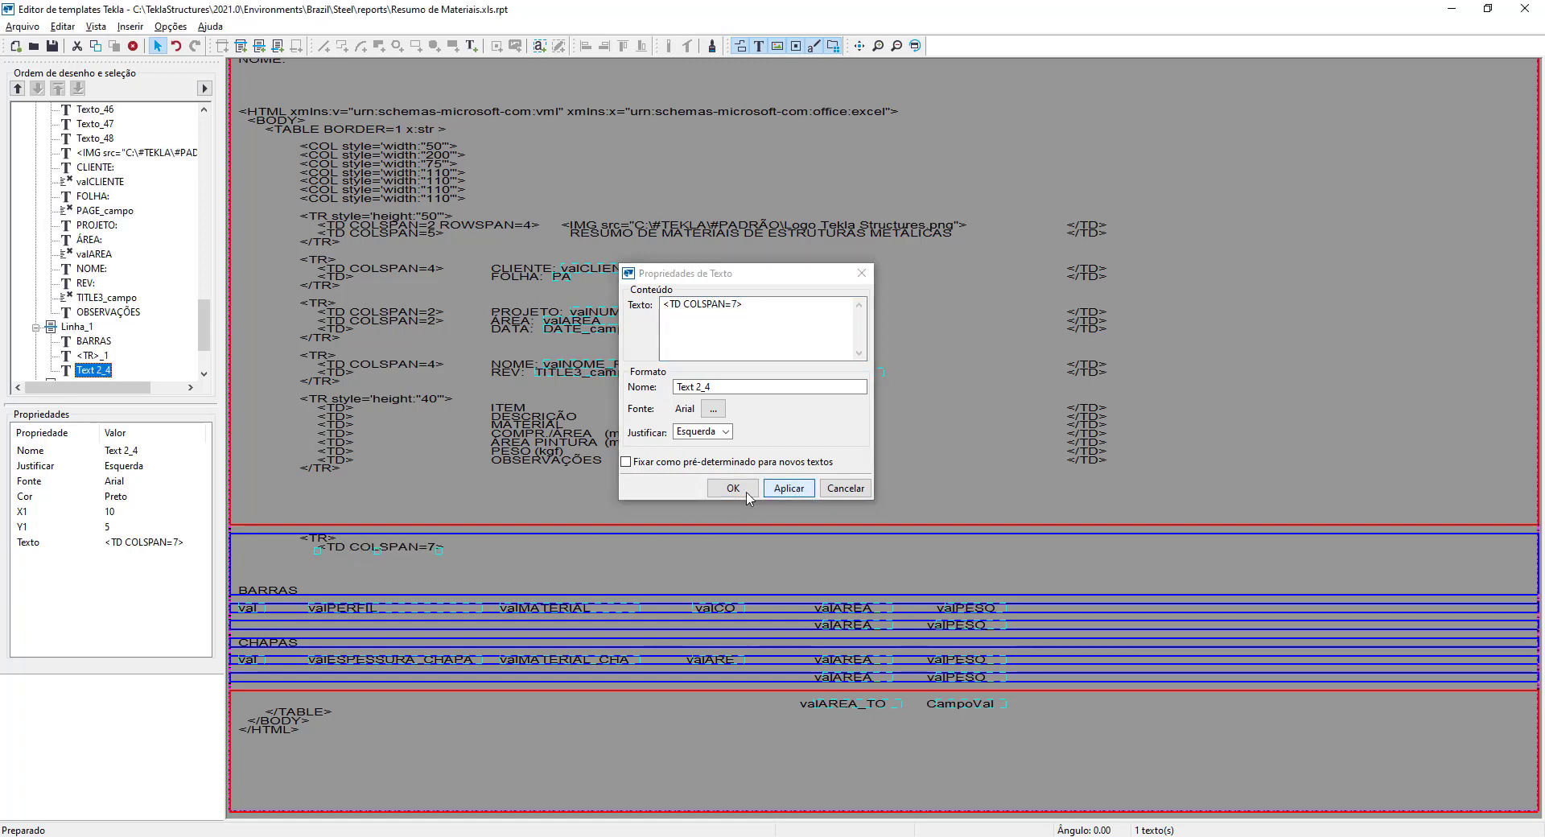
{"action": "left_click", "coordinate": [733, 490]}
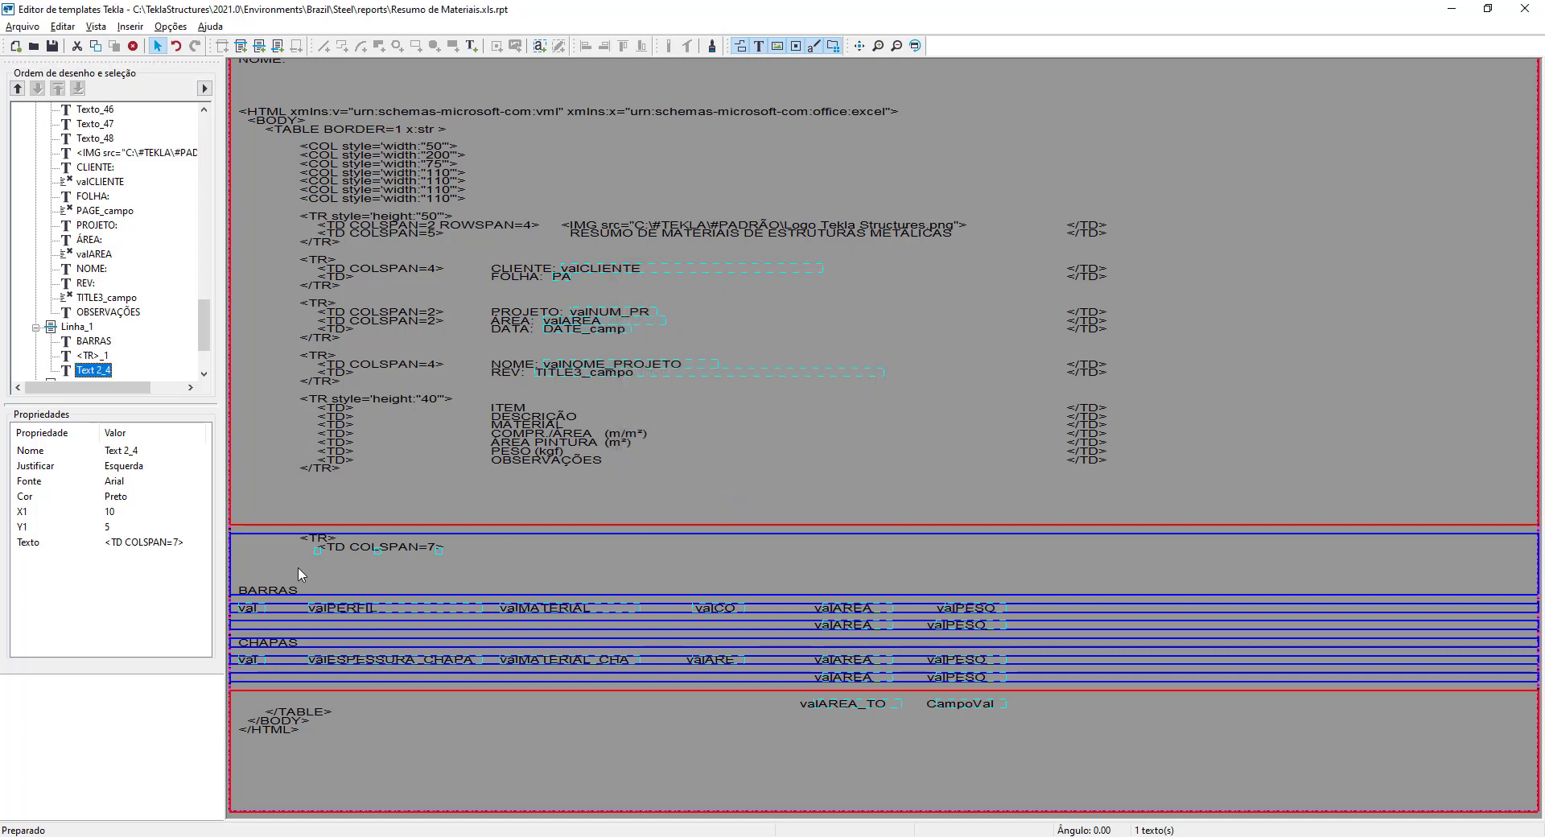
Step: Move the BARRAS text beside <TD COLSPAN=7> and add a closing </TD> text at the end of that line
{"action": "left_click", "coordinate": [268, 590]}
{"action": "left_click_drag", "start_coordinate": [268, 590], "coordinate": [515, 545]}
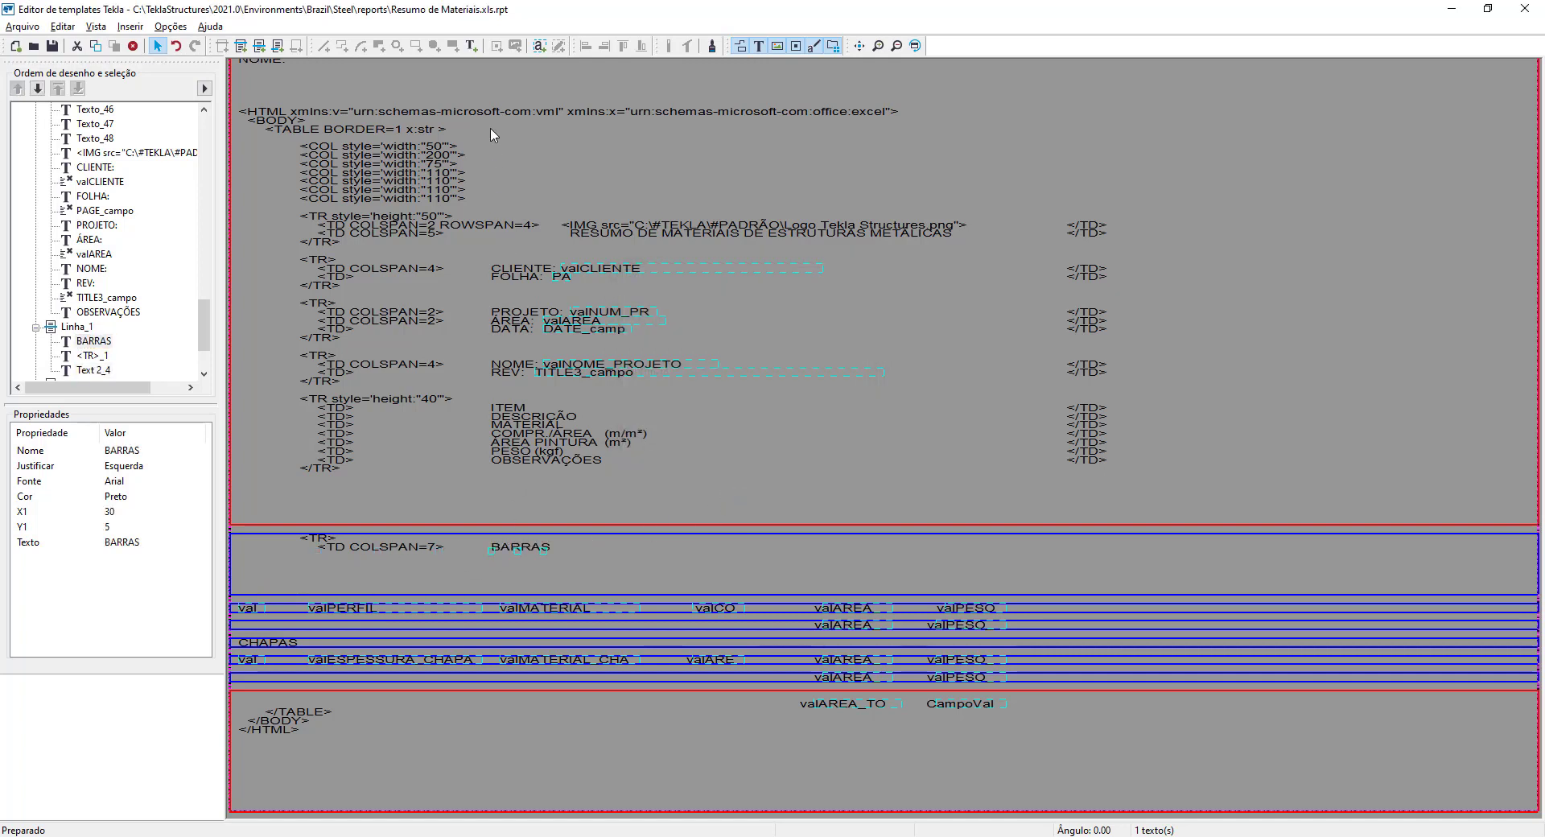
{"action": "left_click", "coordinate": [472, 46]}
{"action": "type", "text": "<"}
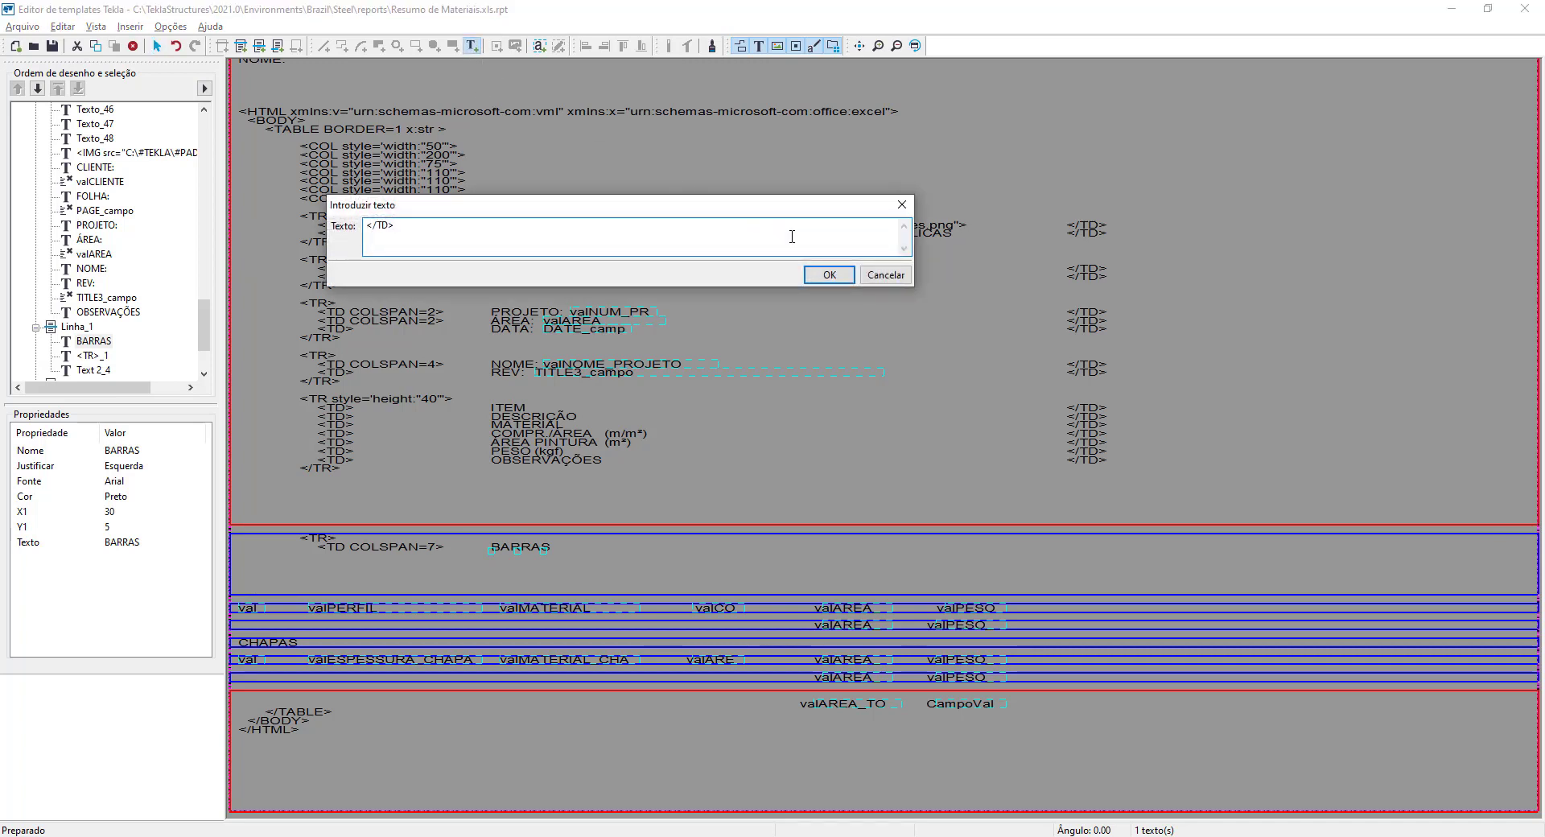
{"action": "type", "text": "/TD>"}
{"action": "left_click", "coordinate": [829, 274]}
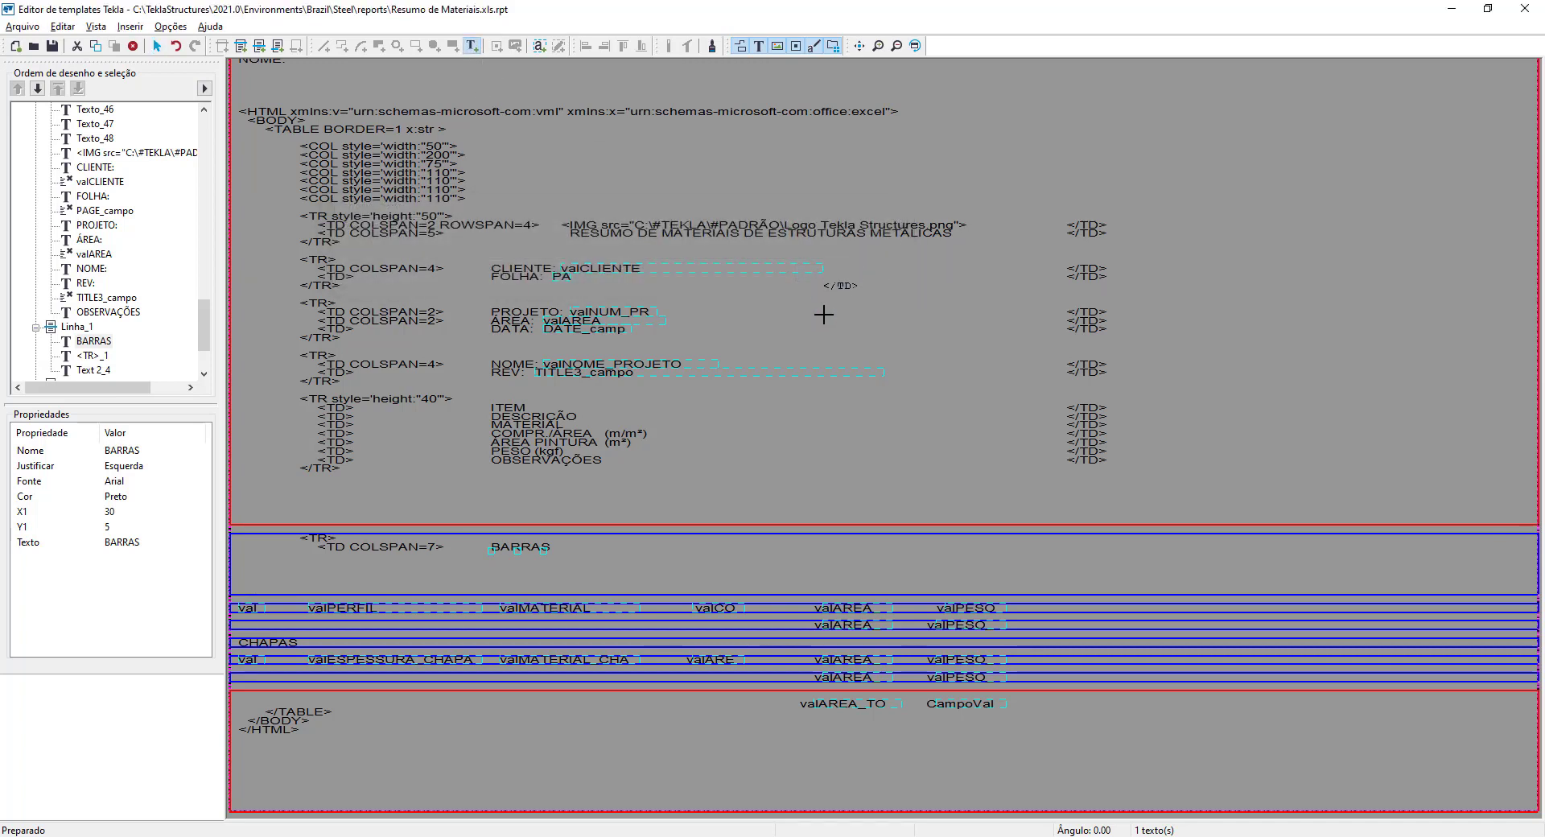
{"action": "left_click", "coordinate": [1070, 545]}
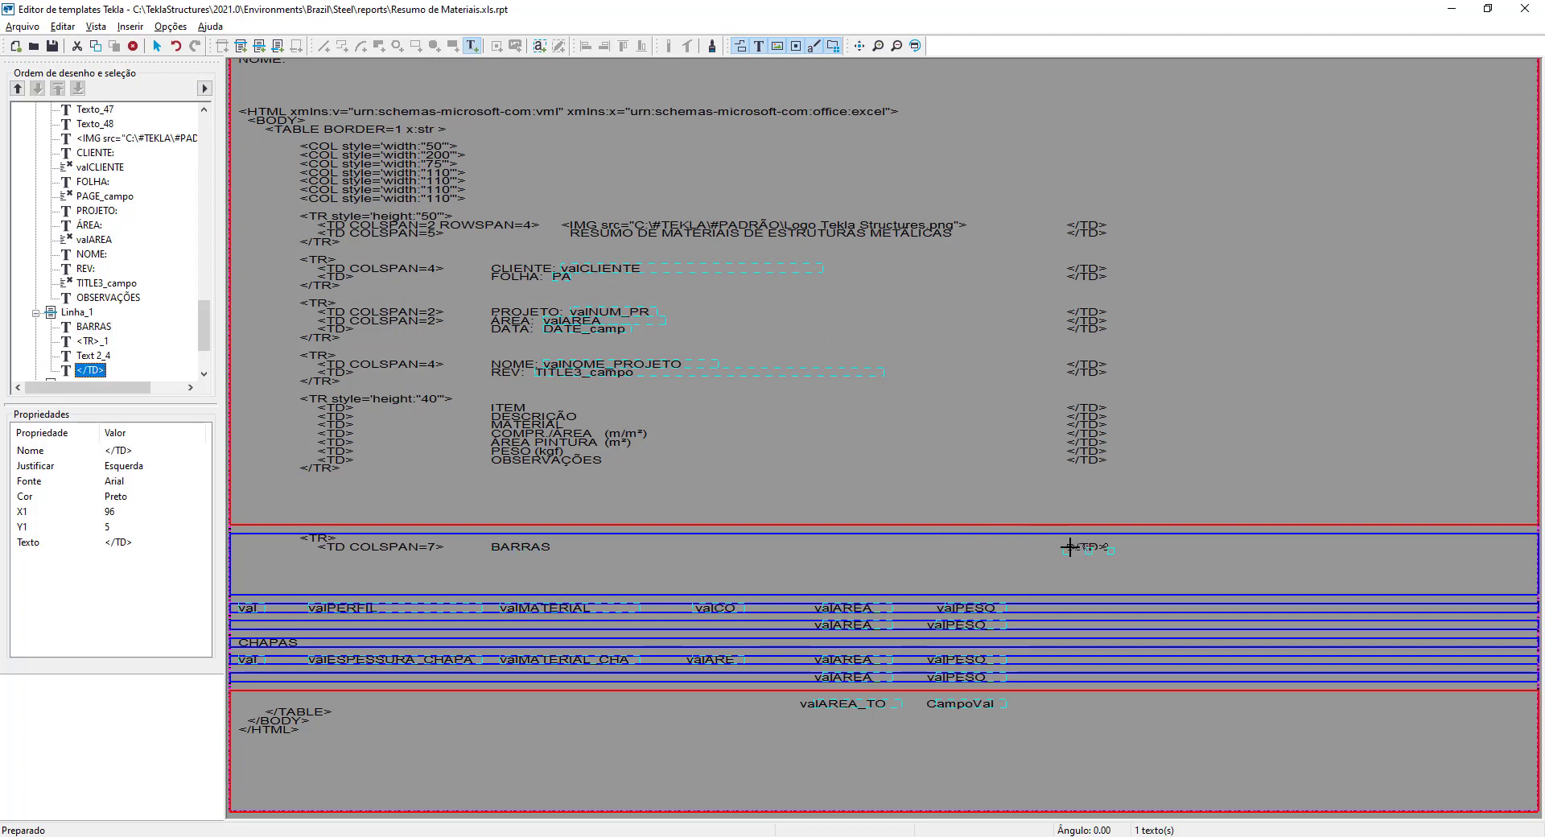
Step: Place a text below the <TD COLSPAN=7> line, aligned with <TR>, and set its content to </TR>
{"action": "left_click", "coordinate": [306, 561]}
{"action": "right_click", "coordinate": [306, 563]}
{"action": "left_click", "coordinate": [342, 275]}
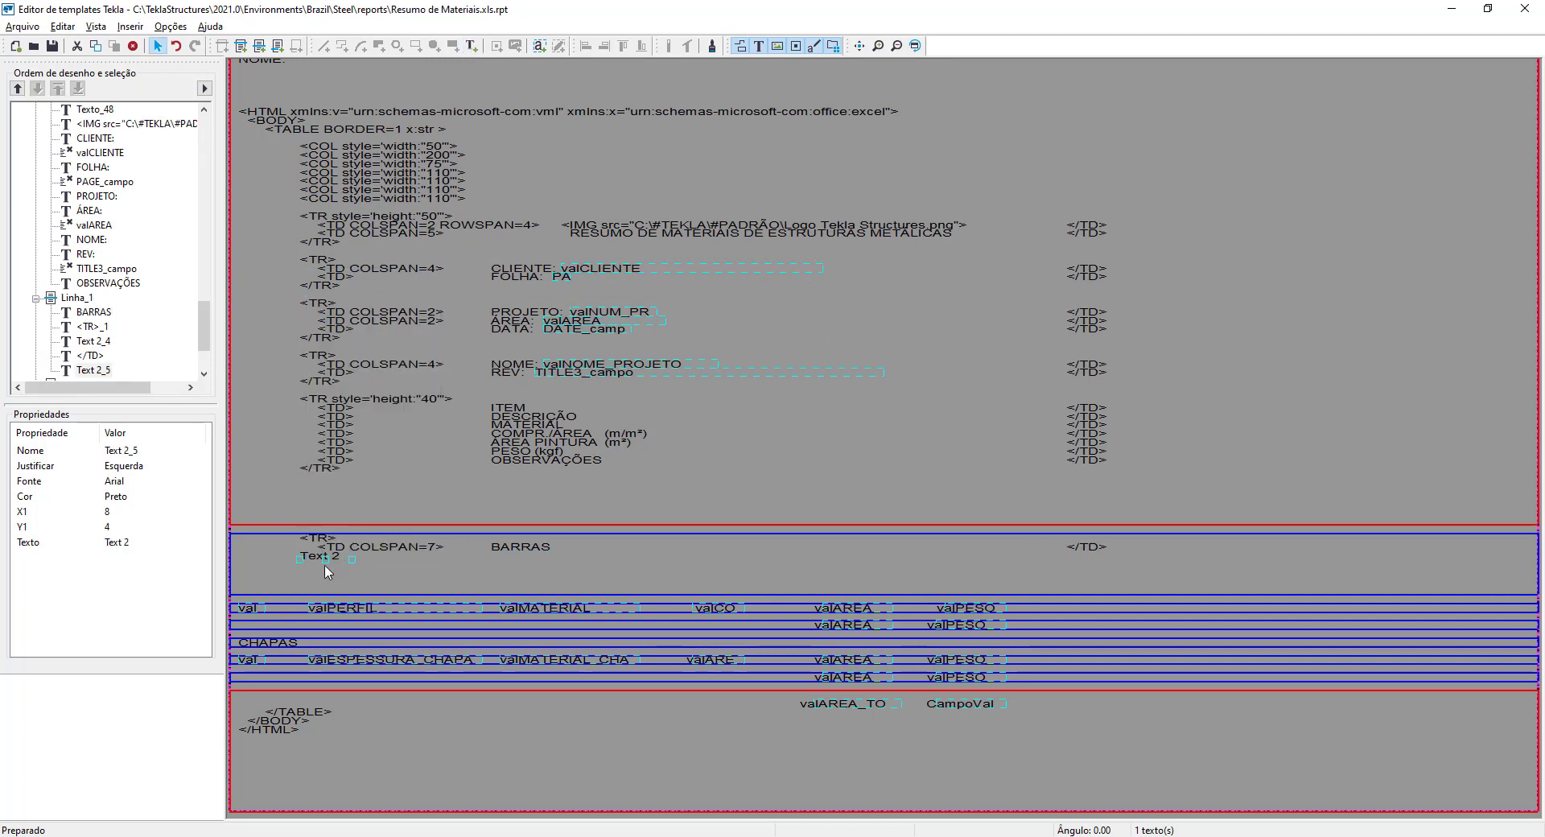
{"action": "double_click", "coordinate": [320, 563]}
{"action": "type", "text": "</TR>"}
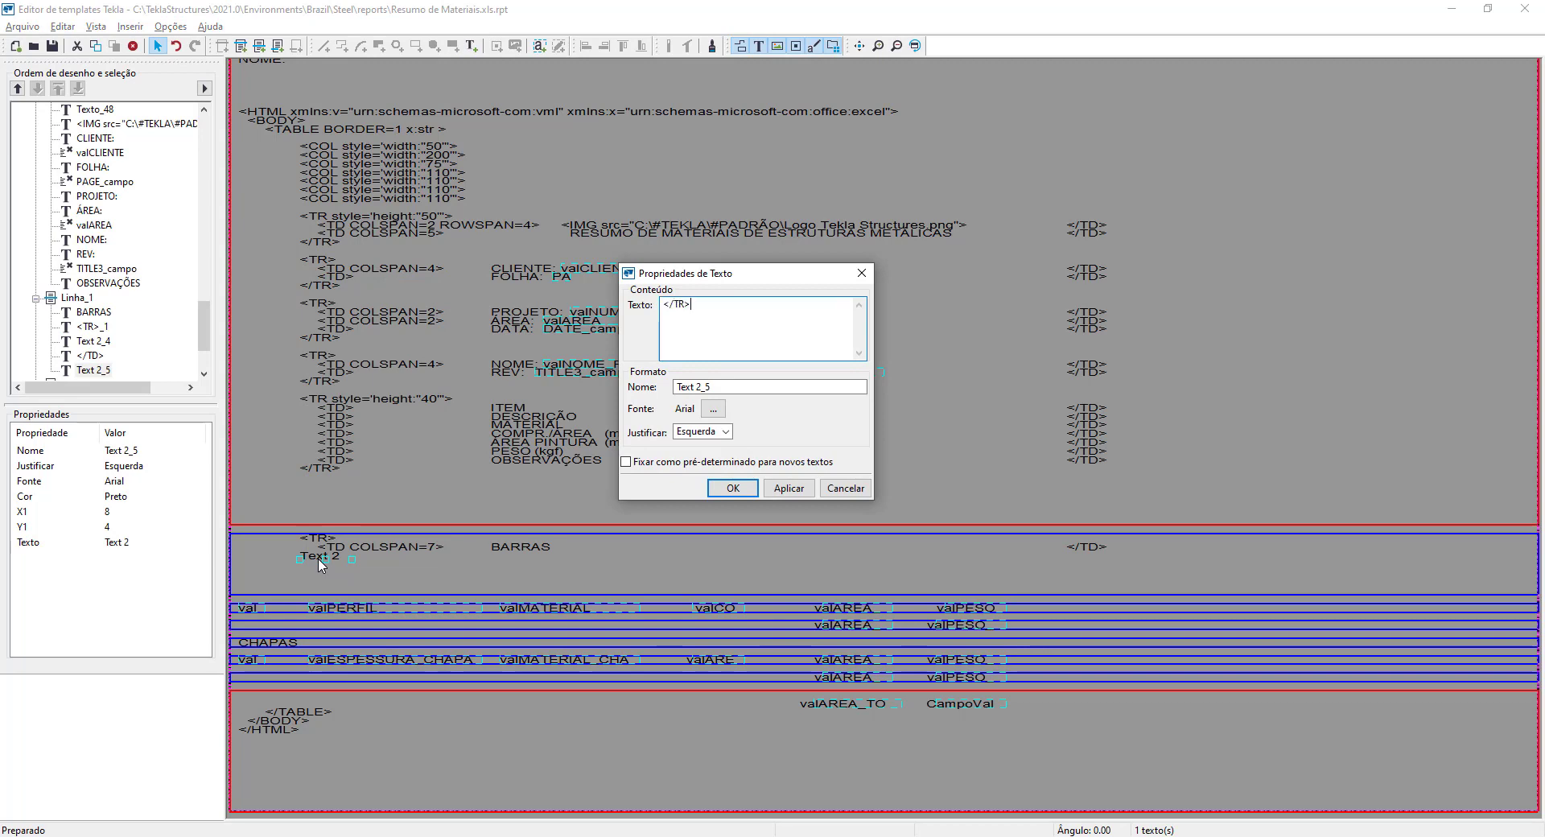
{"action": "left_click", "coordinate": [788, 489]}
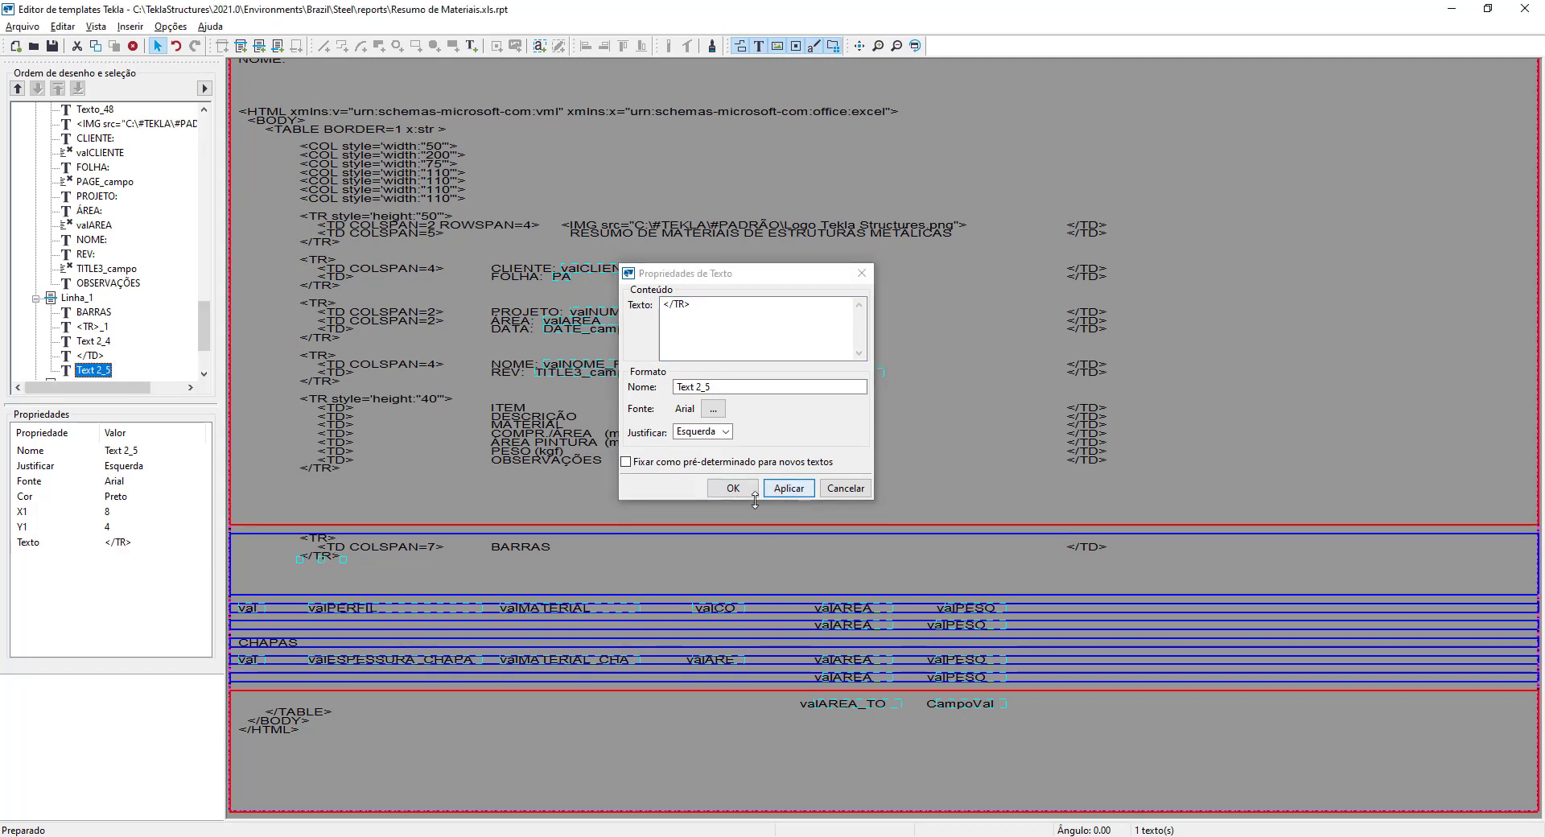
{"action": "left_click", "coordinate": [733, 489]}
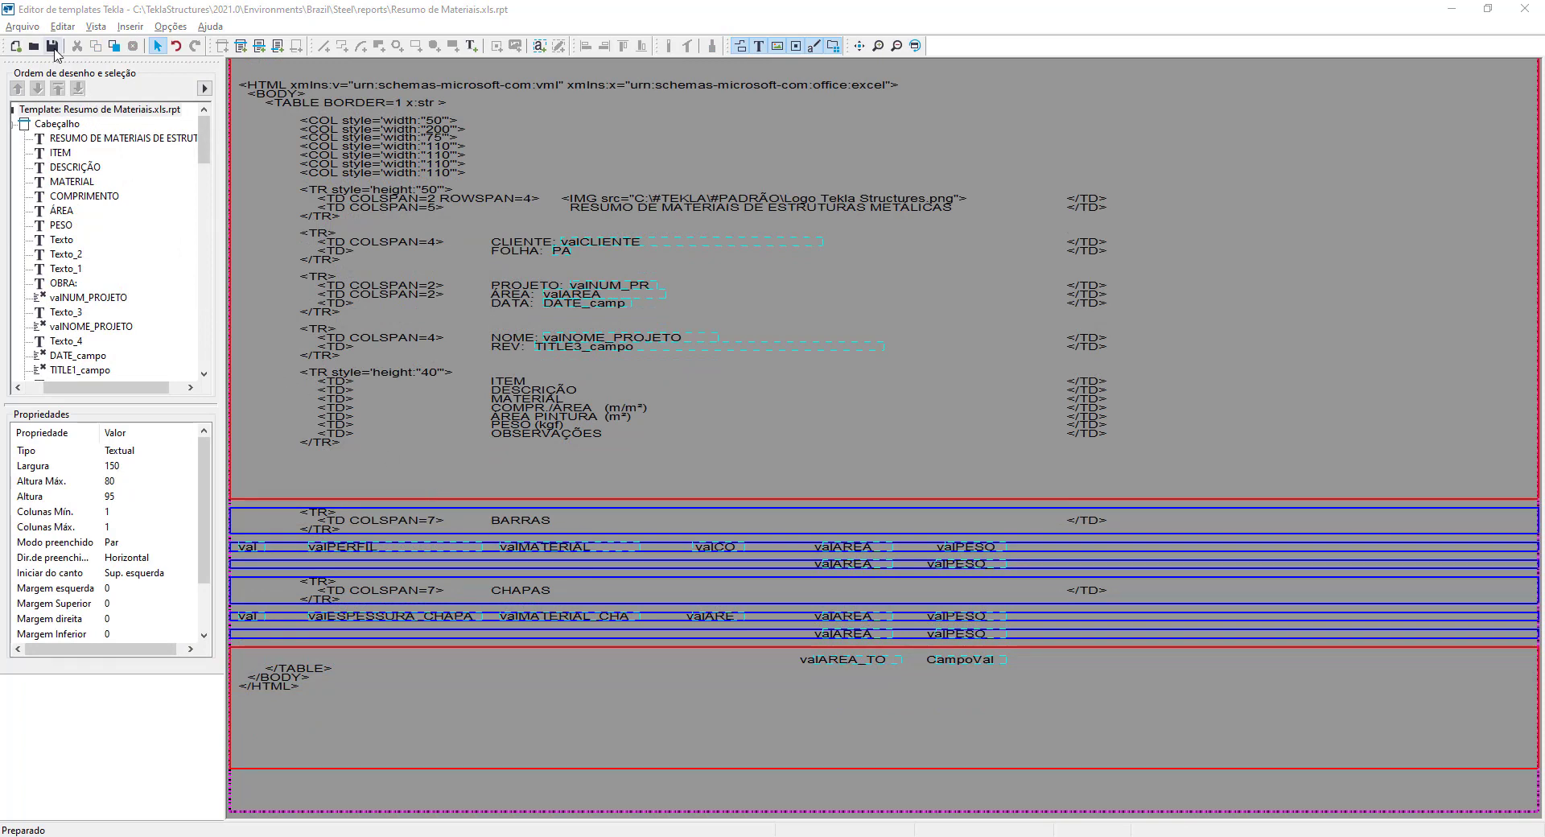
Step: Save the report template, switch to Tekla Structures and open the options of the report lists
{"action": "left_click", "coordinate": [53, 47]}
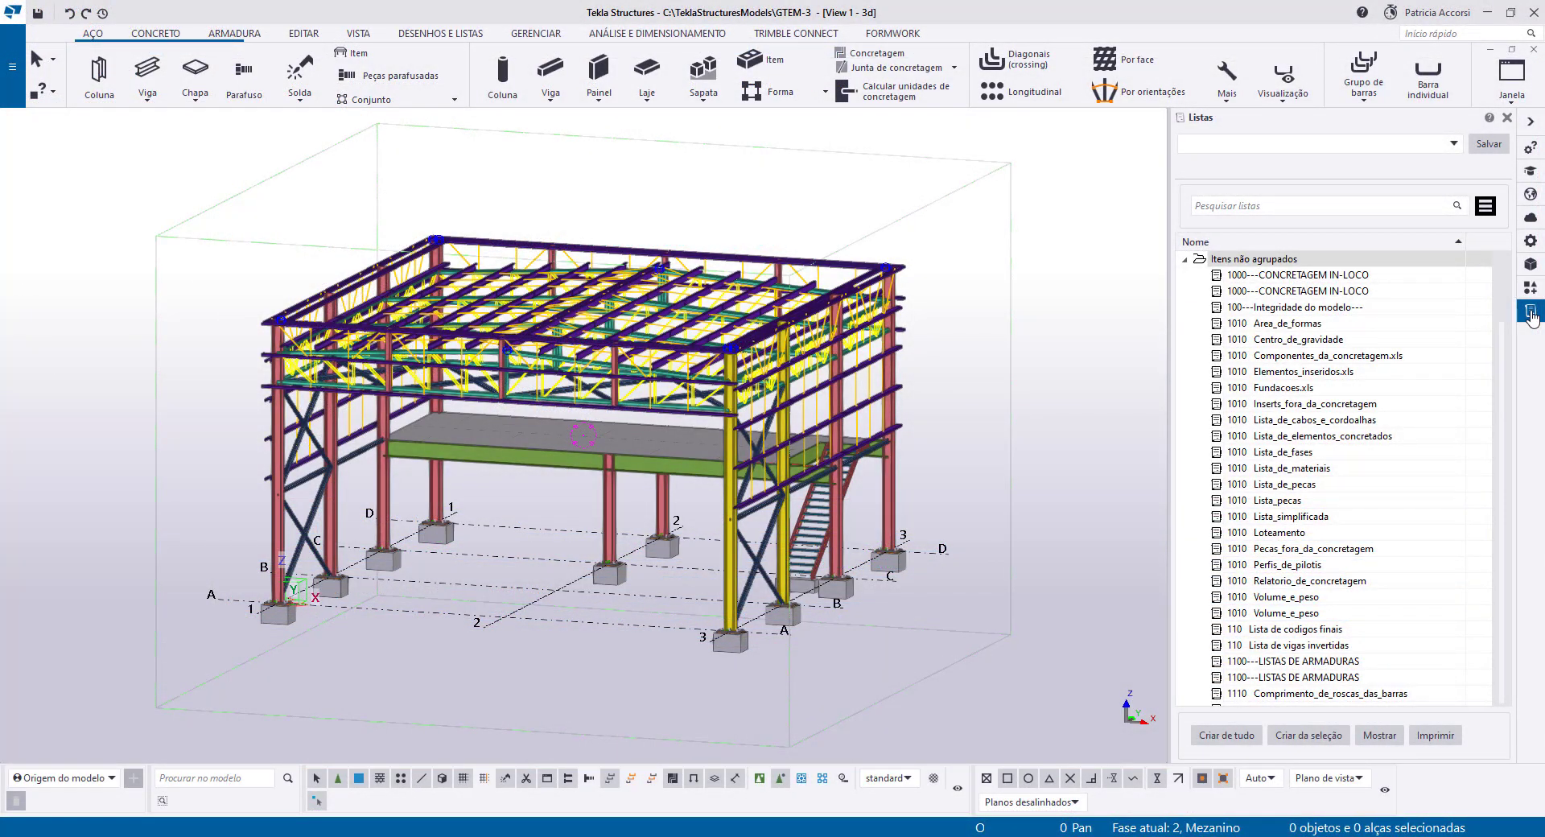
{"action": "left_click", "coordinate": [1485, 207]}
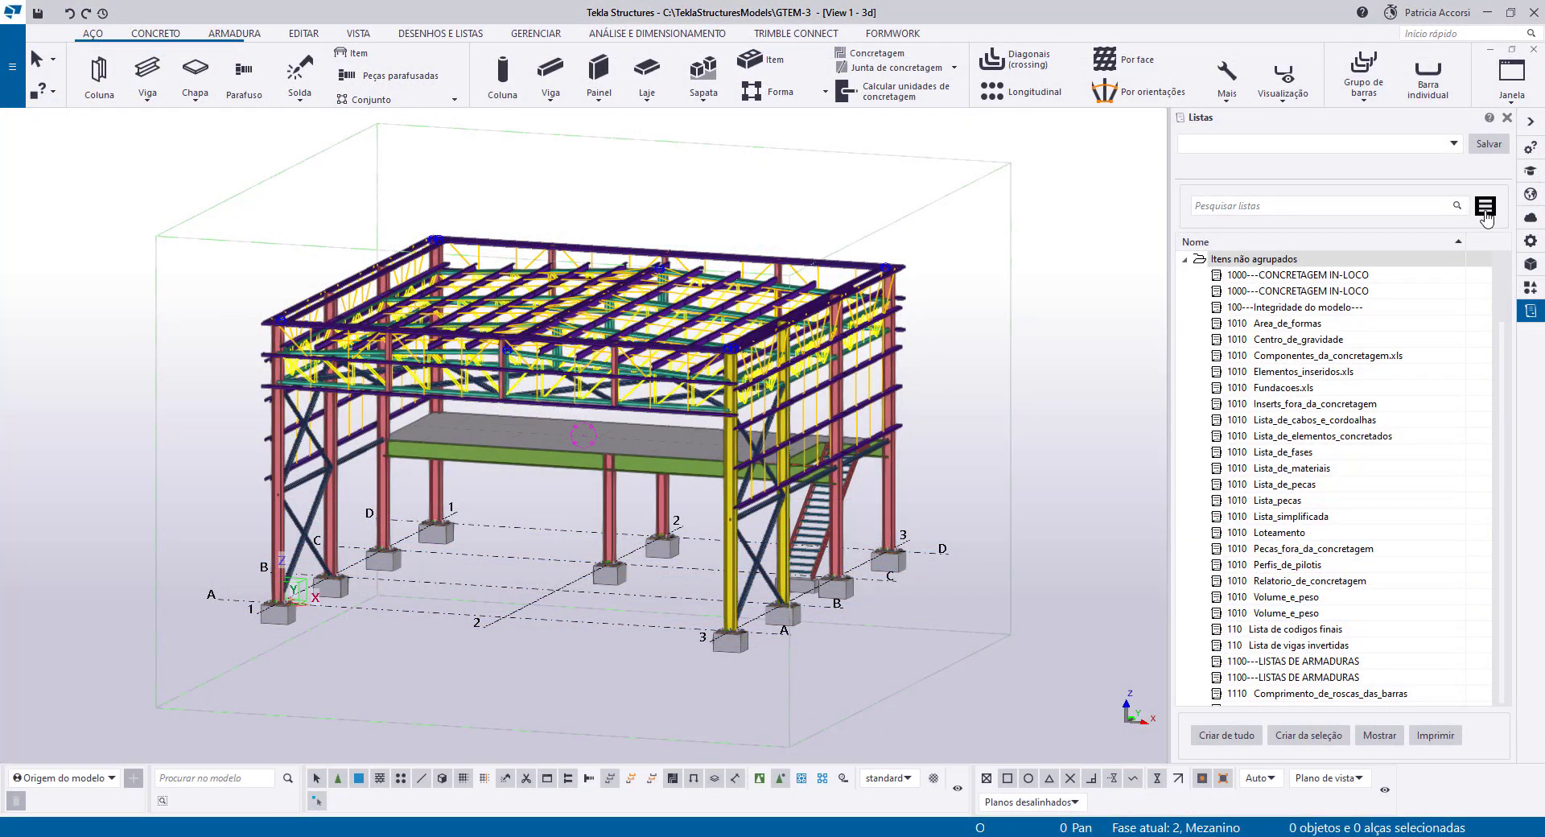
{"action": "left_click", "coordinate": [1487, 219]}
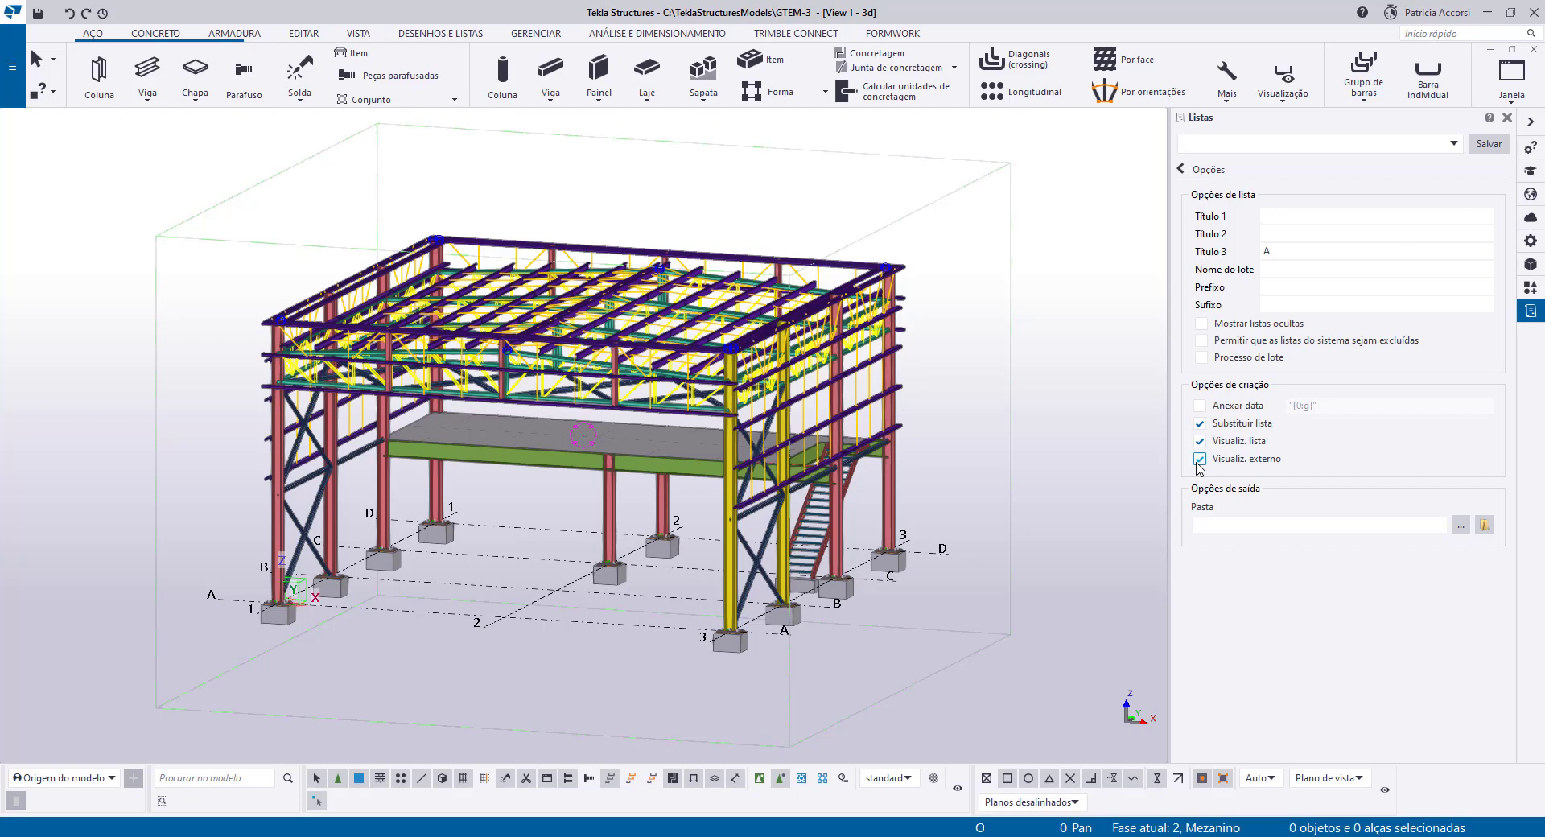
Step: Return from the options to the report list and create the Resumo de Materiais.xls report for the whole model
{"action": "left_click", "coordinate": [1181, 168]}
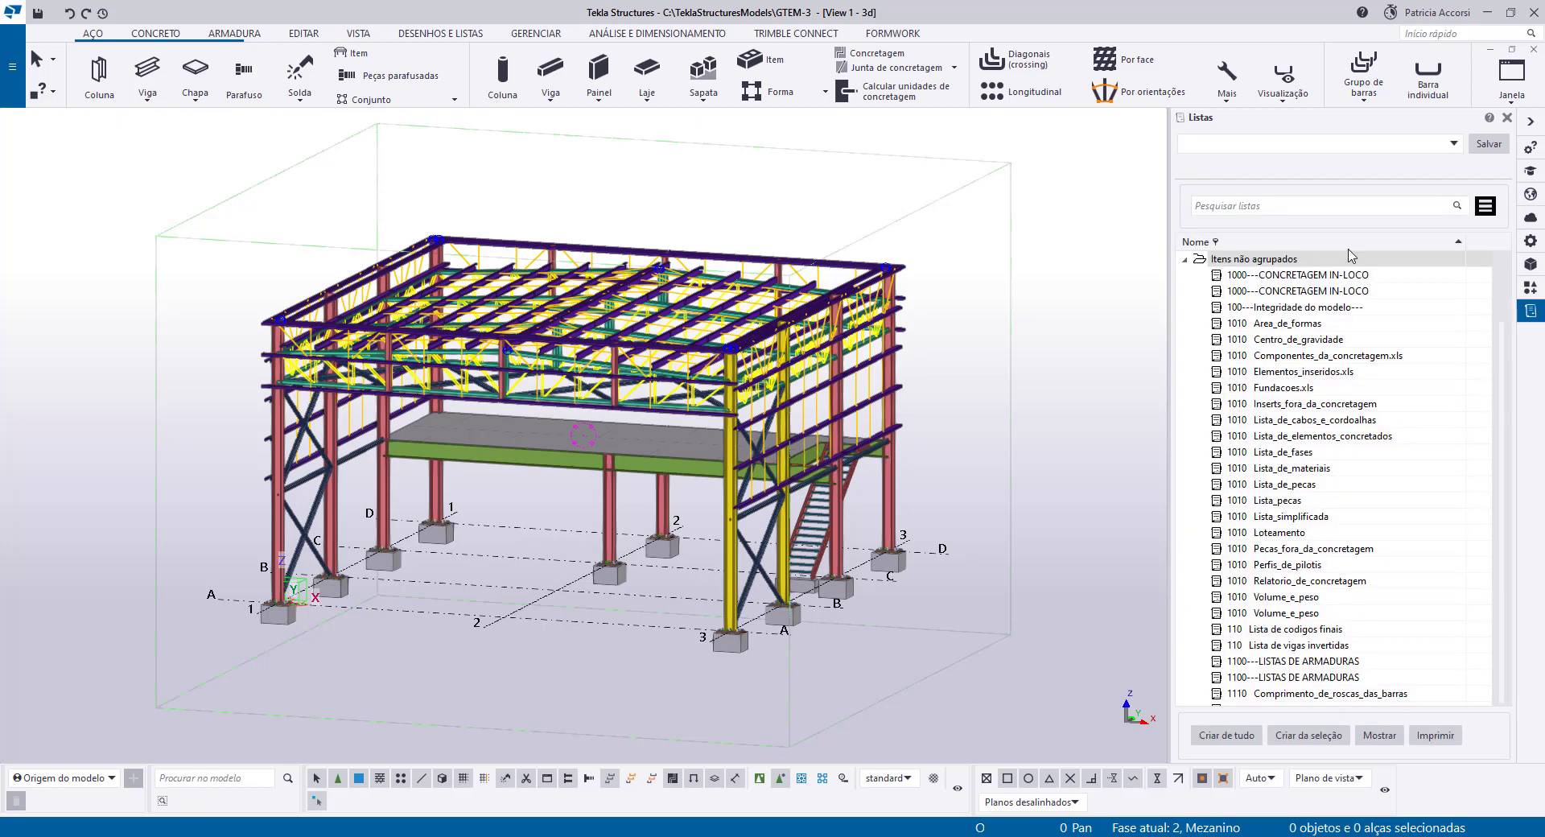
{"action": "left_click_drag", "start_coordinate": [1502, 297], "coordinate": [1497, 686]}
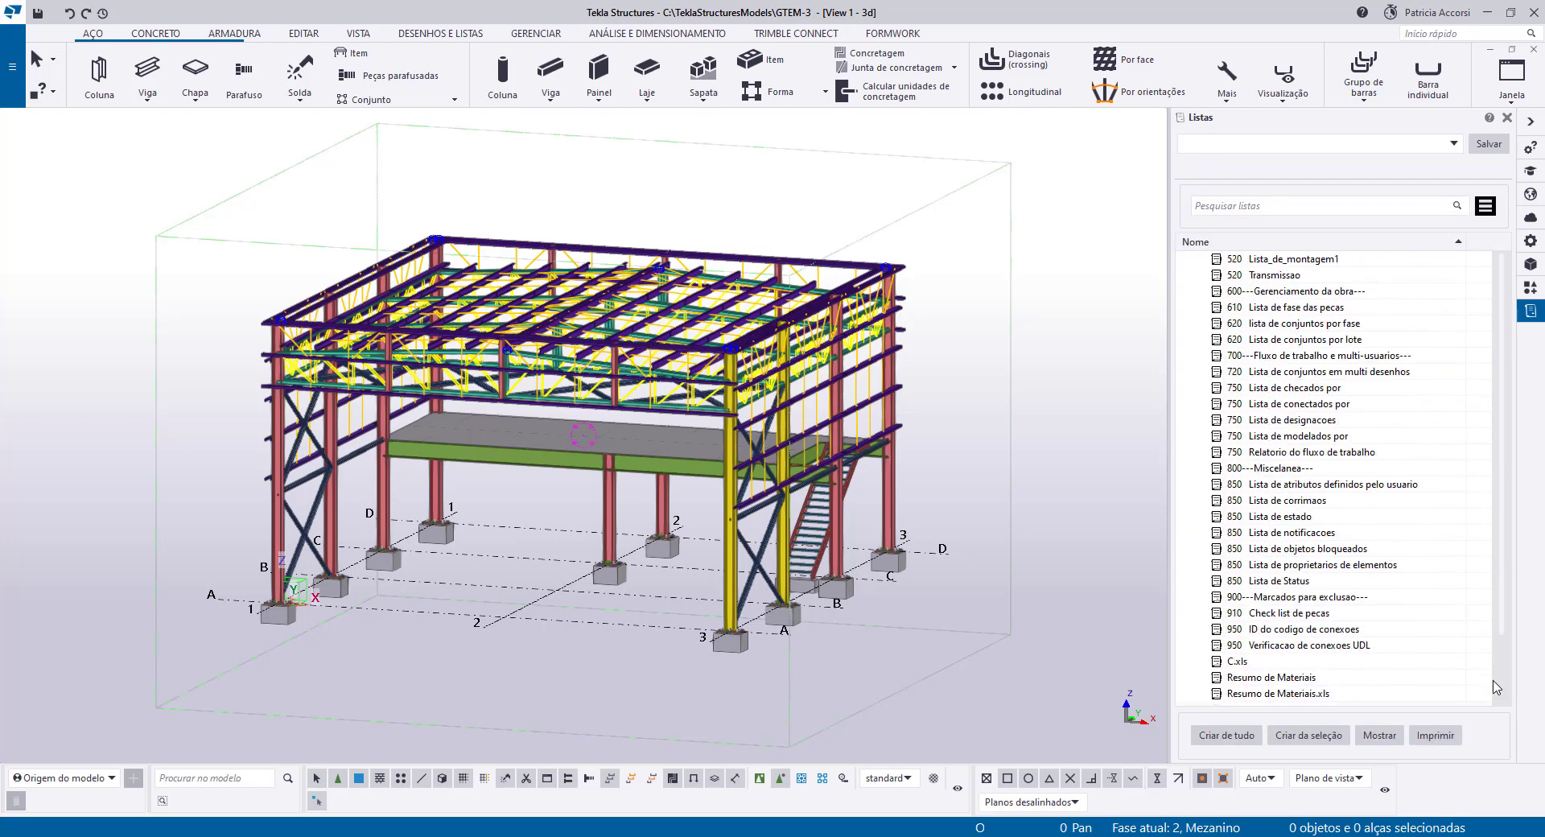
{"action": "left_click", "coordinate": [1296, 697]}
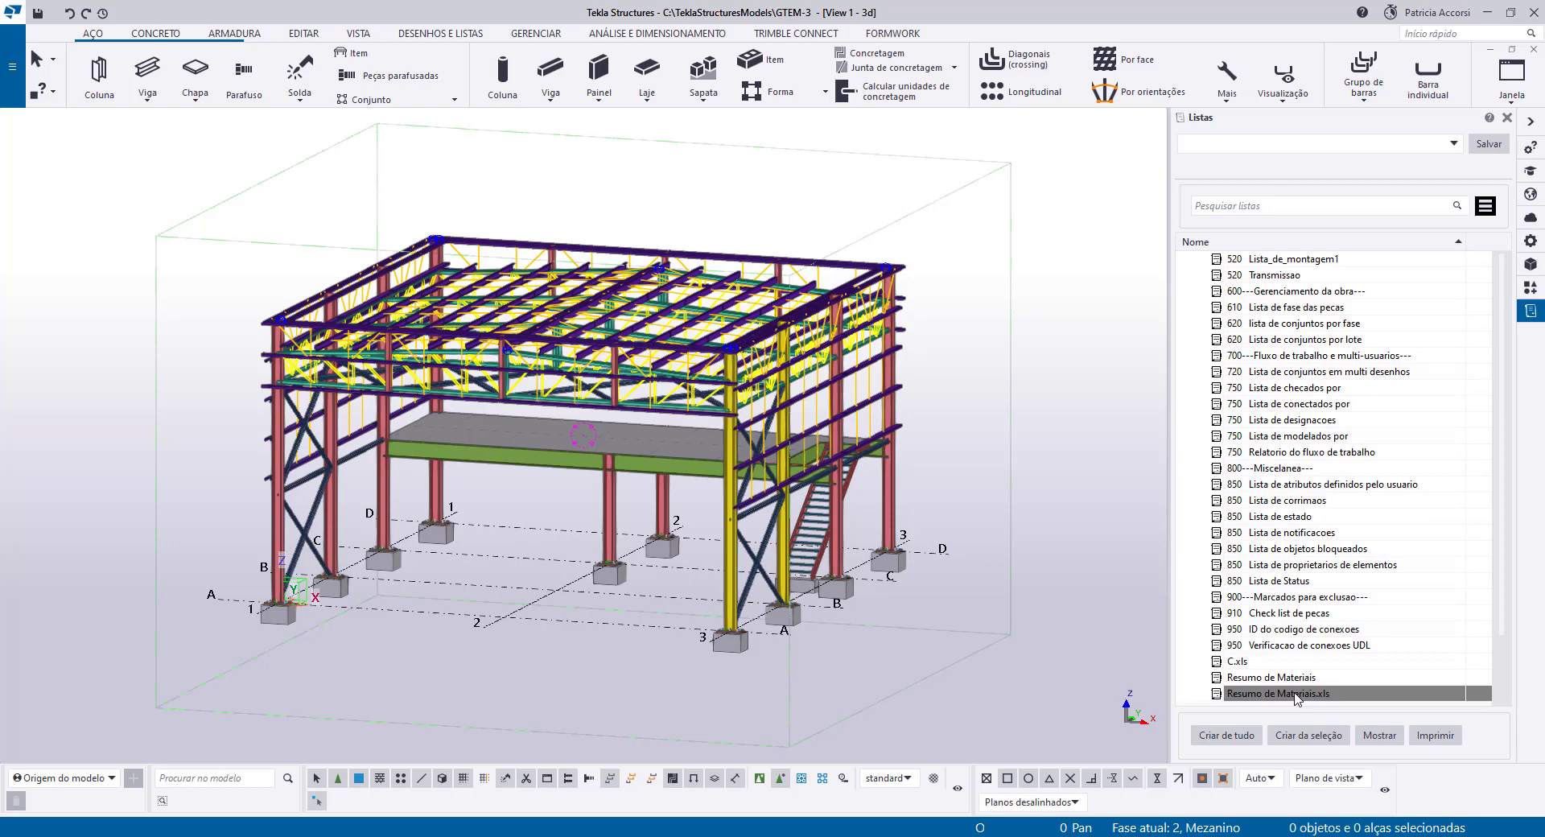
{"action": "left_click", "coordinate": [1225, 735]}
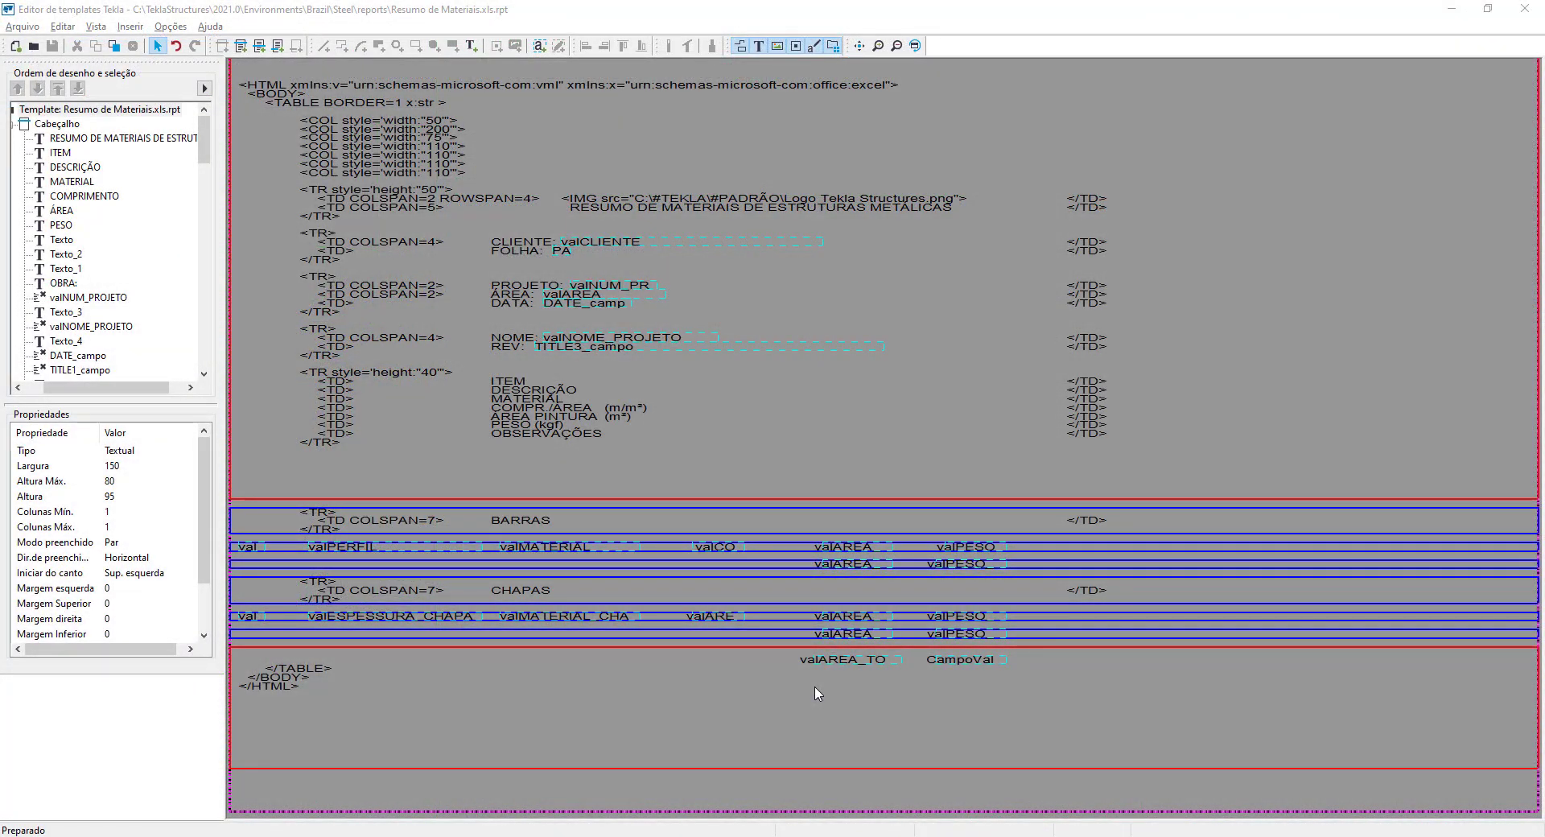
Step: In the template editor, increase the PERFIL row's height to 17 and copy the column-heading block's <TR>, <TD>, </TD> and </TR> tags into it
{"action": "left_click", "coordinate": [789, 553]}
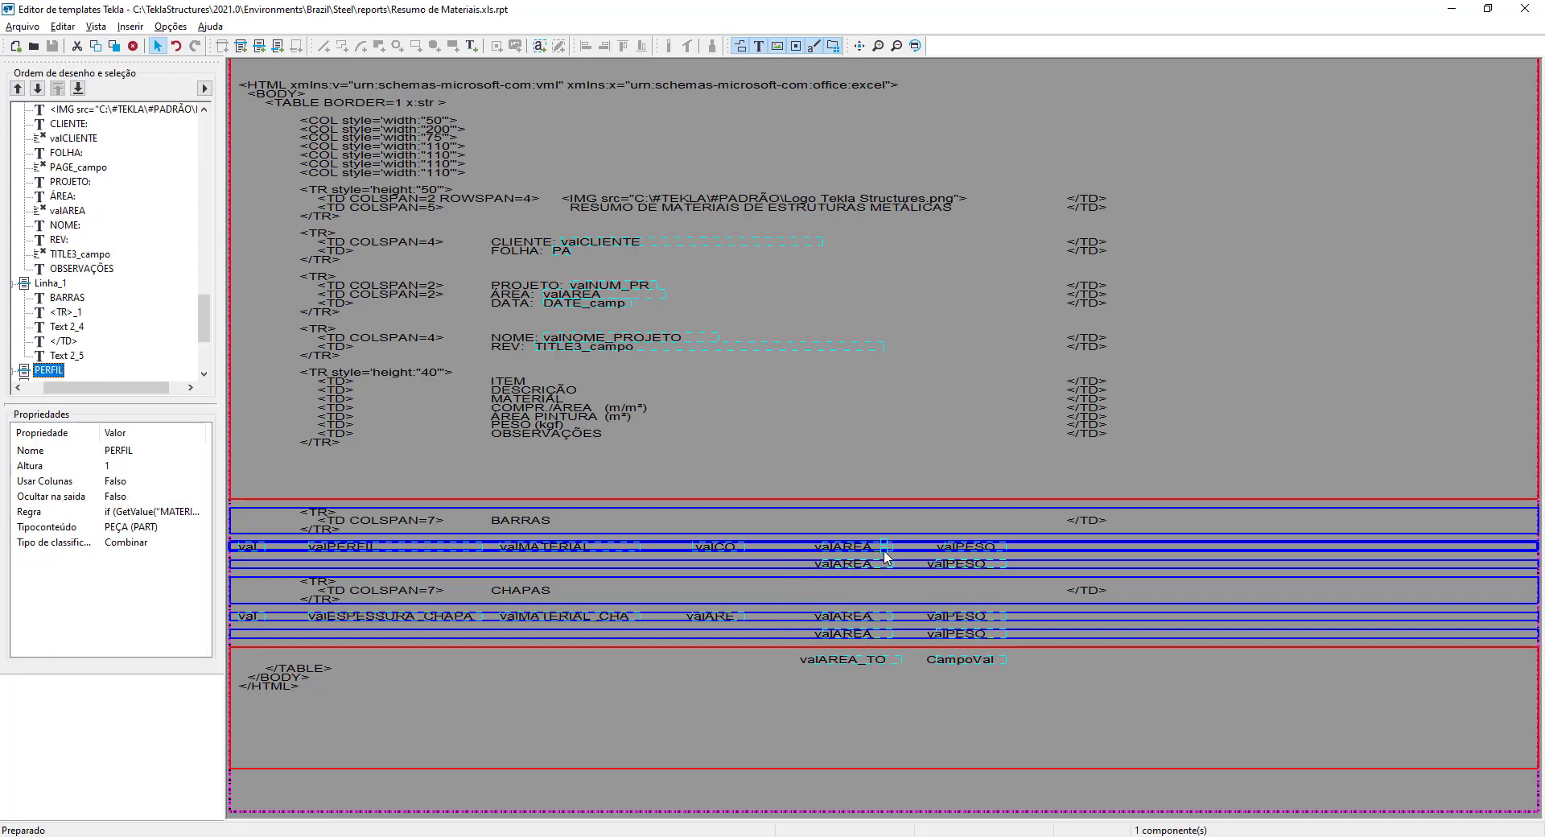
{"action": "left_click_drag", "start_coordinate": [885, 554], "coordinate": [894, 686]}
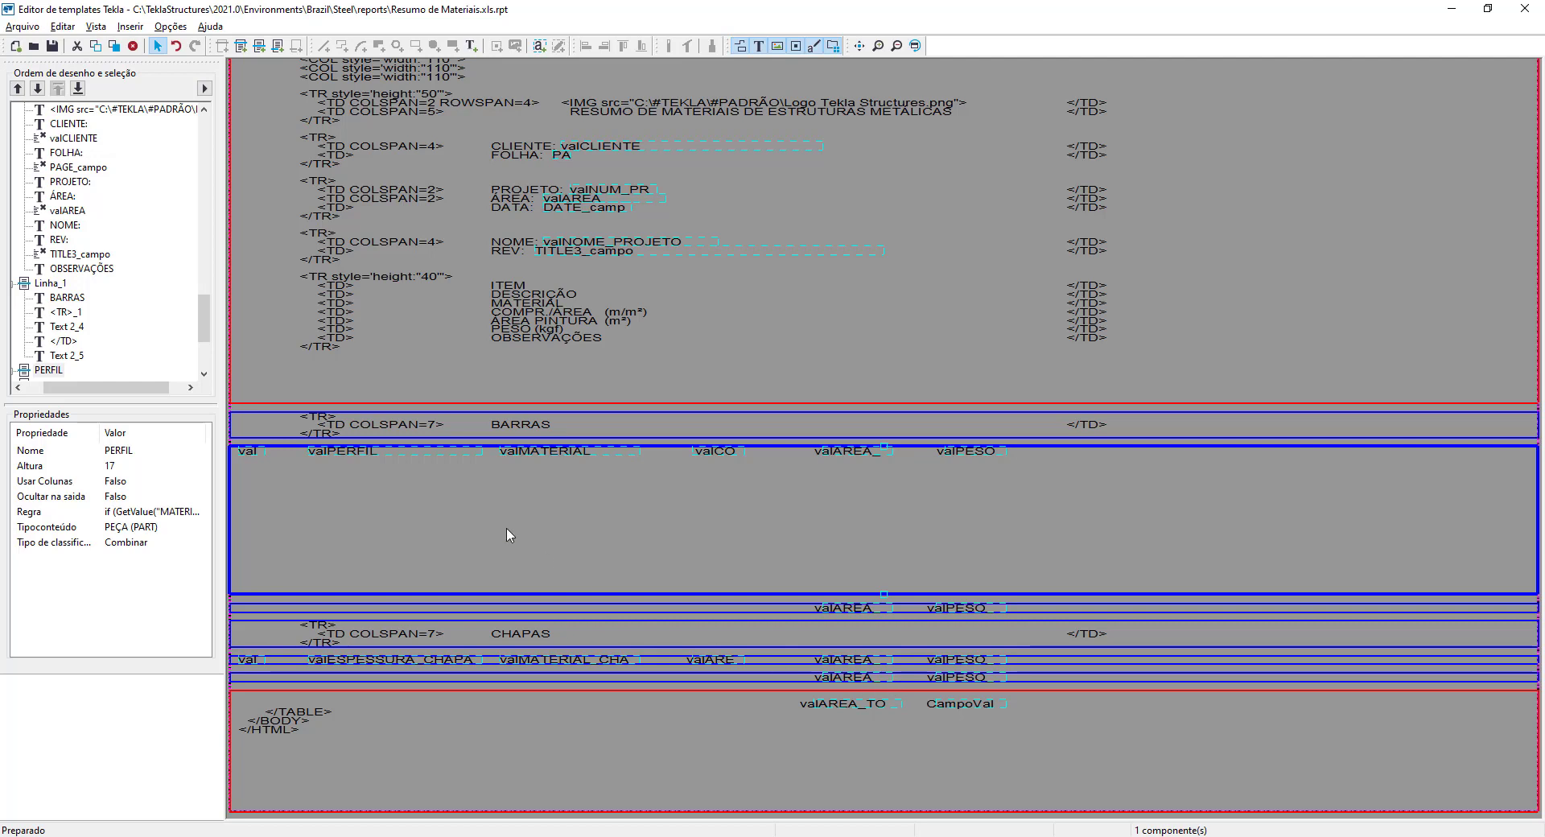
{"action": "left_click", "coordinate": [319, 280]}
{"action": "left_click_drag", "start_coordinate": [287, 271], "coordinate": [375, 378]}
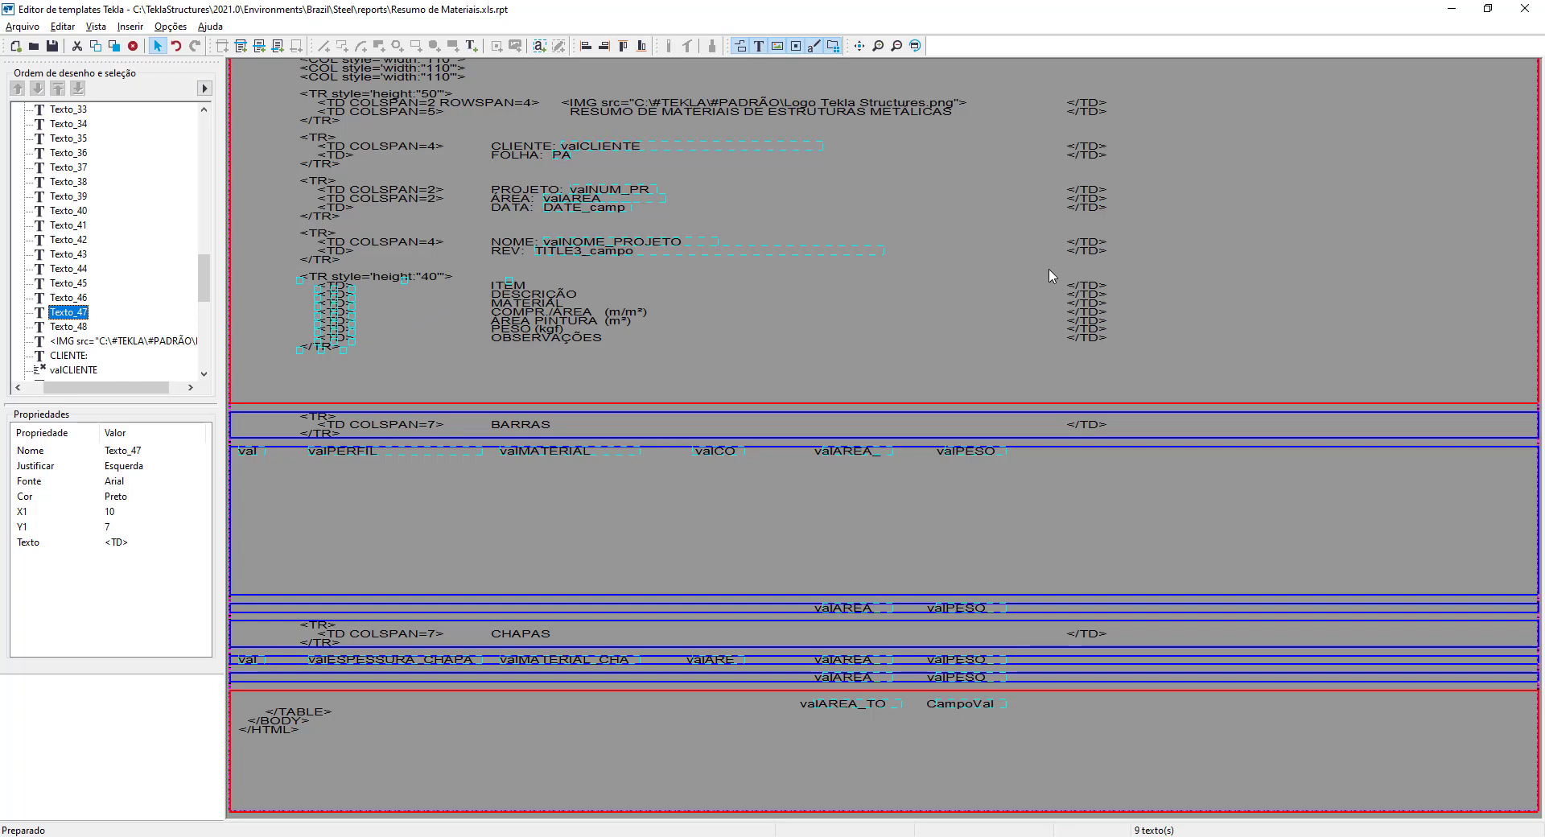
{"action": "left_click_drag", "start_coordinate": [1050, 274], "coordinate": [1116, 357], "text": "shift"}
{"action": "right_click", "coordinate": [1110, 342]}
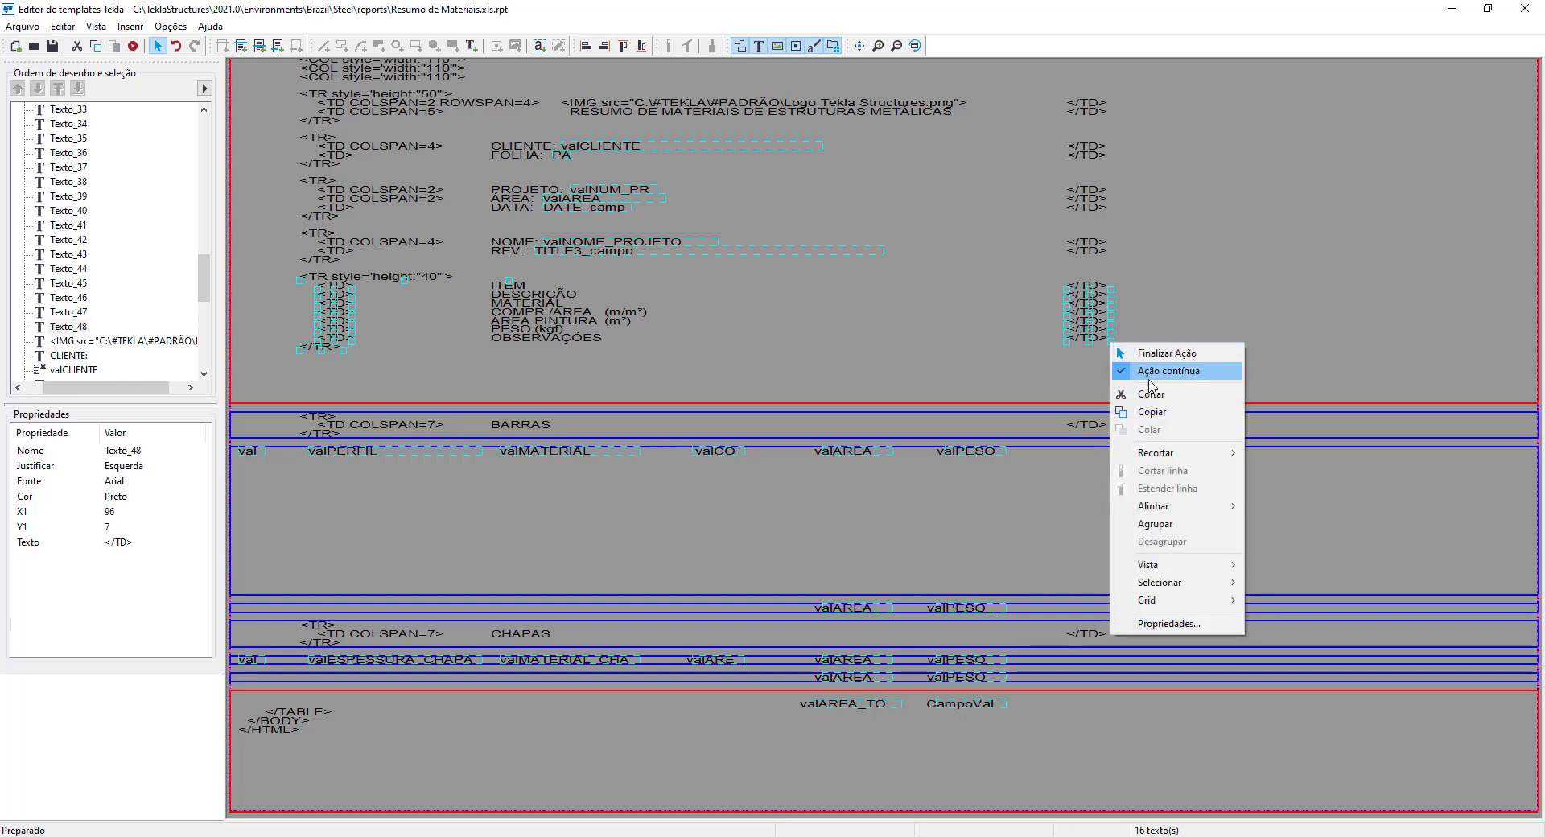
{"action": "left_click", "coordinate": [1151, 409]}
{"action": "right_click", "coordinate": [303, 471]}
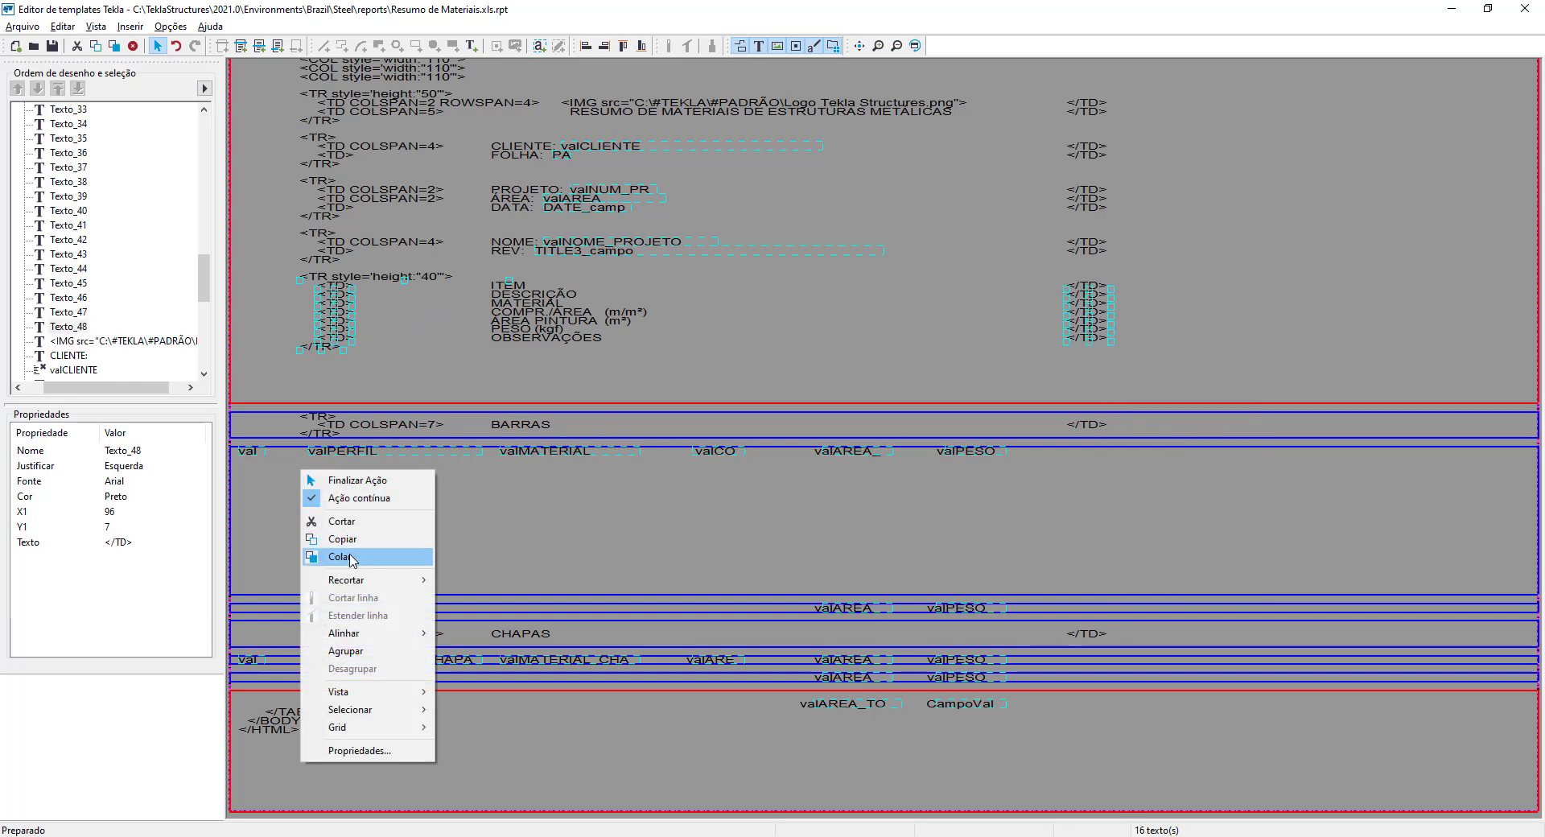
{"action": "left_click", "coordinate": [340, 556]}
{"action": "left_click", "coordinate": [296, 543]}
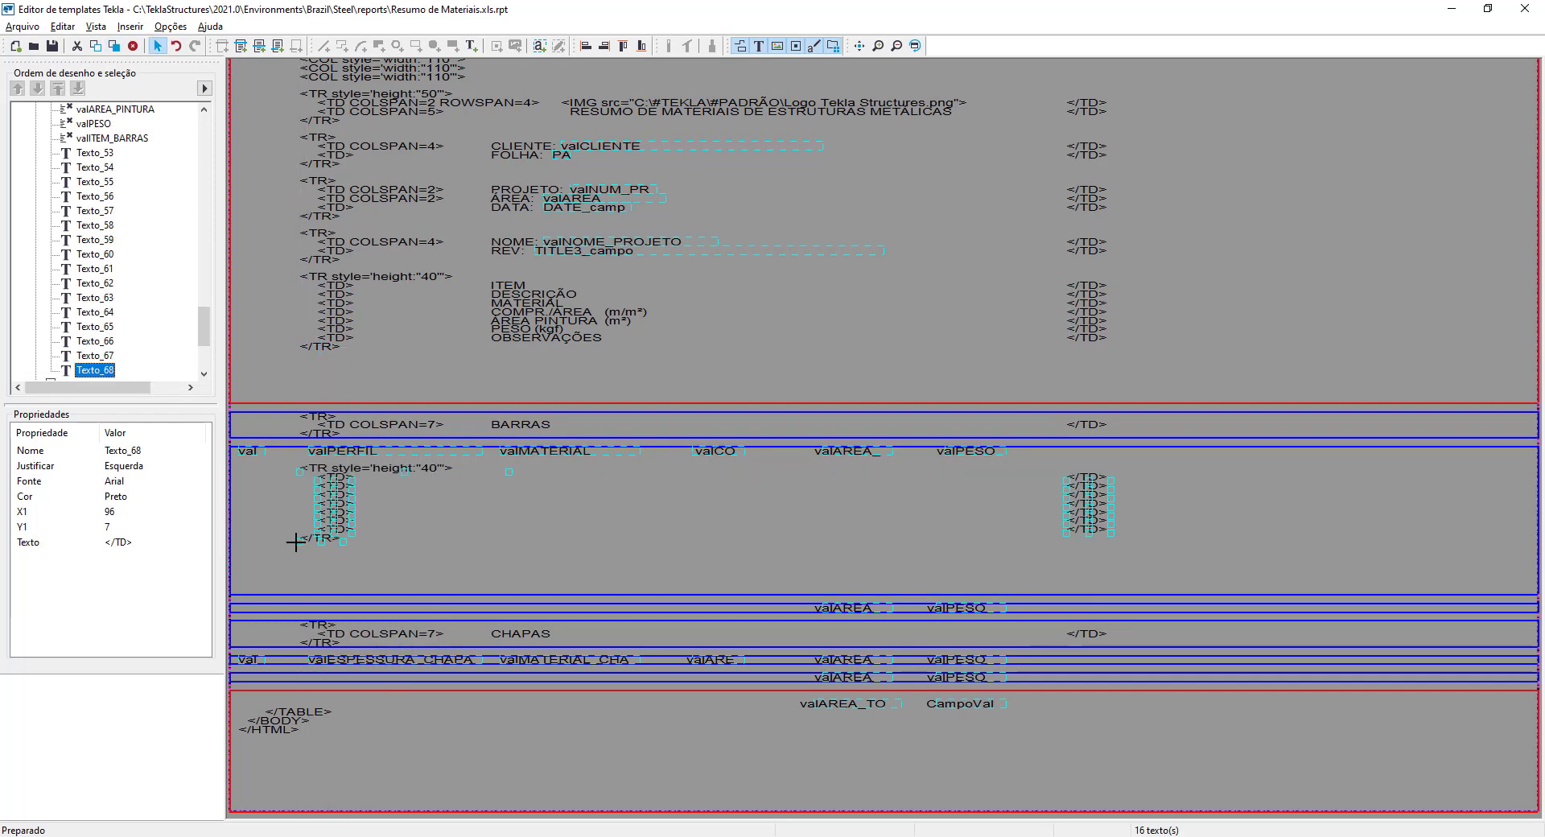
{"action": "left_click", "coordinate": [316, 567]}
Step: Change the PERFIL row's opening tag to <TR style='height:"20"'> and move the item and profile value fields beside the first two <TD> tags
{"action": "double_click", "coordinate": [425, 471]}
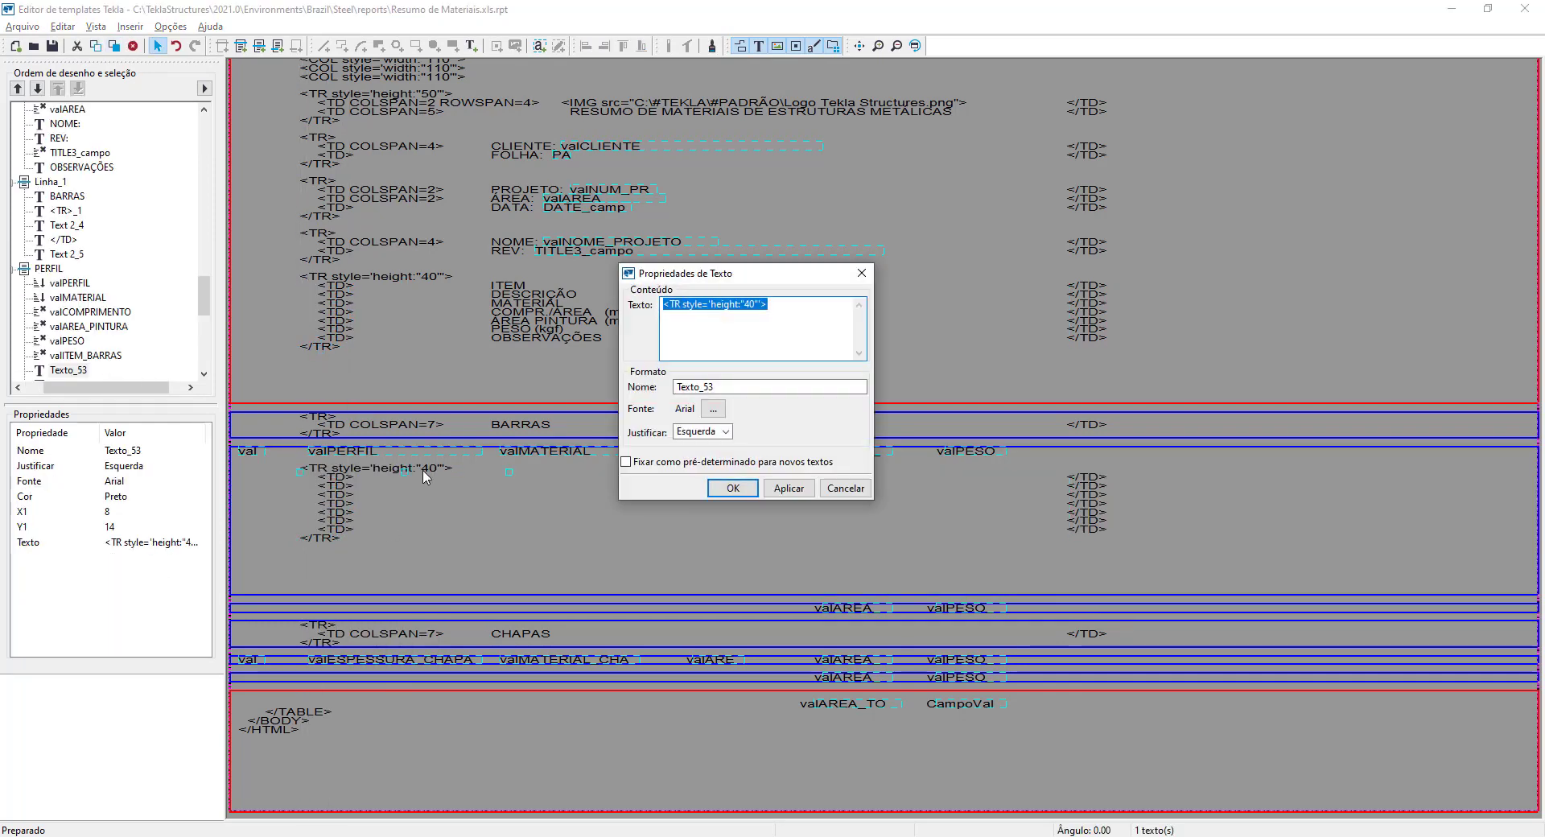
{"action": "key", "text": "End"}
{"action": "key", "text": "BackSpace"}
{"action": "type", "text": "2"}
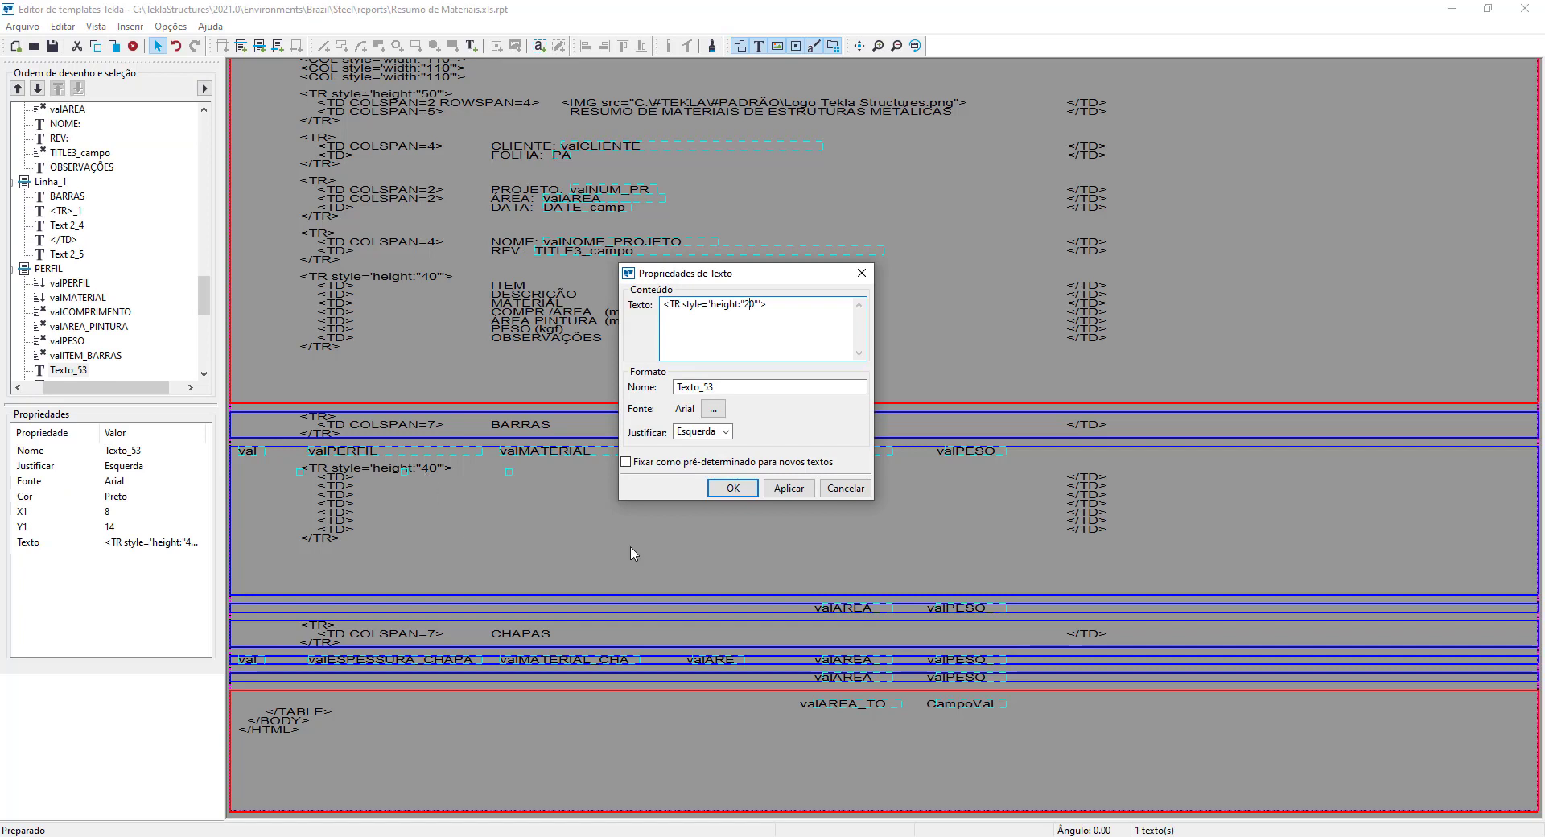
{"action": "left_click", "coordinate": [789, 488]}
{"action": "left_click", "coordinate": [733, 488]}
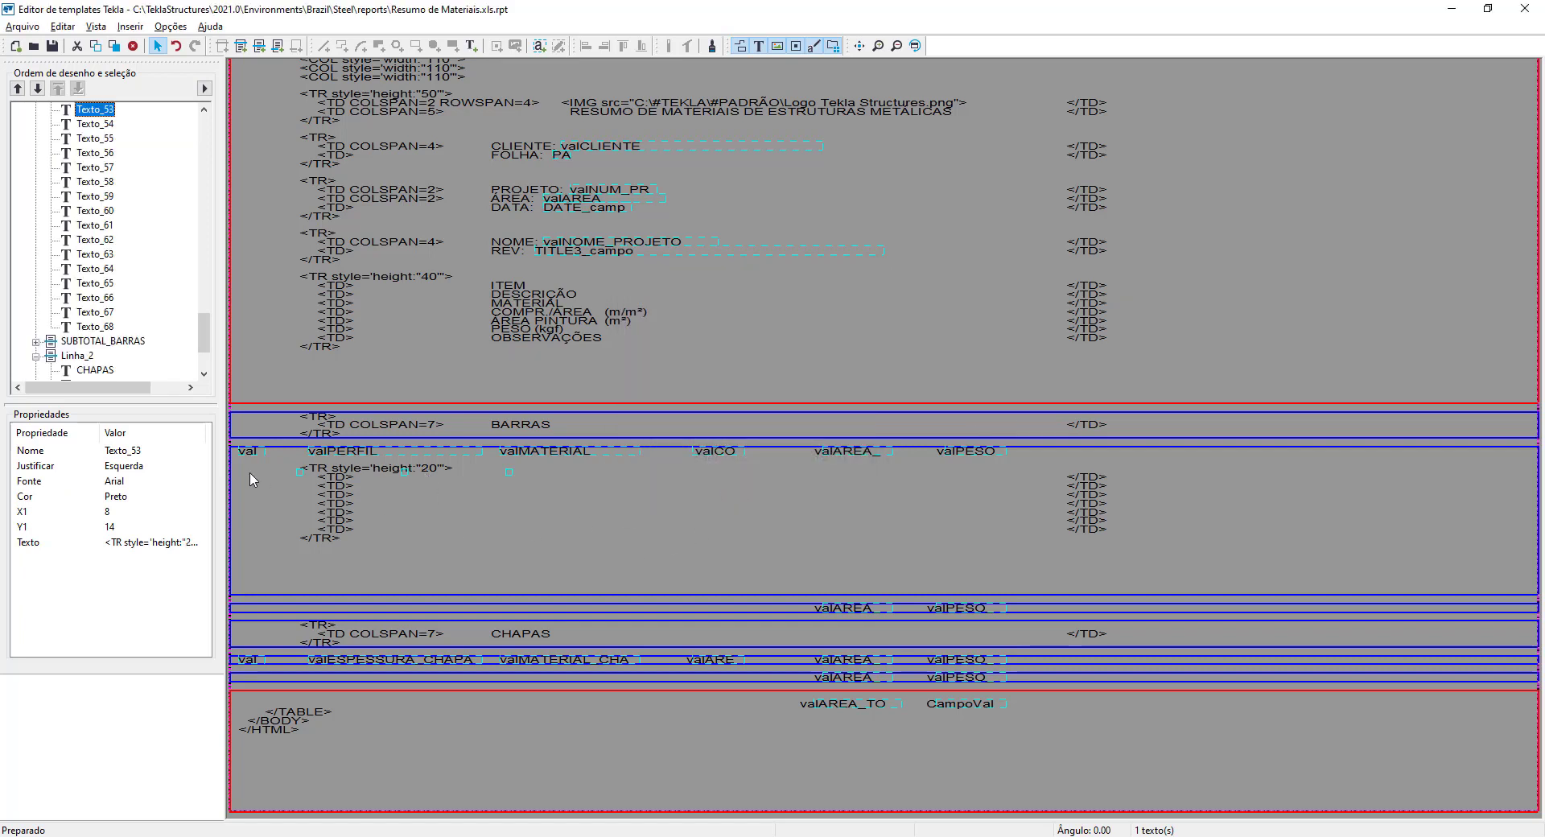
{"action": "left_click_drag", "start_coordinate": [248, 452], "coordinate": [499, 472]}
{"action": "left_click_drag", "start_coordinate": [383, 452], "coordinate": [522, 488]}
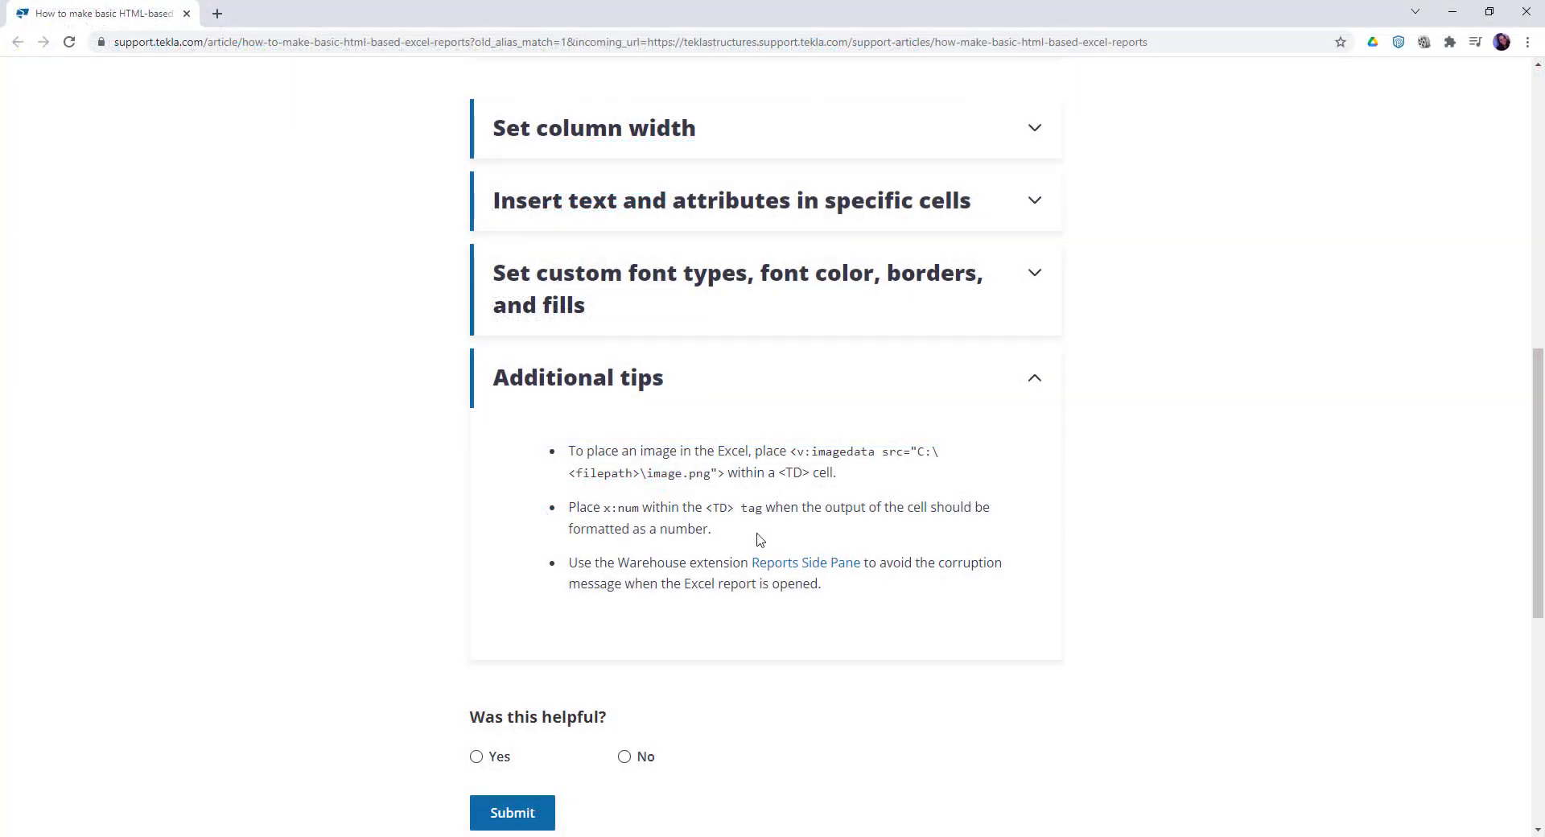
Step: Copy x:num from the Tekla support article in the browser and change the length field's tag in the PERFIL row to <TD x:num>
{"action": "left_click_drag", "start_coordinate": [604, 509], "coordinate": [635, 511]}
{"action": "right_click", "coordinate": [635, 511]}
{"action": "left_click", "coordinate": [665, 524]}
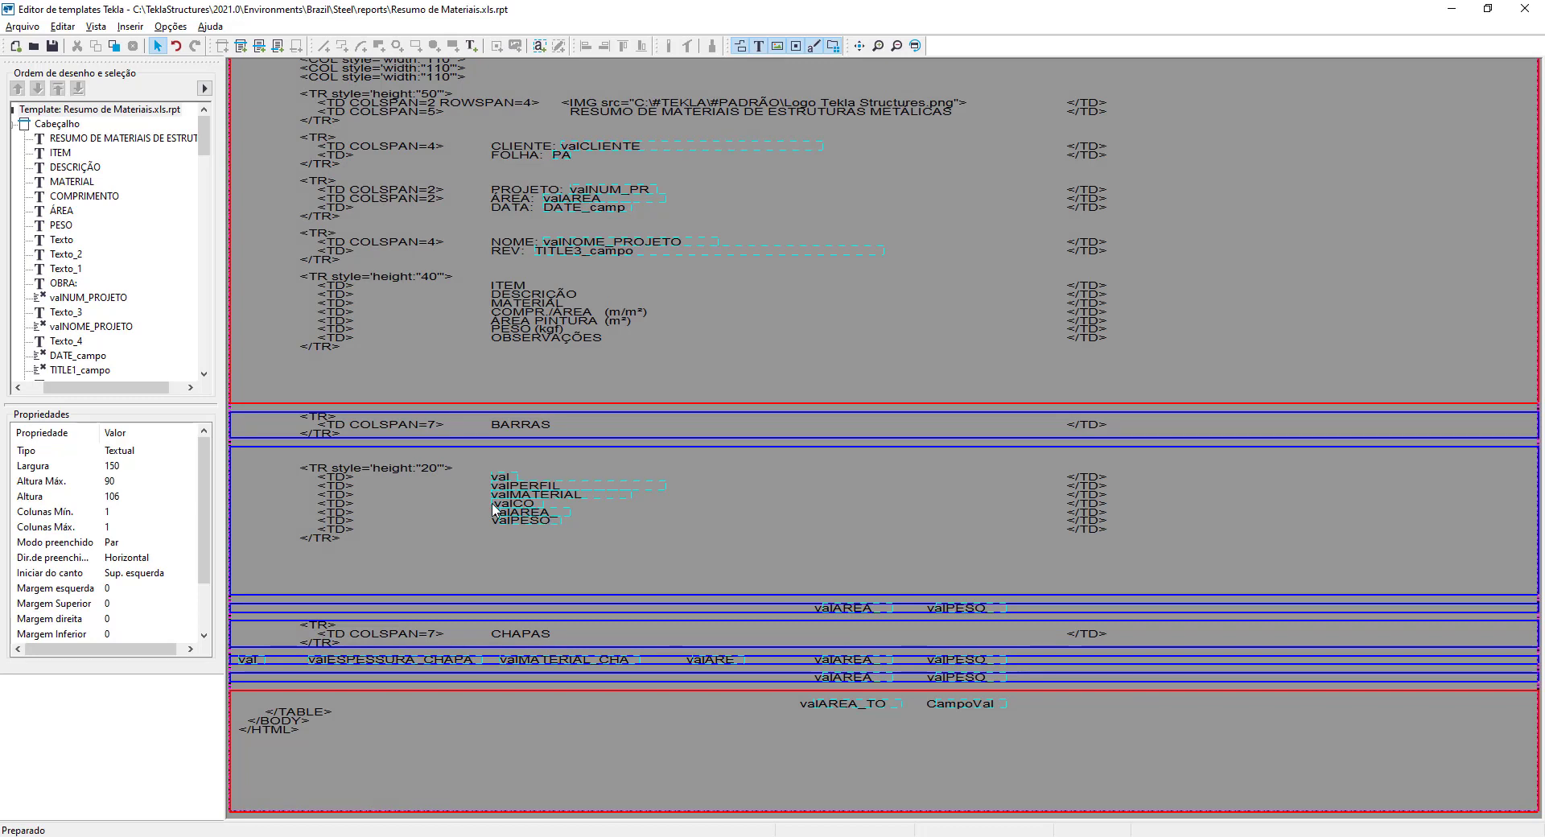
{"action": "double_click", "coordinate": [344, 507]}
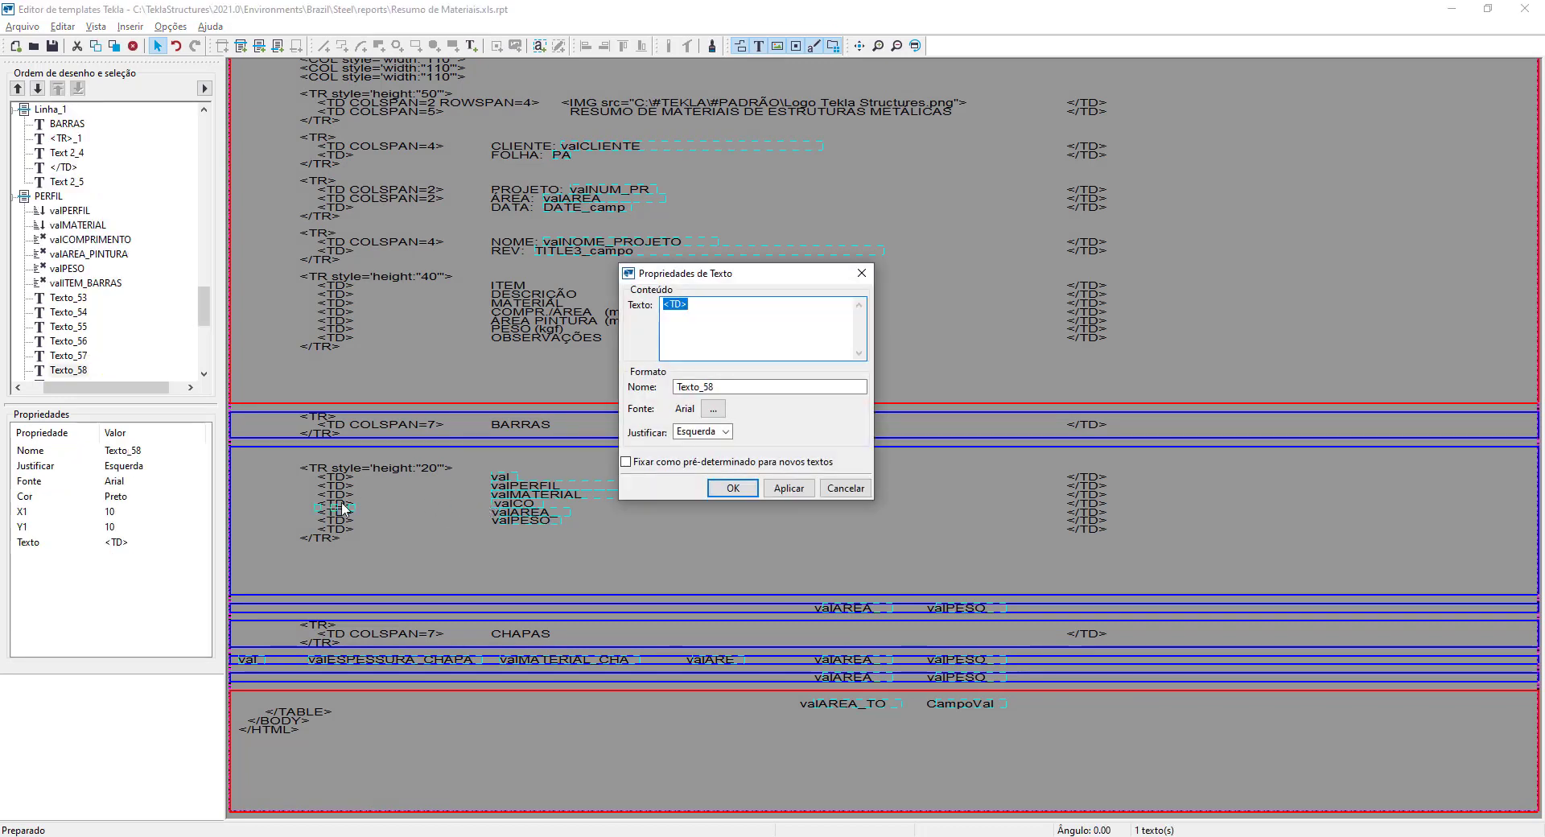
{"action": "key", "text": "End"}
{"action": "key", "text": "ctrl+v"}
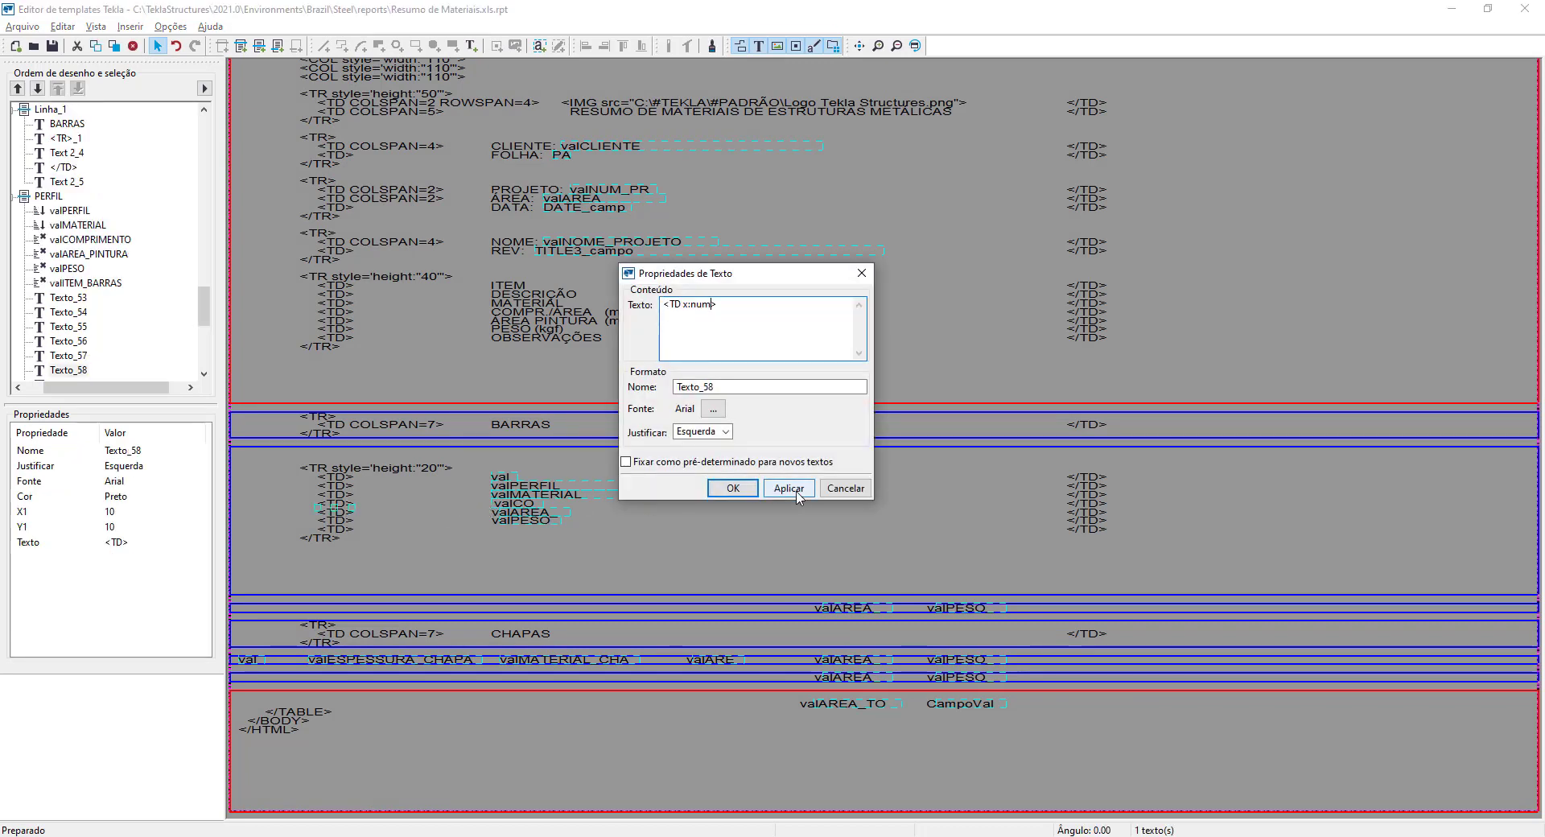
{"action": "left_click", "coordinate": [733, 488]}
Step: Change the tags of the painting area and weight fields in the PERFIL row to <TD x:num>
{"action": "double_click", "coordinate": [344, 516]}
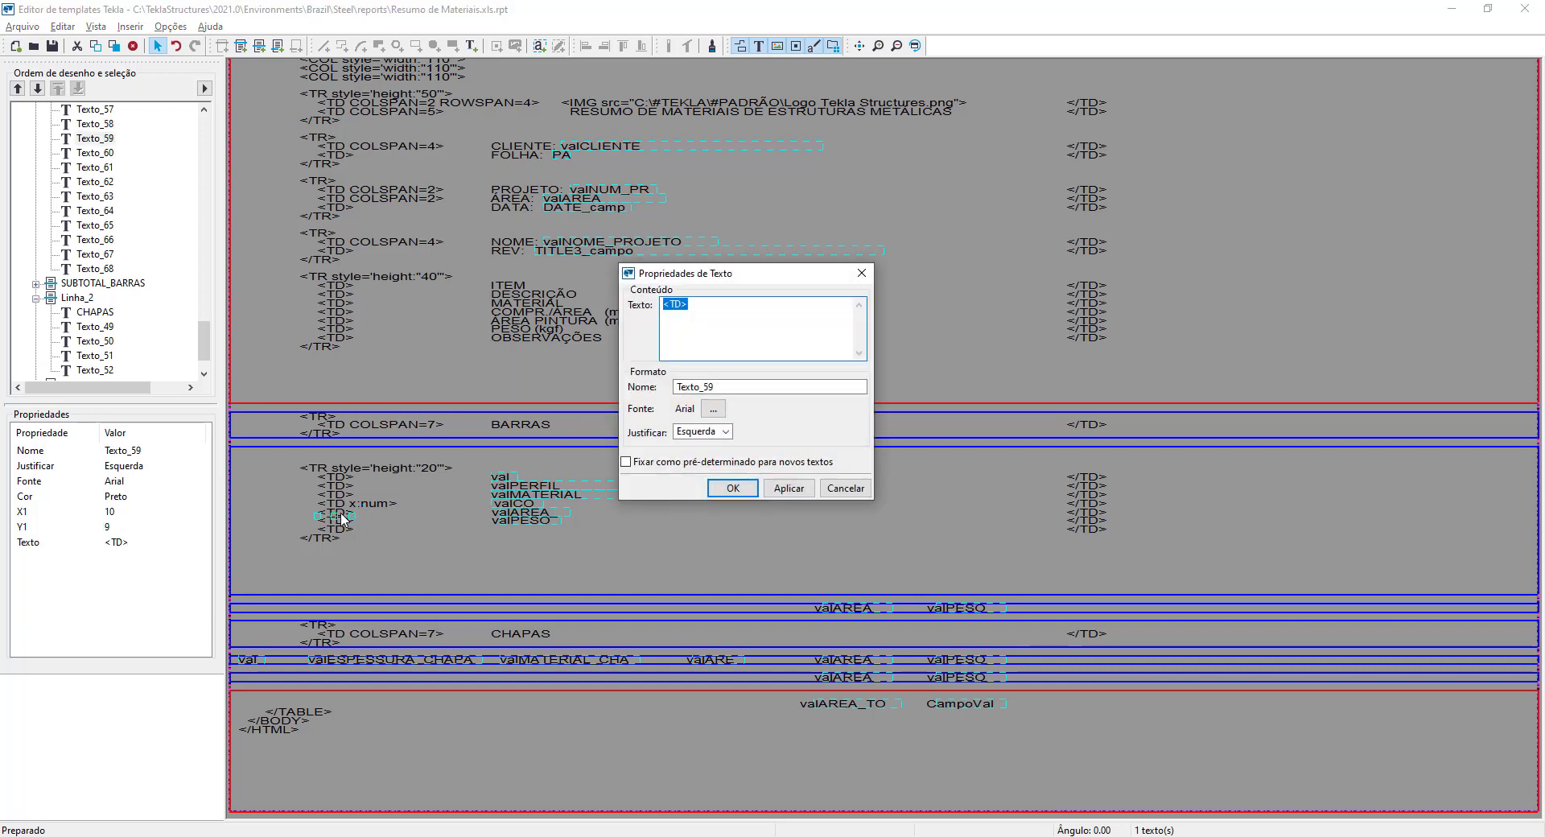
{"action": "key", "text": "End"}
{"action": "key", "text": "Left"}
{"action": "key", "text": "ctrl+v"}
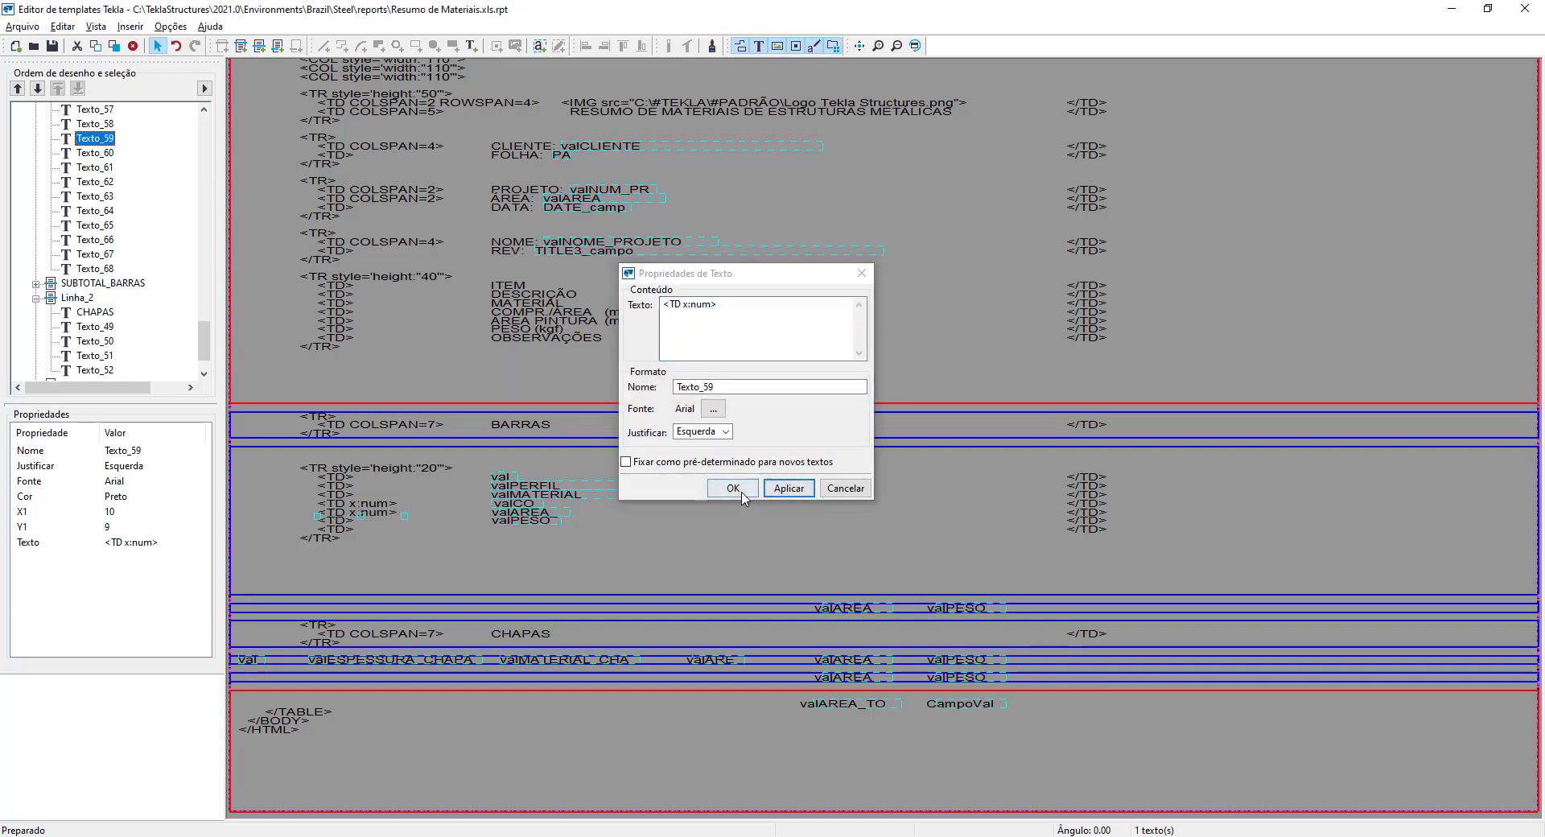
{"action": "left_click", "coordinate": [734, 488]}
{"action": "double_click", "coordinate": [330, 524]}
{"action": "key", "text": "End"}
{"action": "key", "text": "Left"}
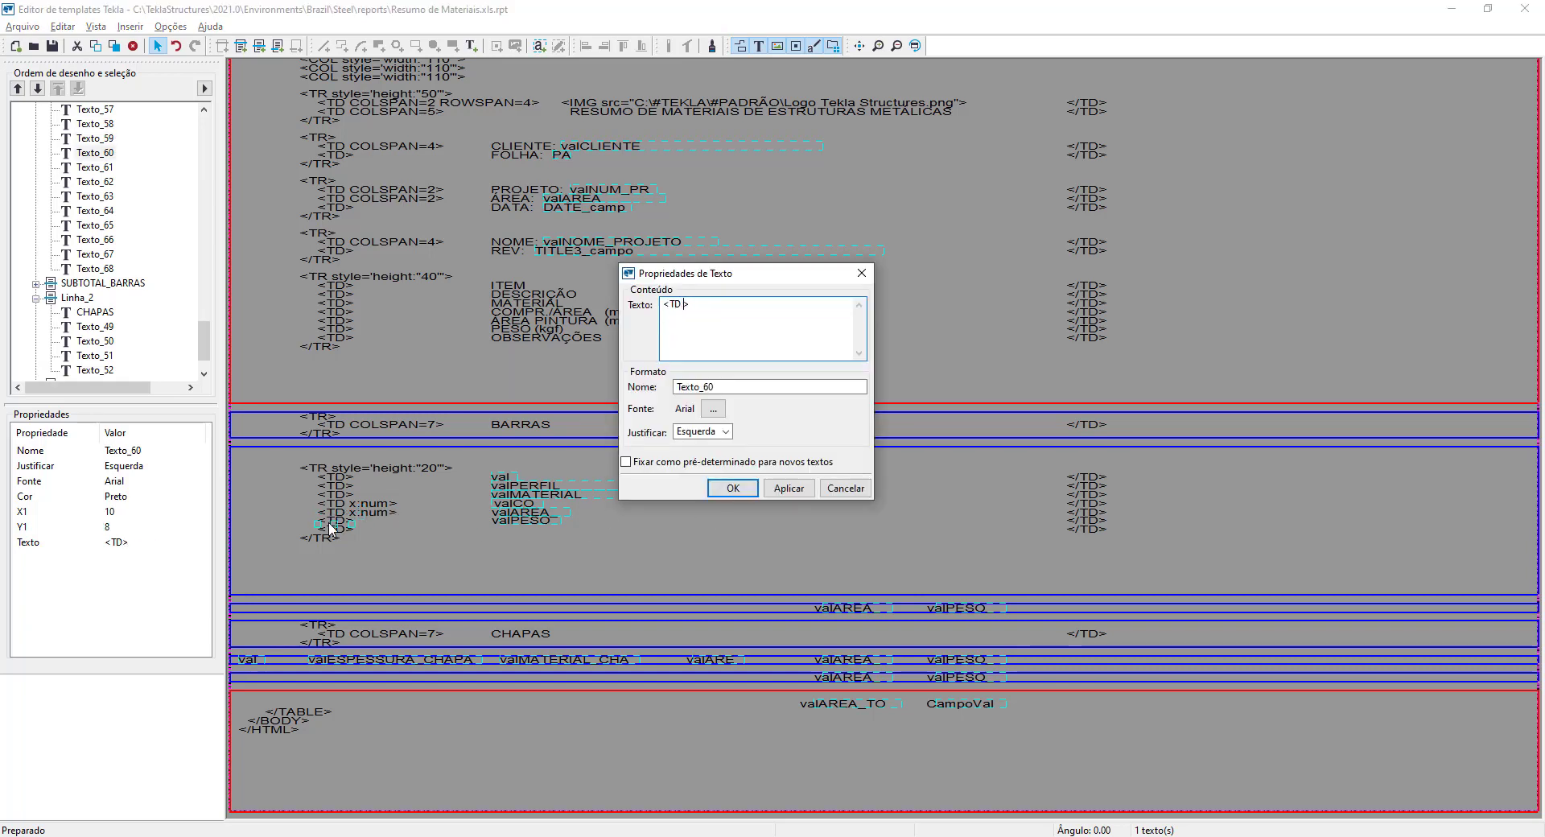
{"action": "key", "text": "ctrl+v"}
{"action": "left_click", "coordinate": [734, 488]}
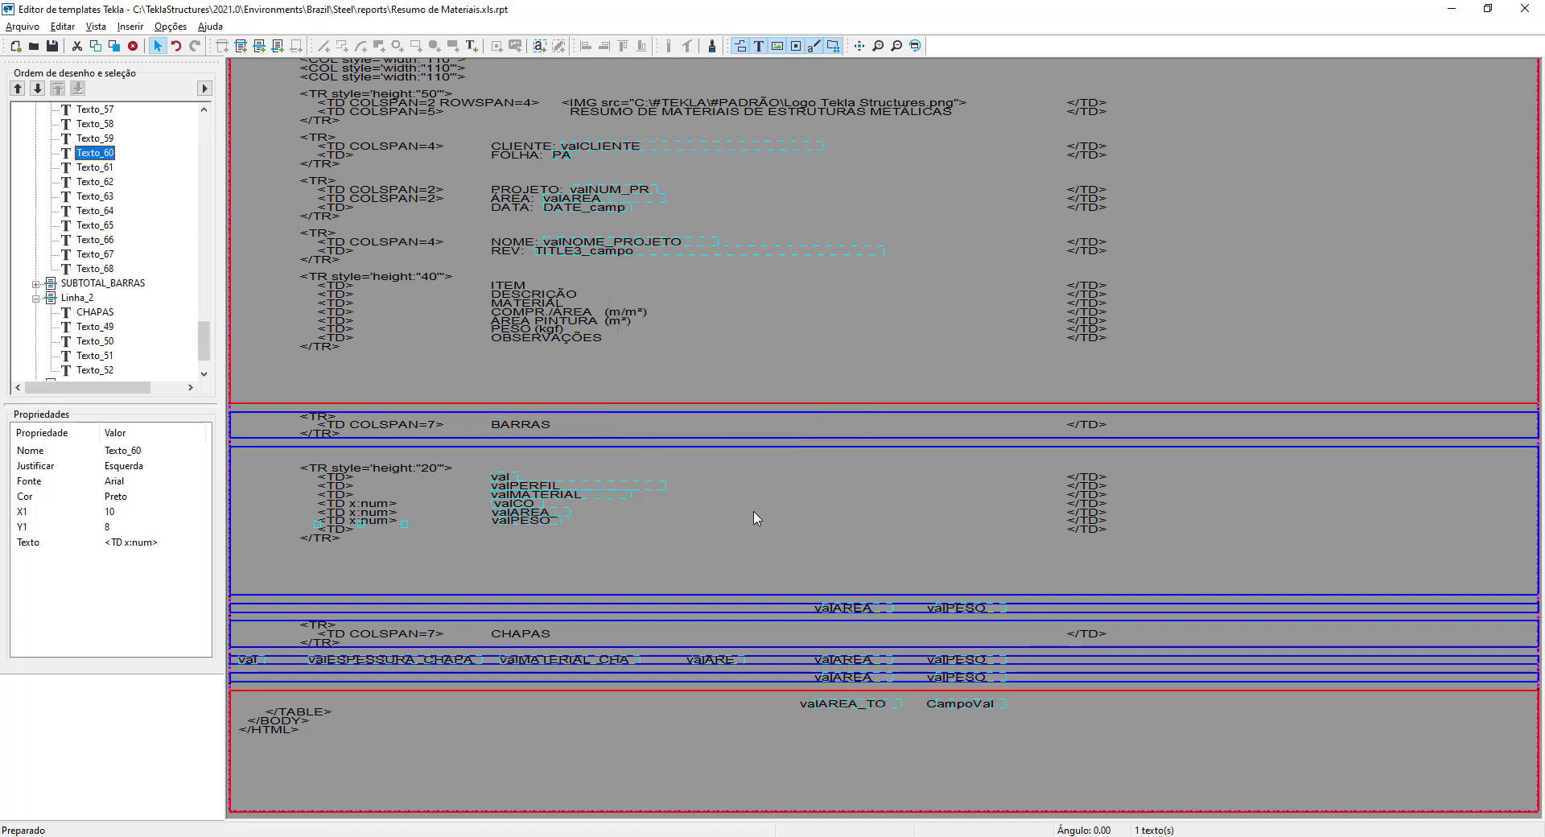
{"action": "left_click", "coordinate": [757, 517]}
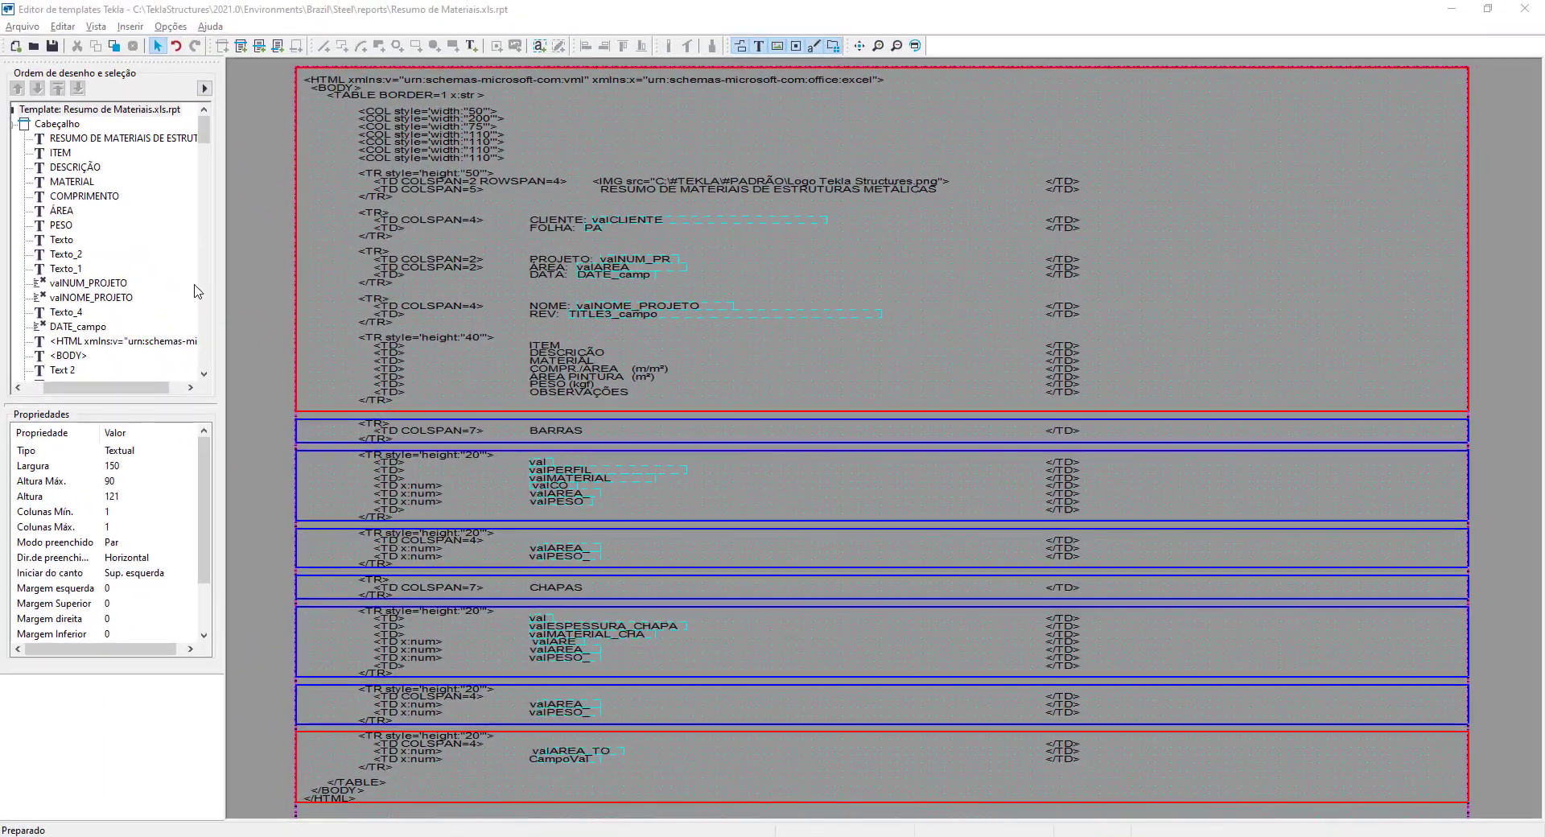
Step: Save the completed template, switch to Tekla Structures, create the Resumo de Materiais.xls report for the whole model and review it in Excel
{"action": "left_click", "coordinate": [55, 47]}
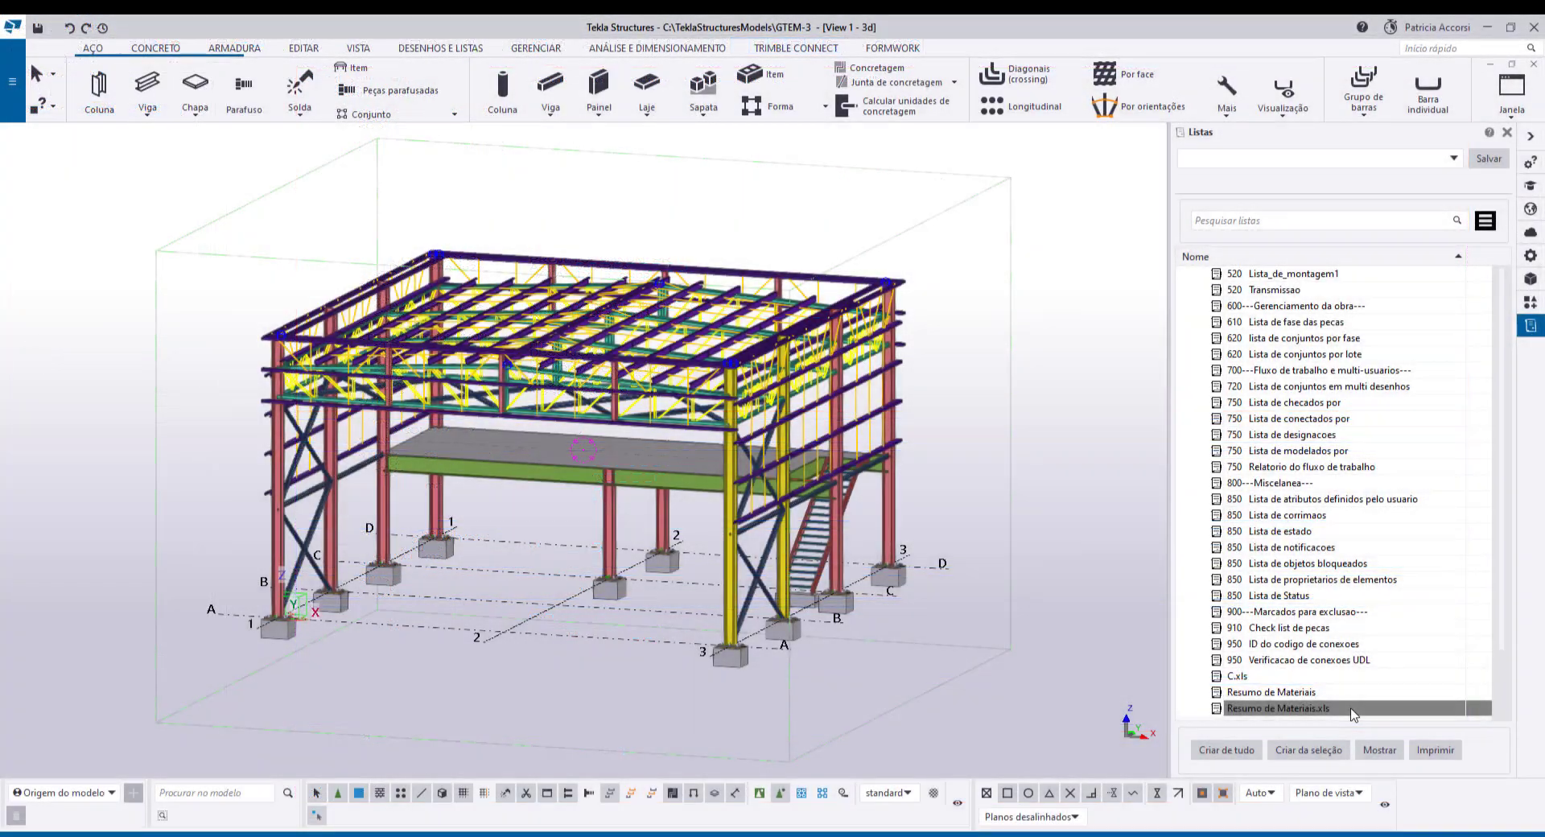
{"action": "left_click", "coordinate": [1229, 755]}
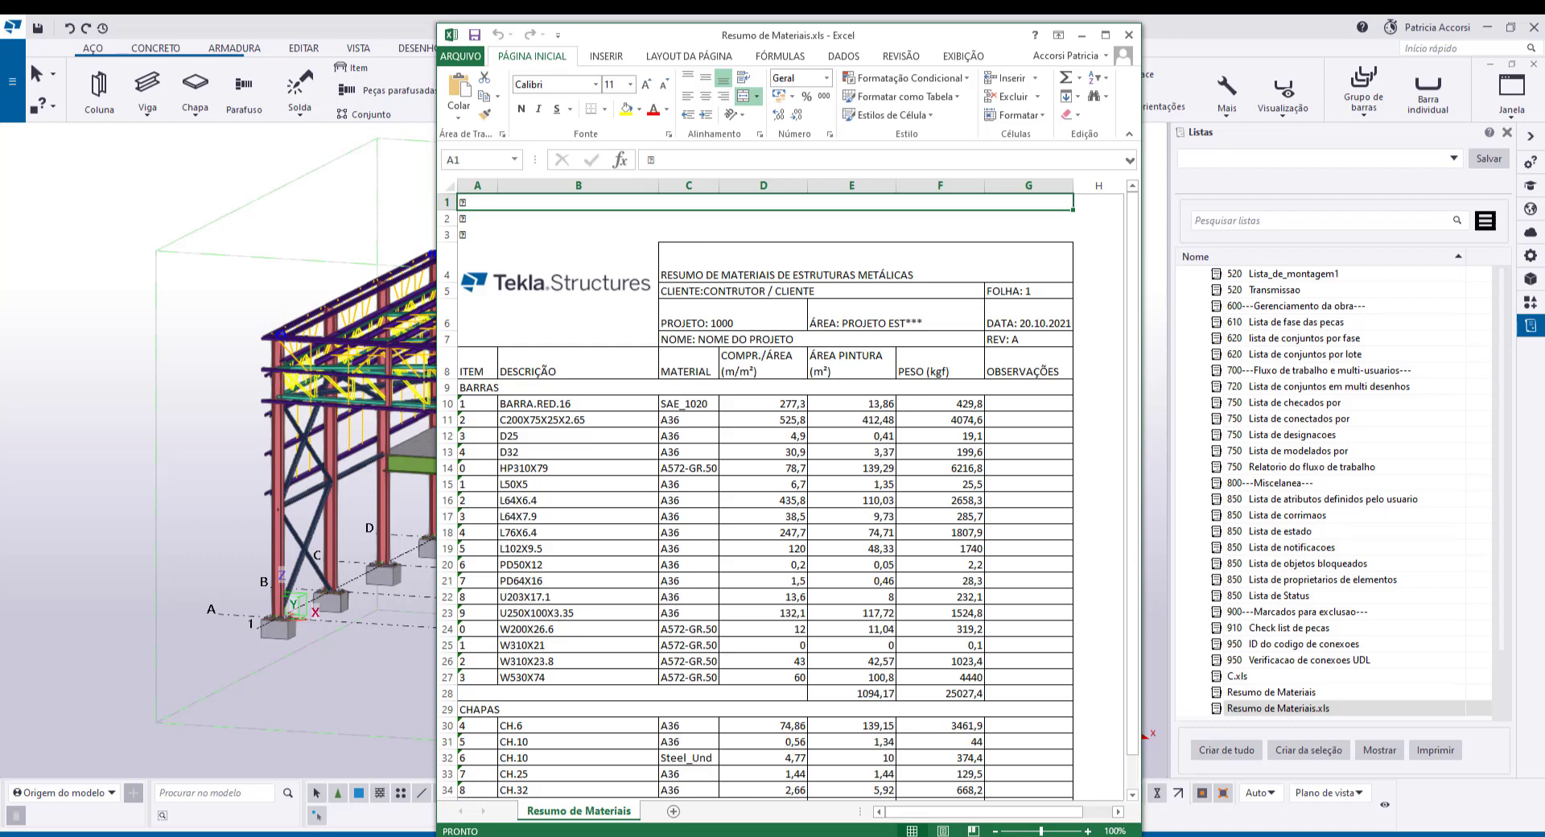
{"action": "scroll", "coordinate": [1002, 679], "scroll_direction": "down", "scroll_amount": 2}
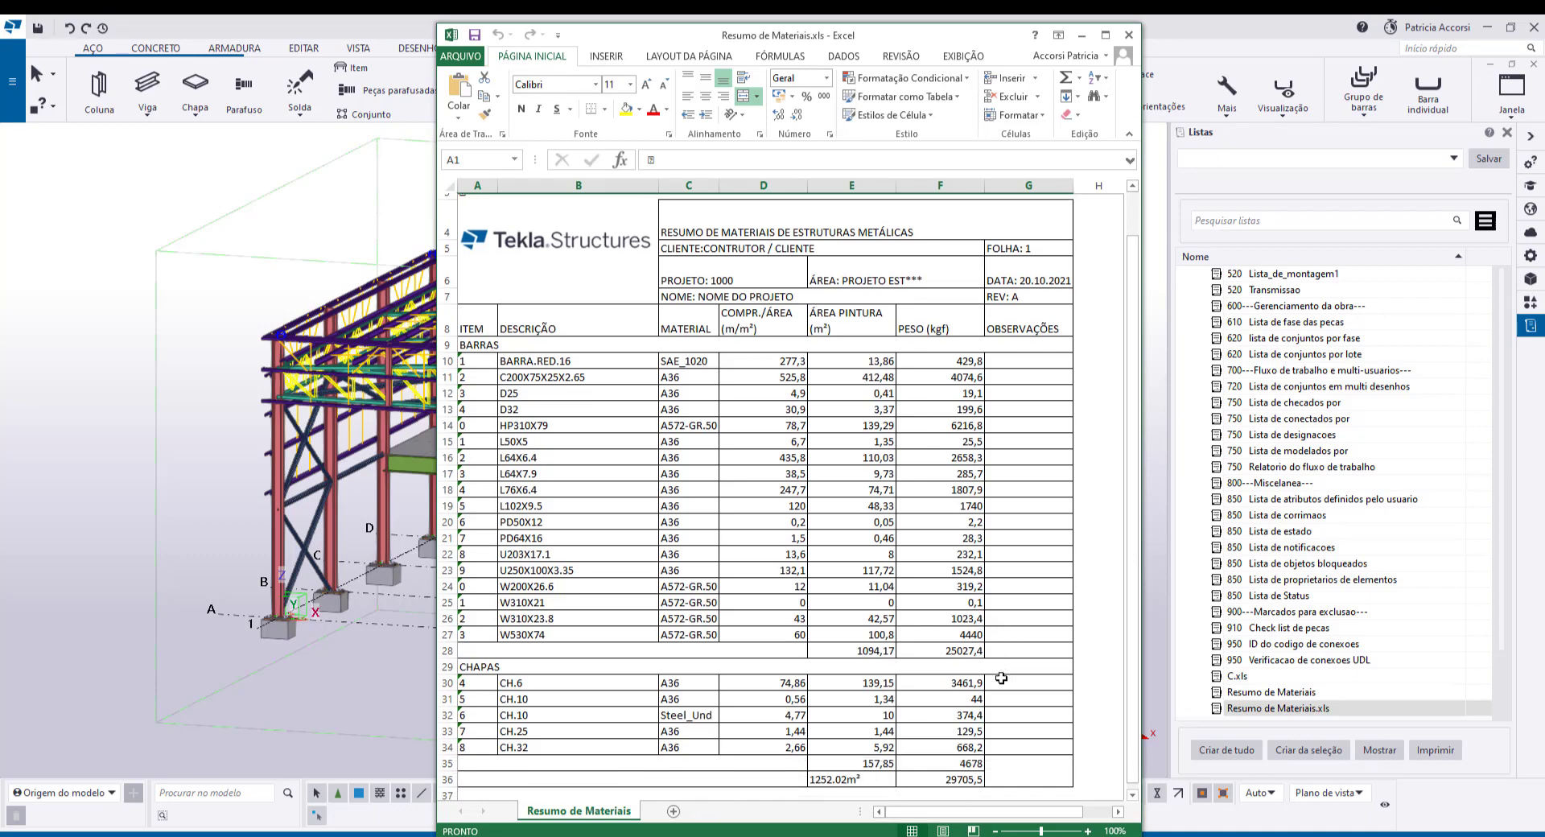
{"action": "scroll", "coordinate": [1001, 679], "scroll_direction": "up", "scroll_amount": 2}
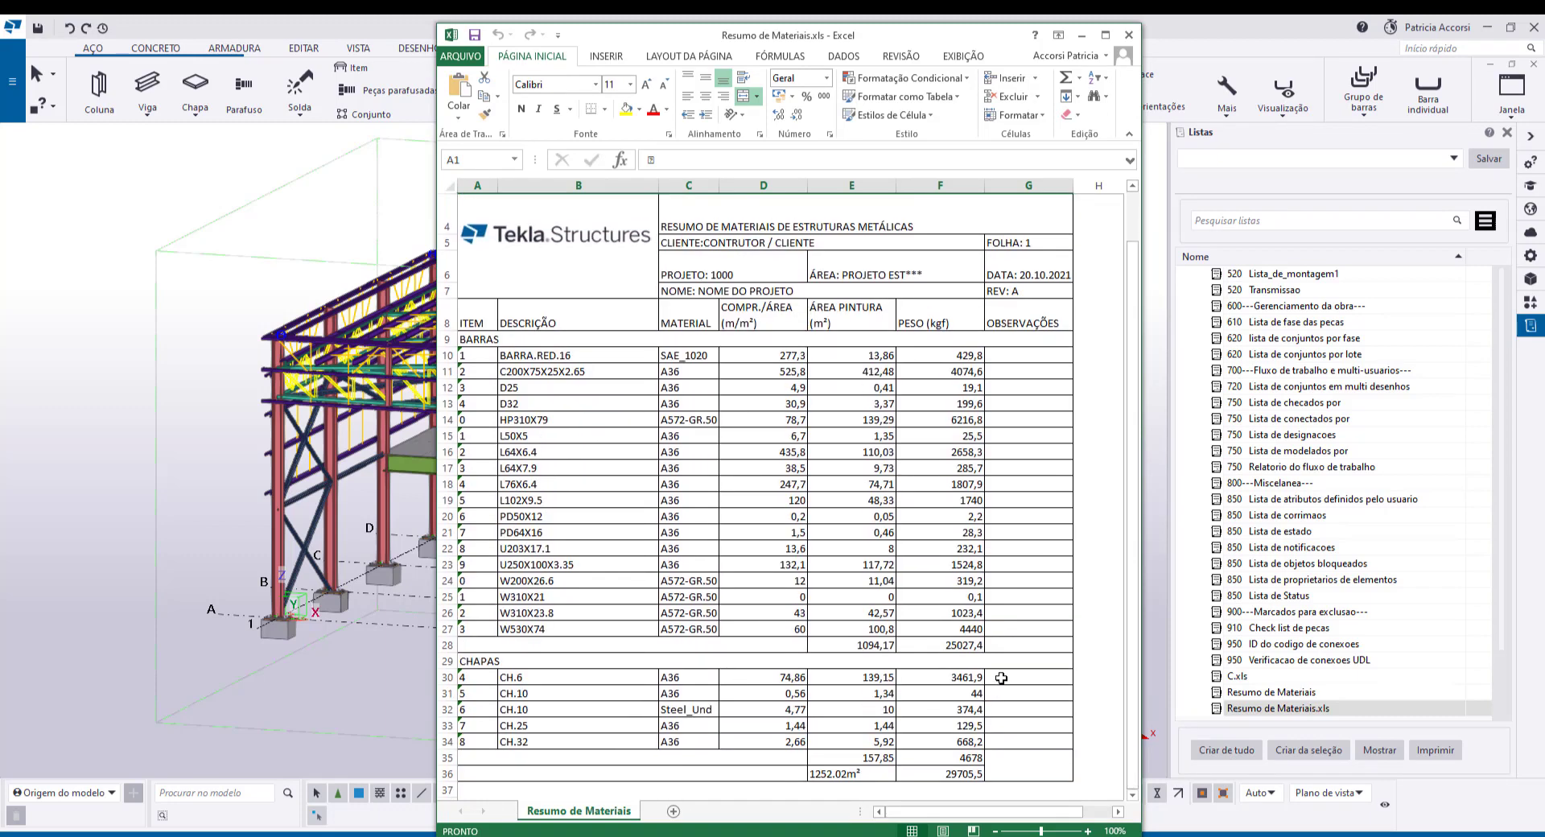